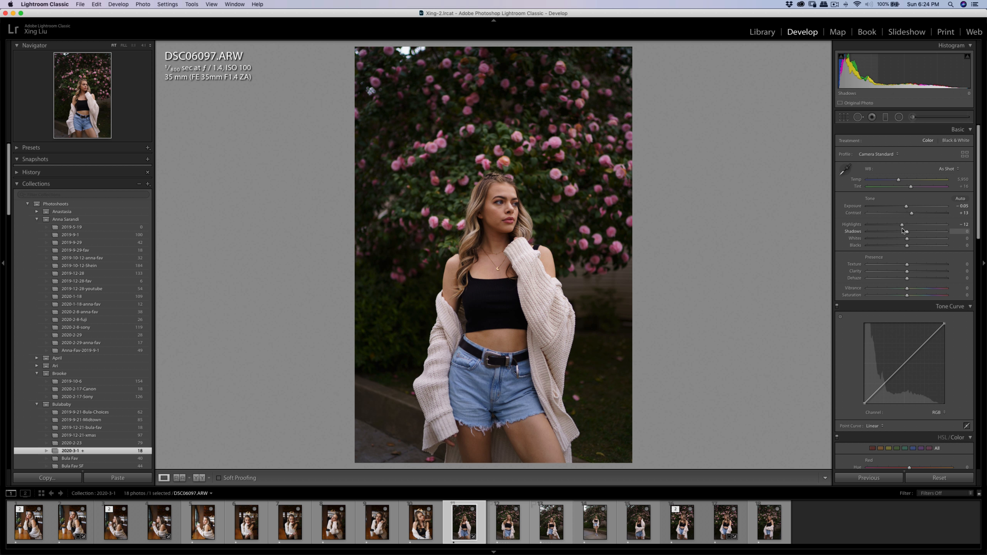
Set the highlights to −14 and paint over the cheek beneath the nearer eye with the Soften Skin (Lite) brush.
drag(902, 226, 902, 226)
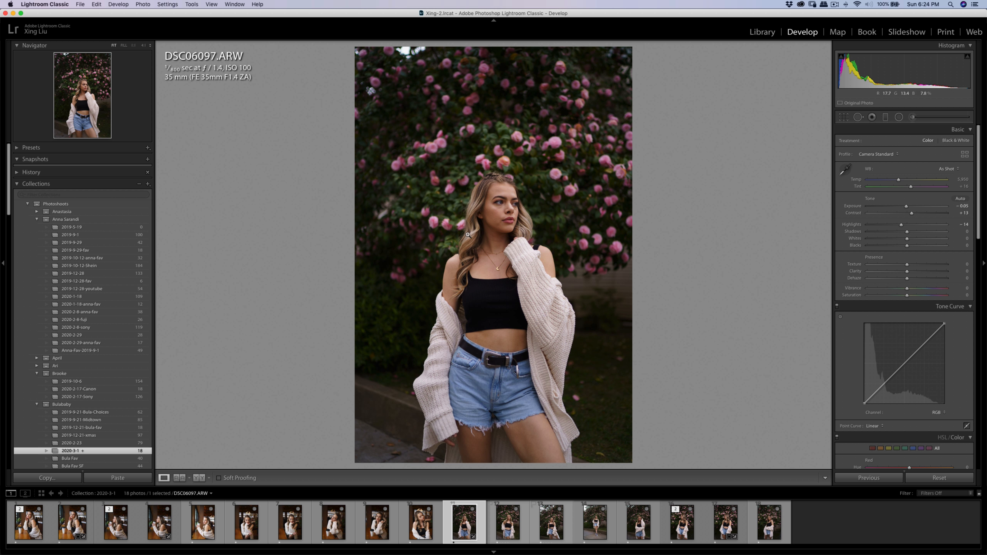
click(499, 208)
key(k)
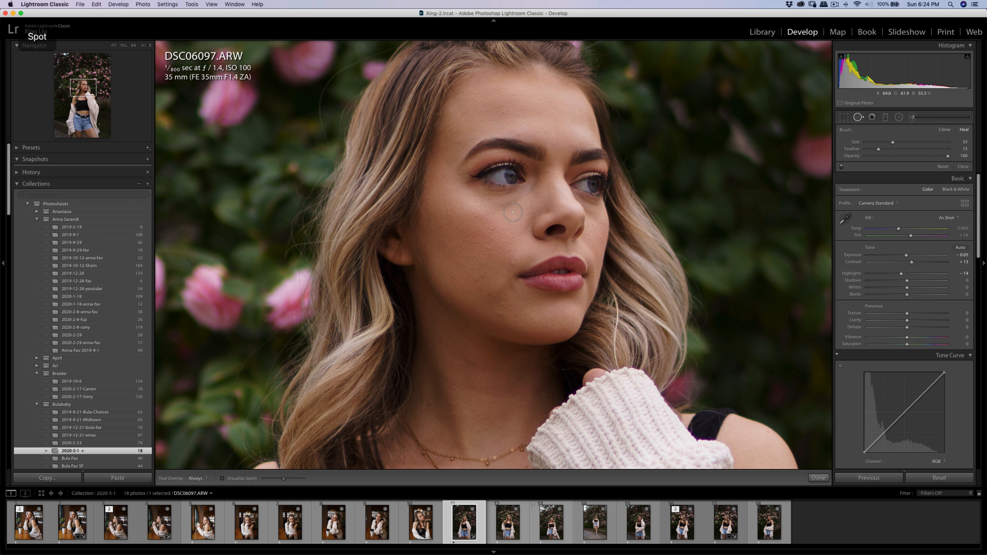
mouse_move(508, 212)
mouse_down()
mouse_move(528, 198)
mouse_move(454, 202)
mouse_up()
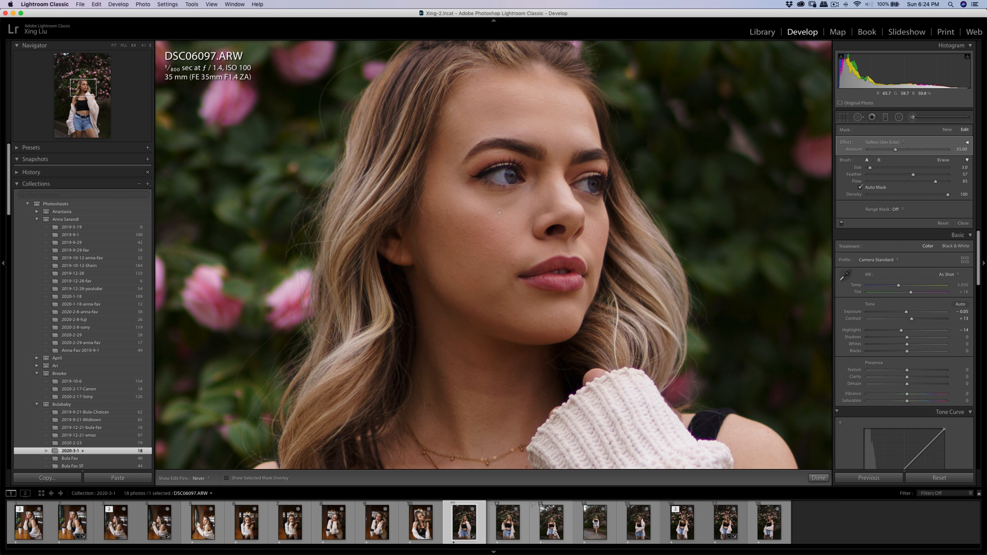
Heal the skin beneath the nearer eye with short Spot Removal strokes in Heal mode, at brush sizes 15 and 10.
key(q)
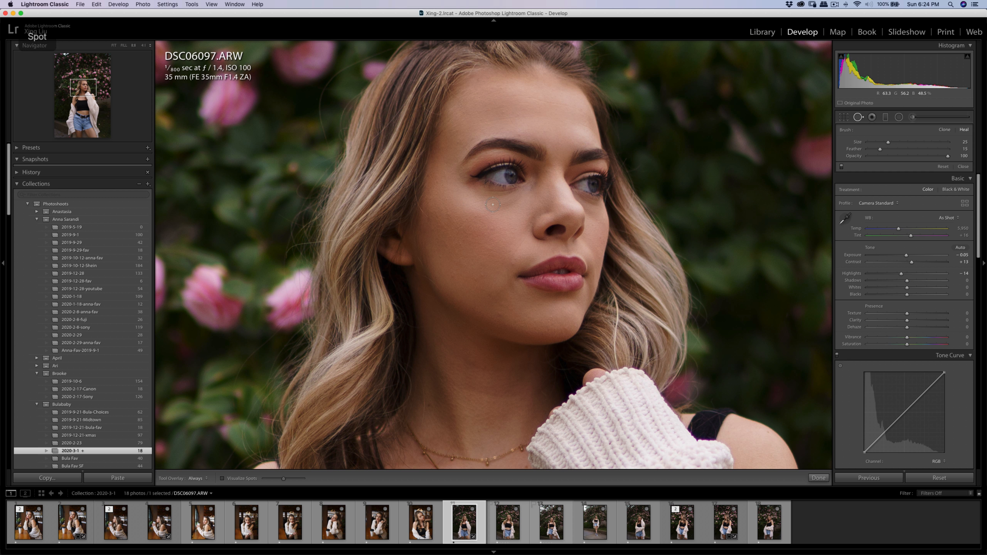
mouse_move(496, 208)
mouse_down()
mouse_move(523, 194)
mouse_move(515, 214)
mouse_up()
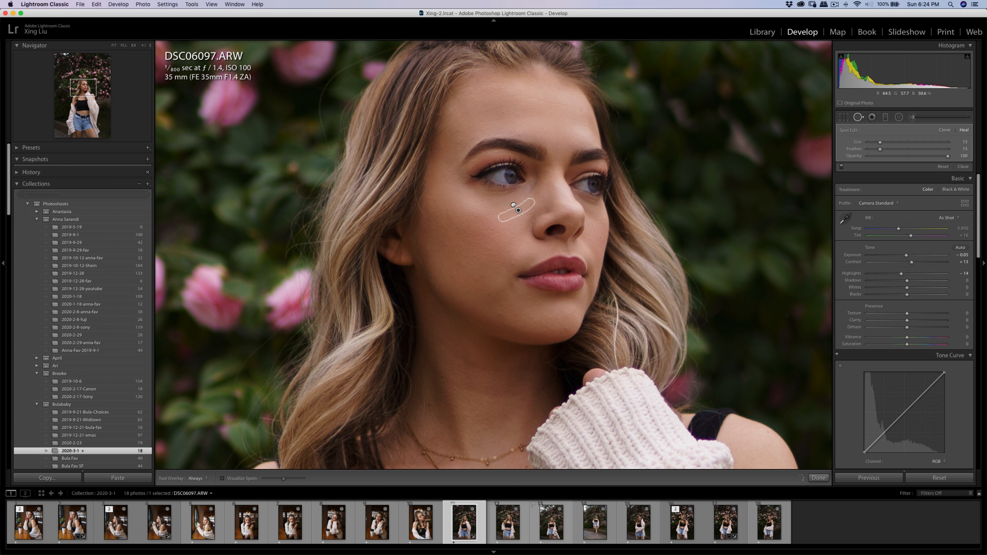
key(q)
key(q)
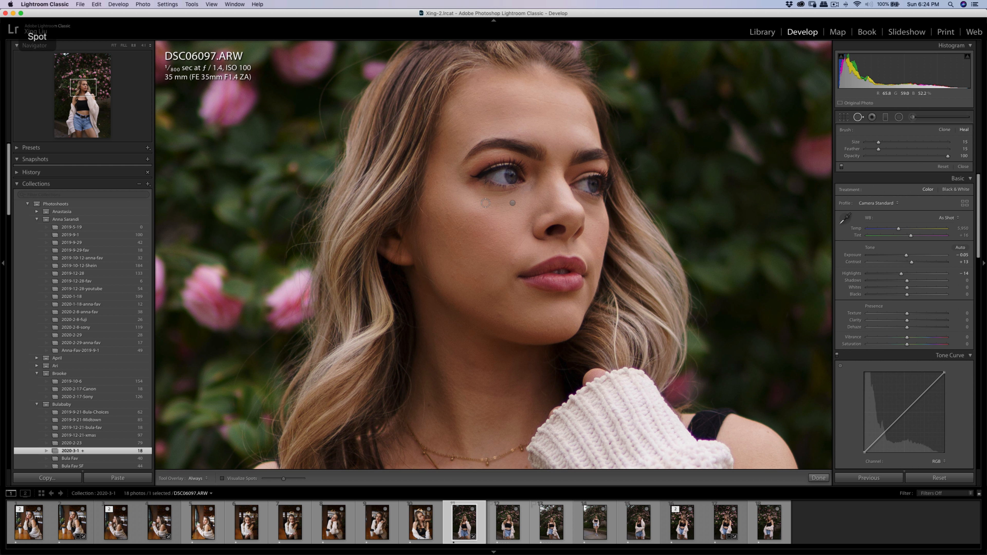
drag(485, 203, 532, 188)
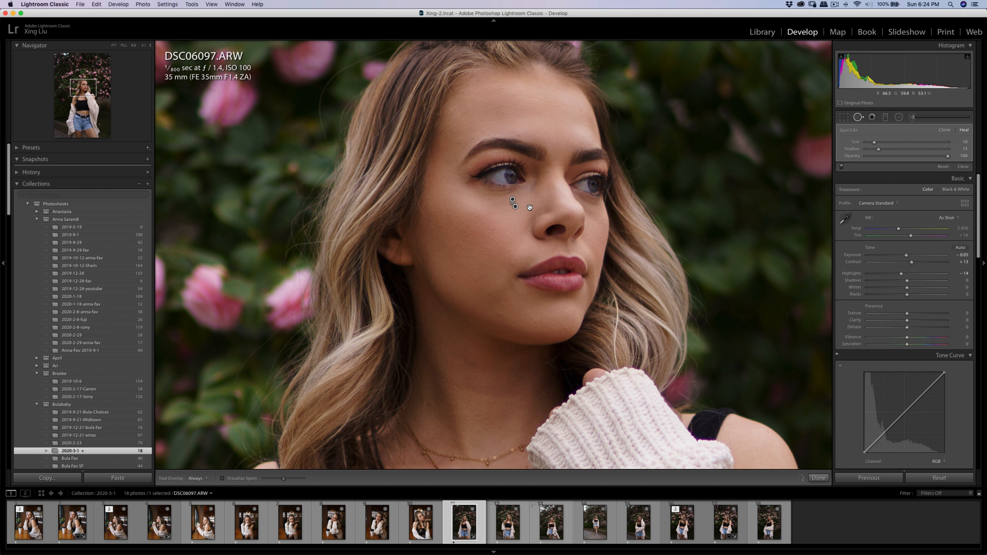
key(q)
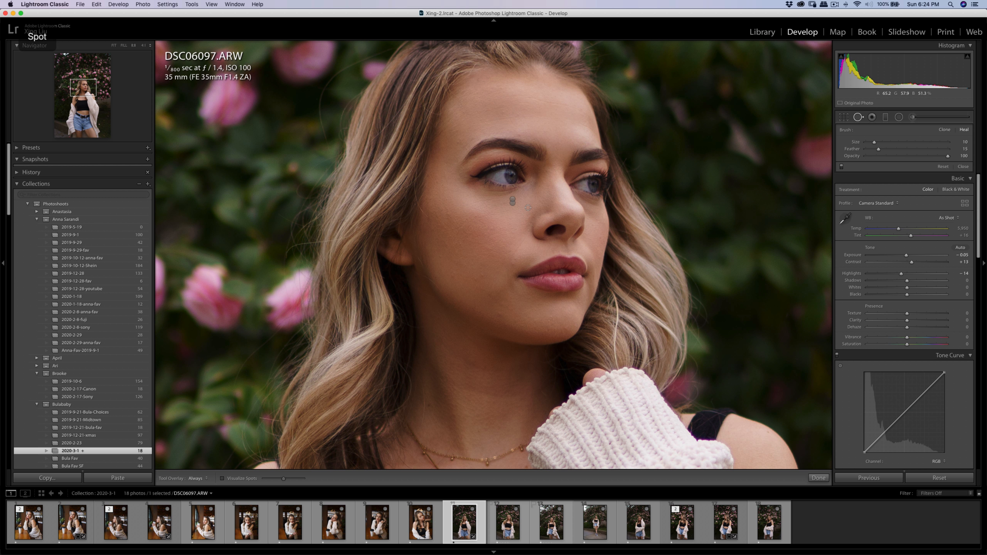
Paint over the skin under the nearer eye with a Soften Skin (Lite) brush of size 2.0.
key(k)
key(h)
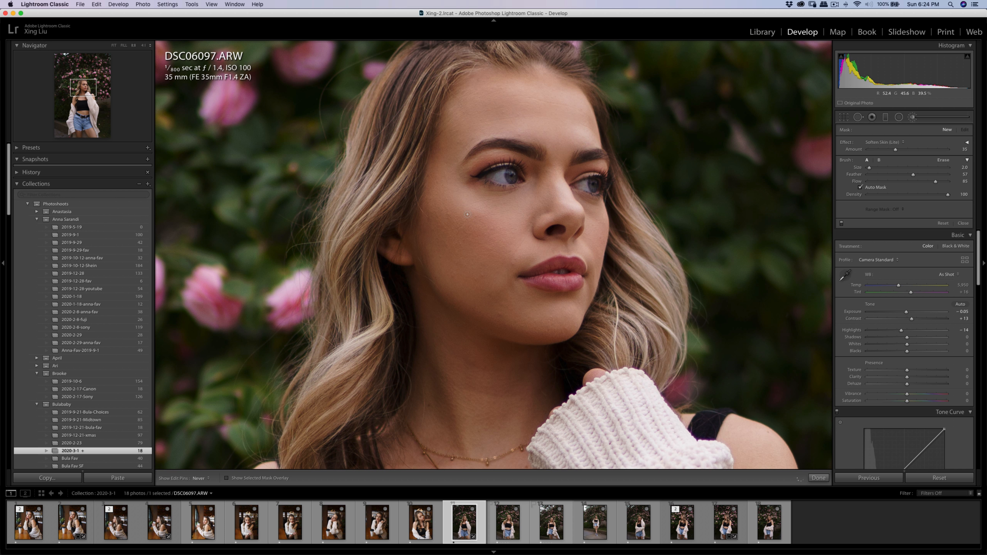
key(h)
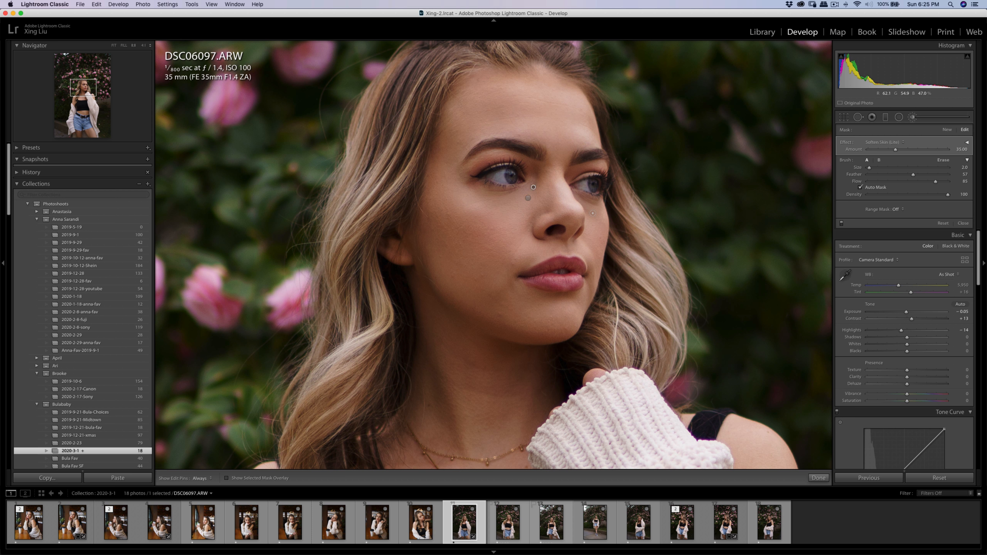
Heal the skin beneath the far eye, beside the nose, with a size 8 Spot Removal stroke.
key(q)
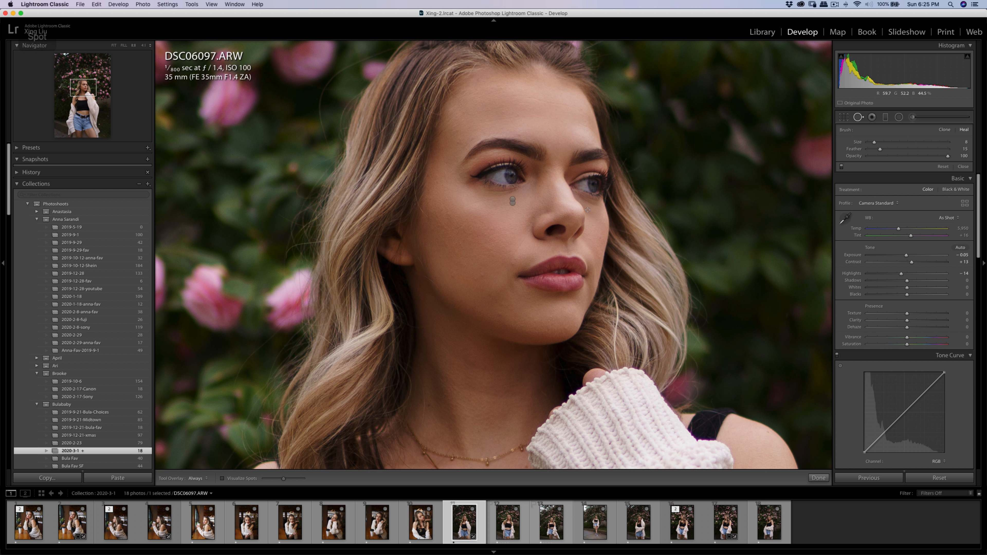
mouse_move(586, 210)
mouse_down()
mouse_move(610, 253)
mouse_move(593, 234)
mouse_up()
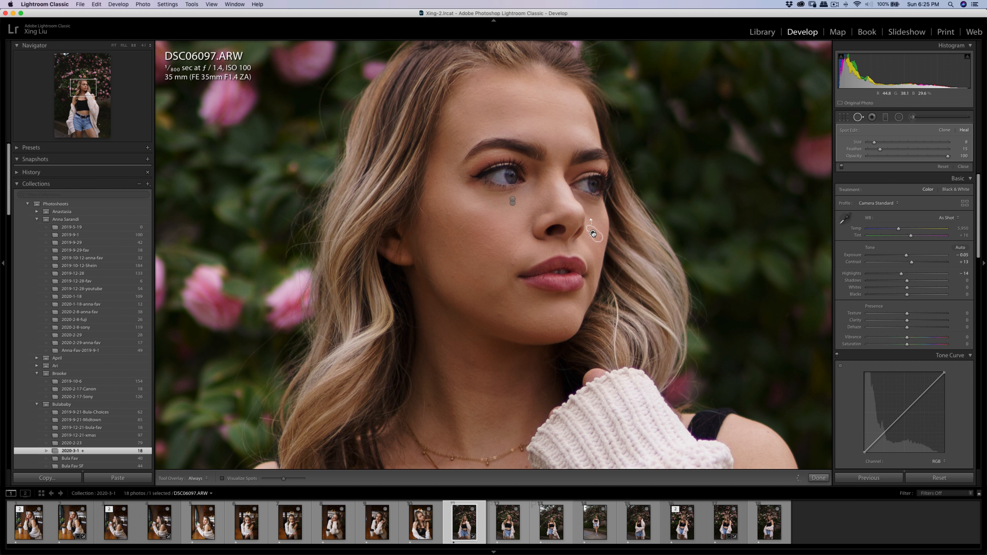
key(q)
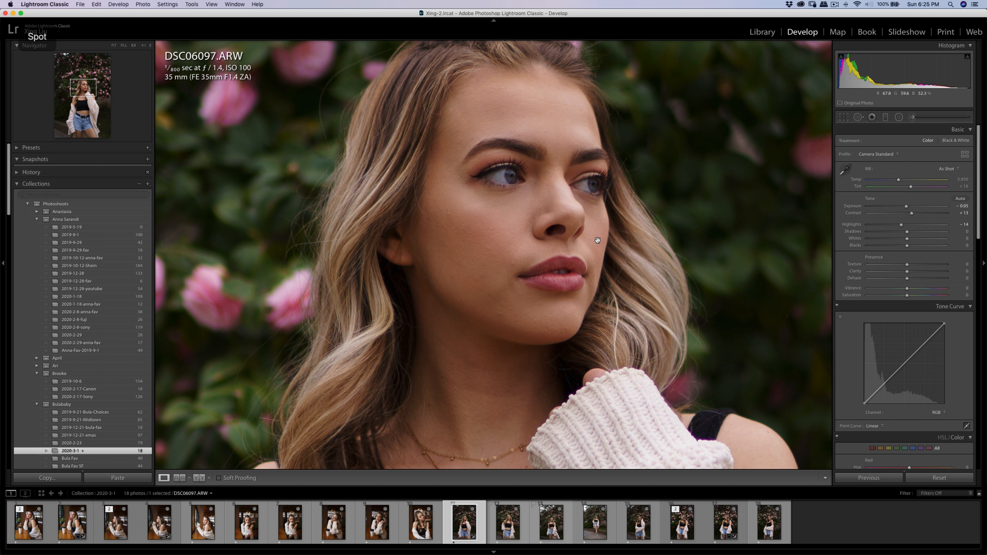
Smooth the skin below the far eye with the Soften Skin (Lite) brush and close the retouching tool.
key(k)
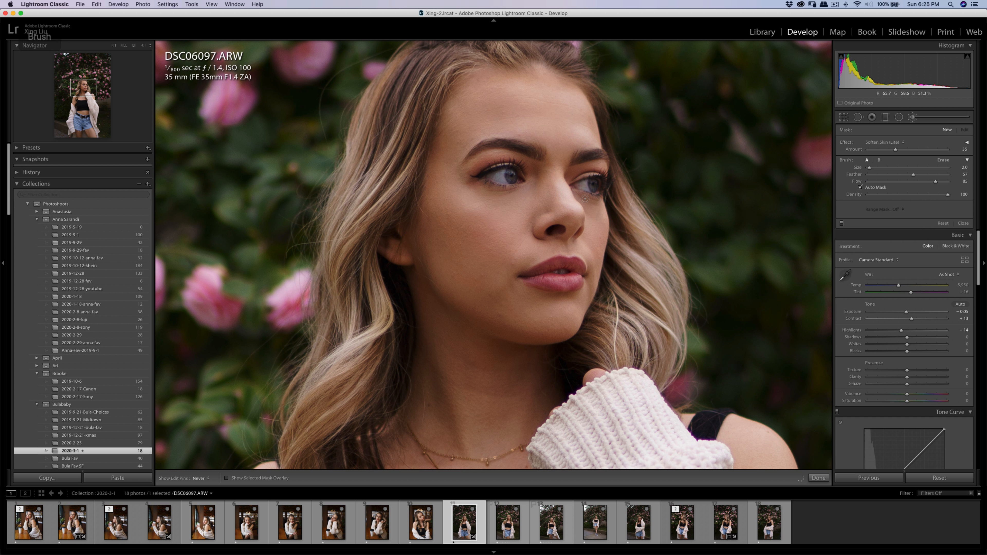
key(q)
key(q)
click(592, 249)
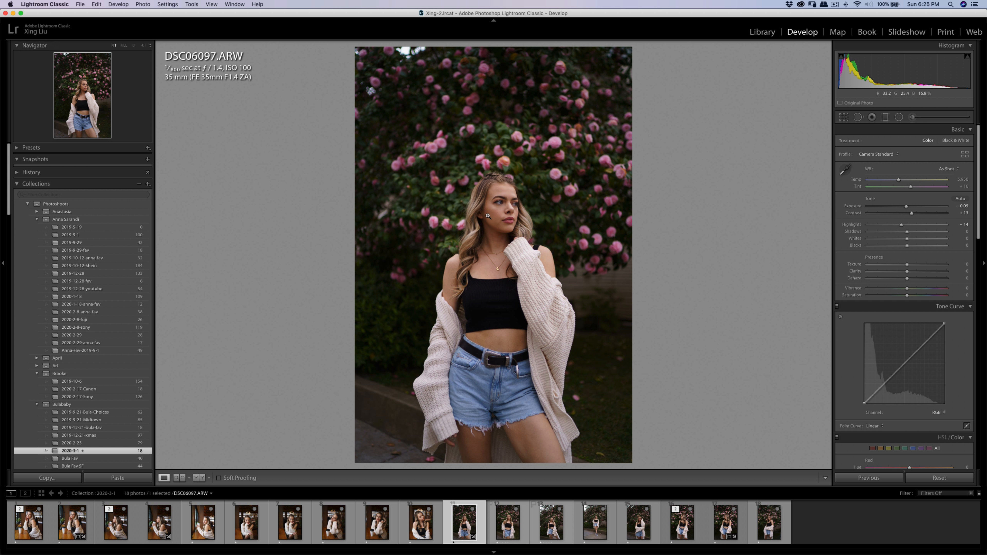
Add a new brush mask with the Shadows effect and paint it over the skin beneath the far eye.
click(523, 218)
key(k)
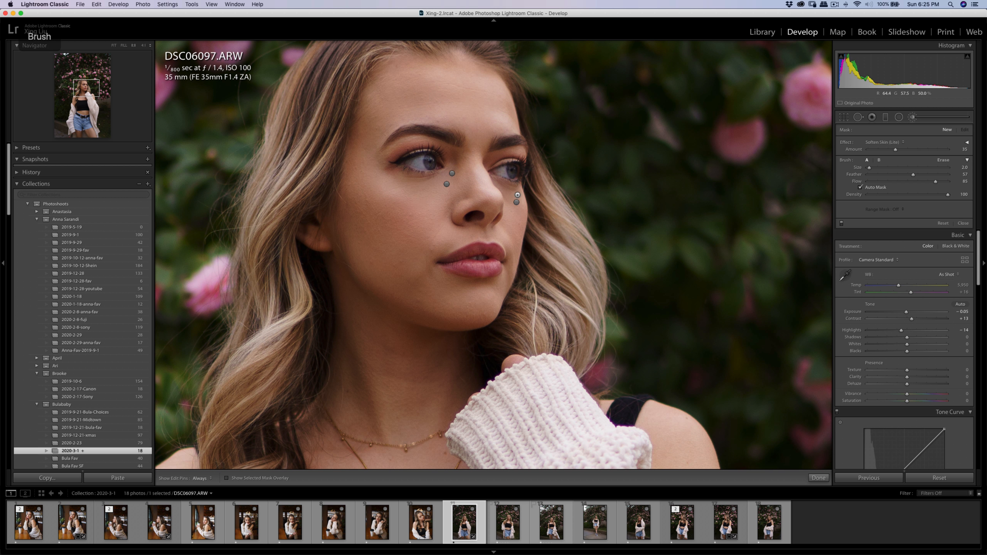
key(h)
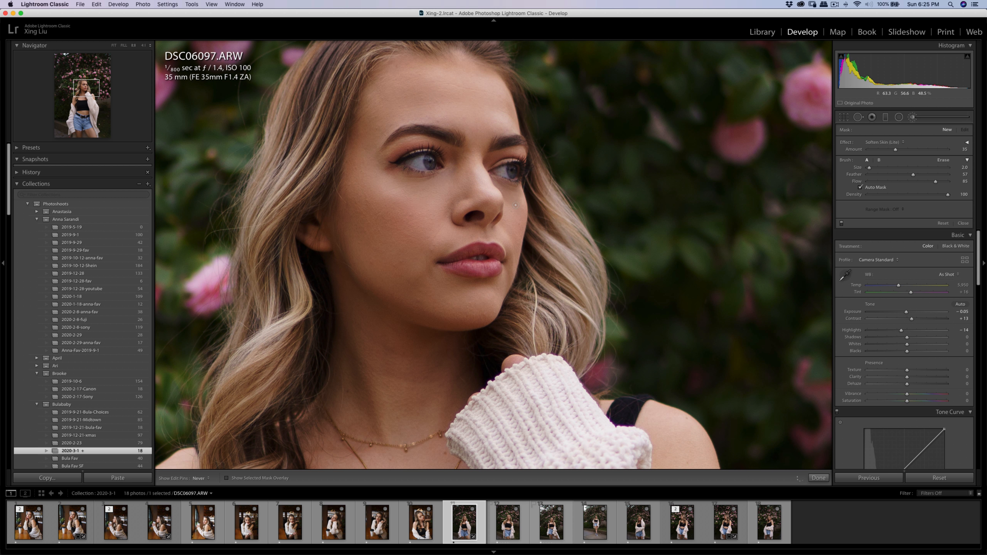
key(h)
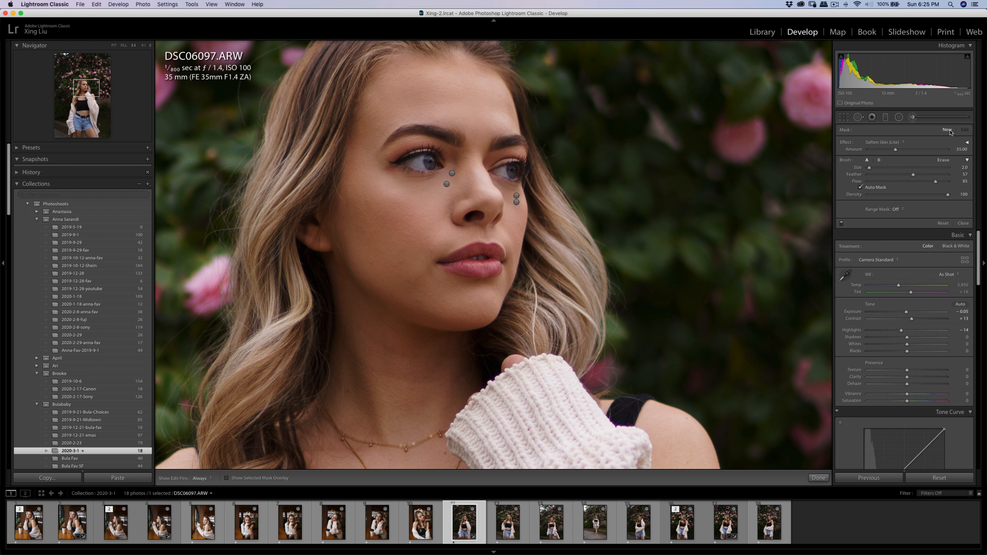
click(891, 143)
click(890, 55)
mouse_move(505, 188)
mouse_down()
mouse_move(496, 183)
mouse_move(510, 193)
mouse_up()
key(q)
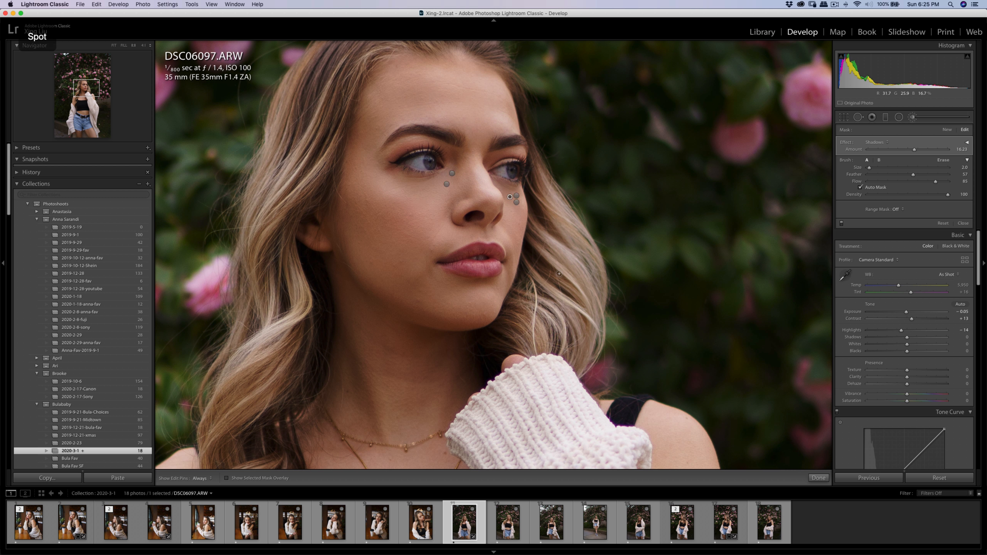
key(q)
click(515, 243)
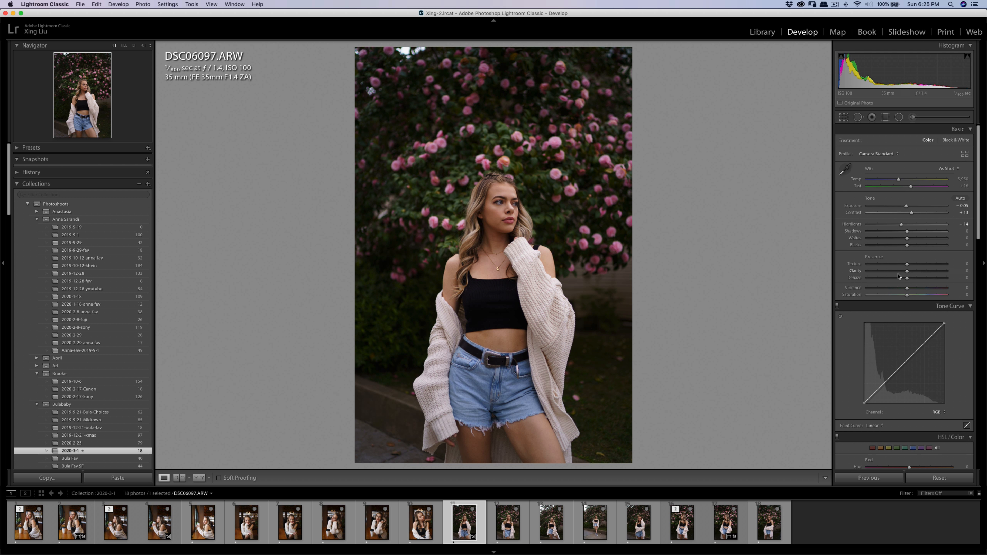
Mute the greens by setting their saturation to −71 and luminance to −15 and shifting their hue slightly lower.
scroll(898, 276, down, 5)
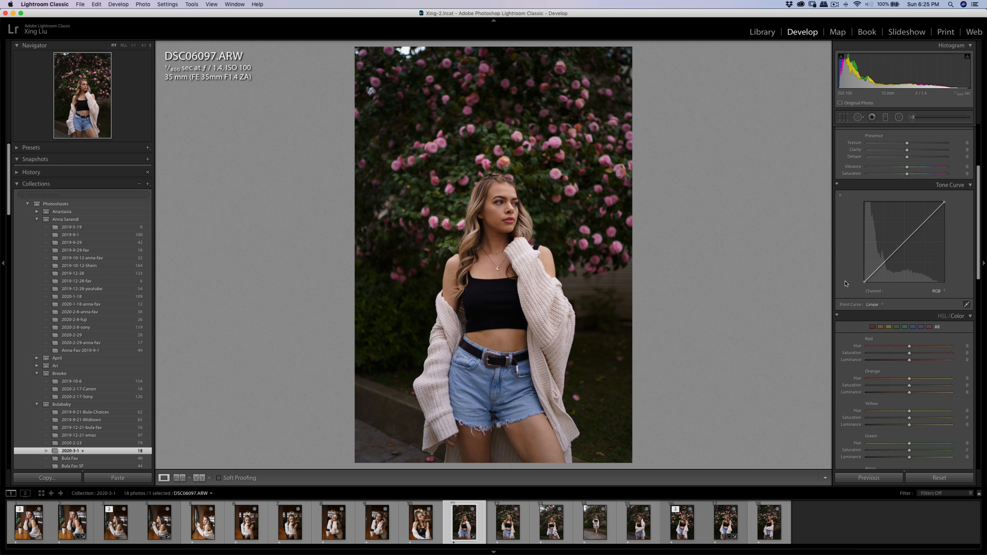
scroll(907, 330, down, 5)
mouse_move(910, 330)
mouse_down()
mouse_move(875, 330)
mouse_move(903, 336)
mouse_move(906, 321)
mouse_move(929, 321)
mouse_move(884, 322)
mouse_move(936, 326)
mouse_move(874, 326)
mouse_move(933, 330)
mouse_move(905, 329)
mouse_up()
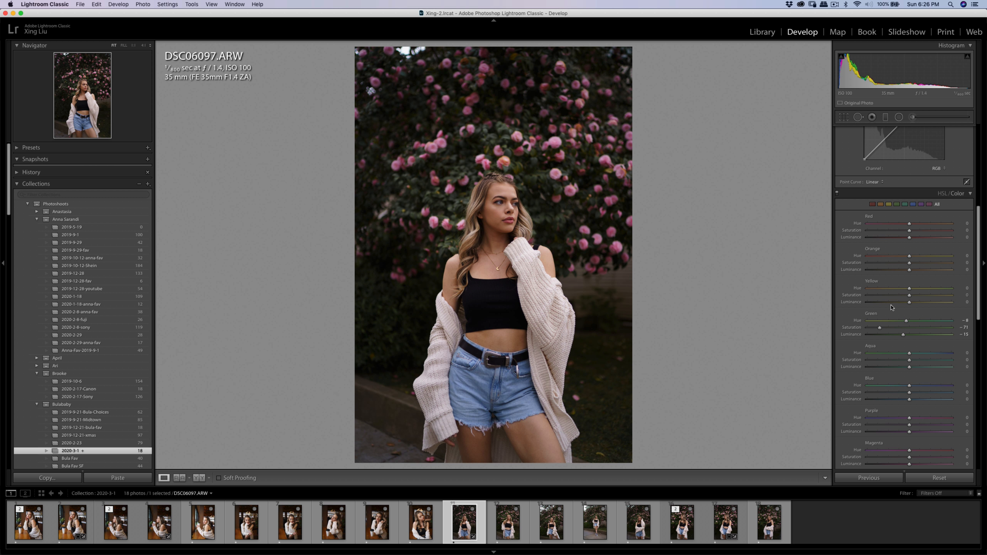
drag(906, 322, 905, 322)
Reduce the yellow saturation and raise the contrast to +15.
mouse_move(910, 295)
mouse_down()
mouse_move(875, 296)
mouse_move(912, 298)
mouse_move(875, 299)
mouse_move(897, 299)
mouse_up()
scroll(859, 215, up, 10)
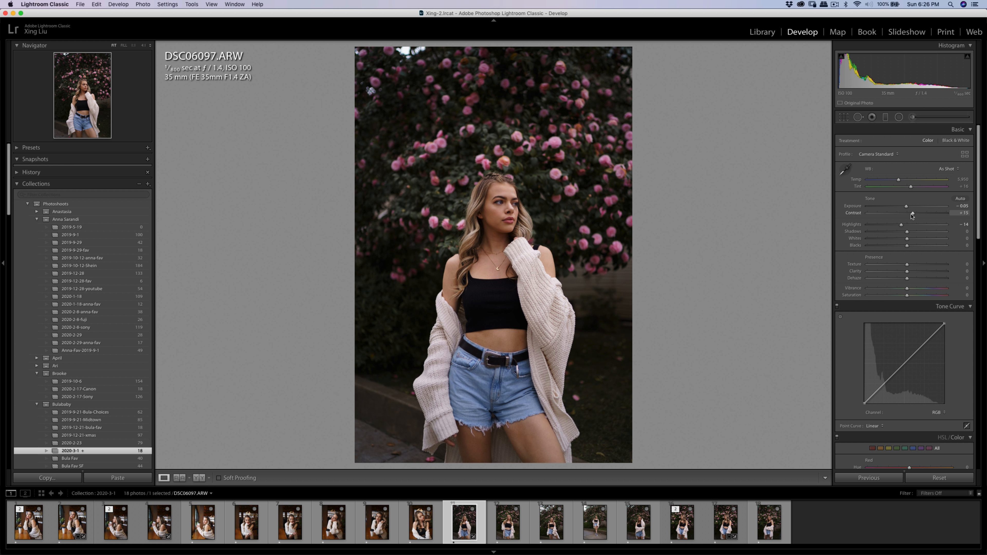
Crop the photo slightly tighter around the woman, keeping the original aspect ratio.
click(843, 117)
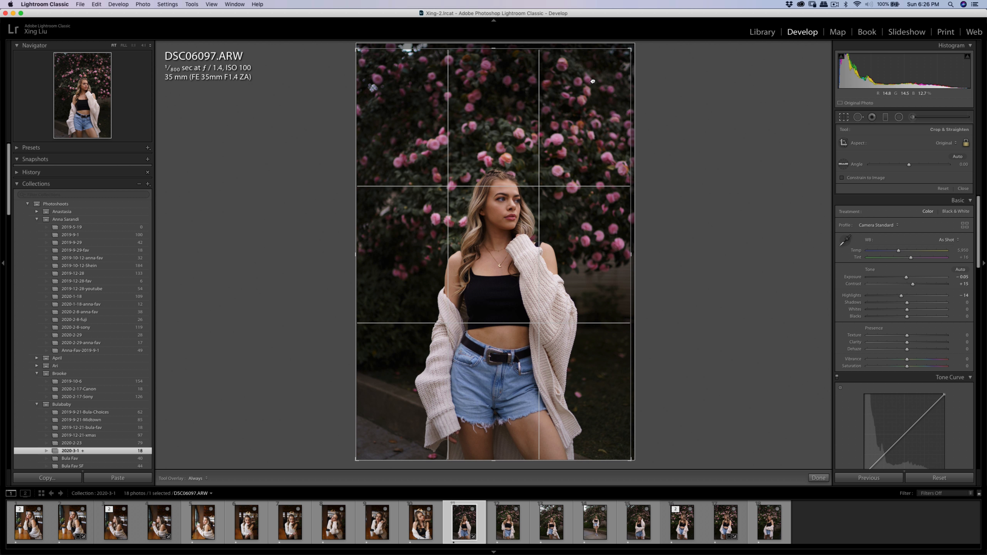
key(r)
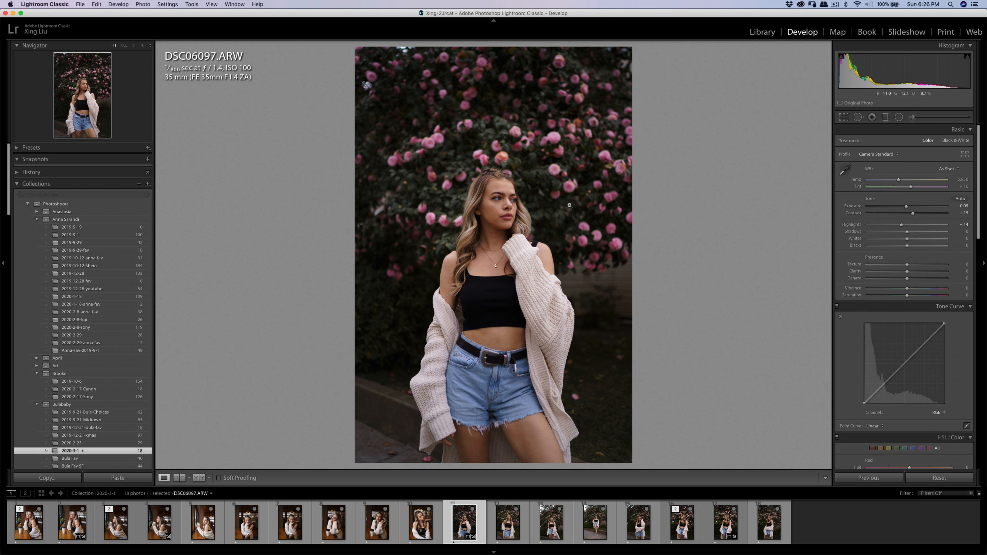
Open a copy of the photo with Lightroom adjustments in Imagenomic Portraiture 3.
right_click(540, 218)
mouse_move(621, 283)
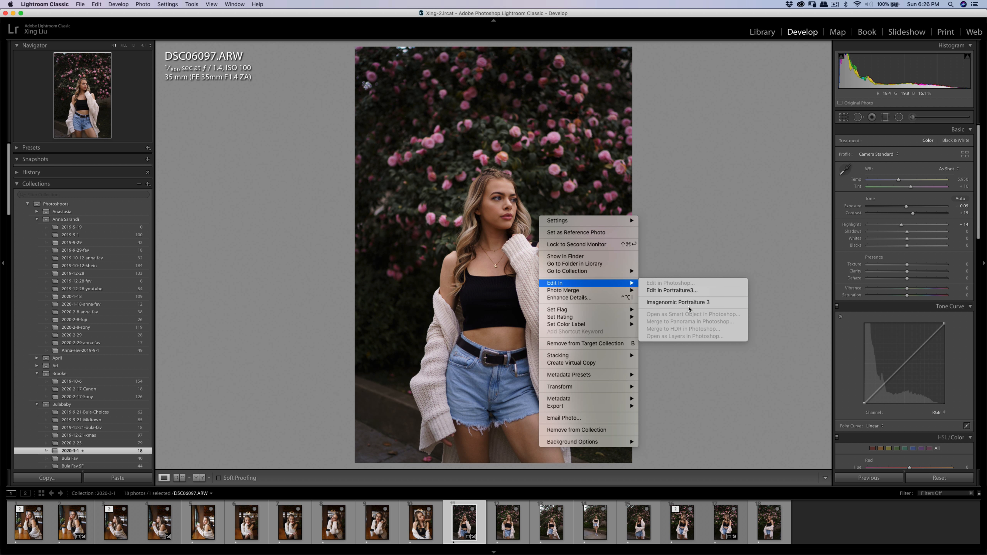
click(691, 303)
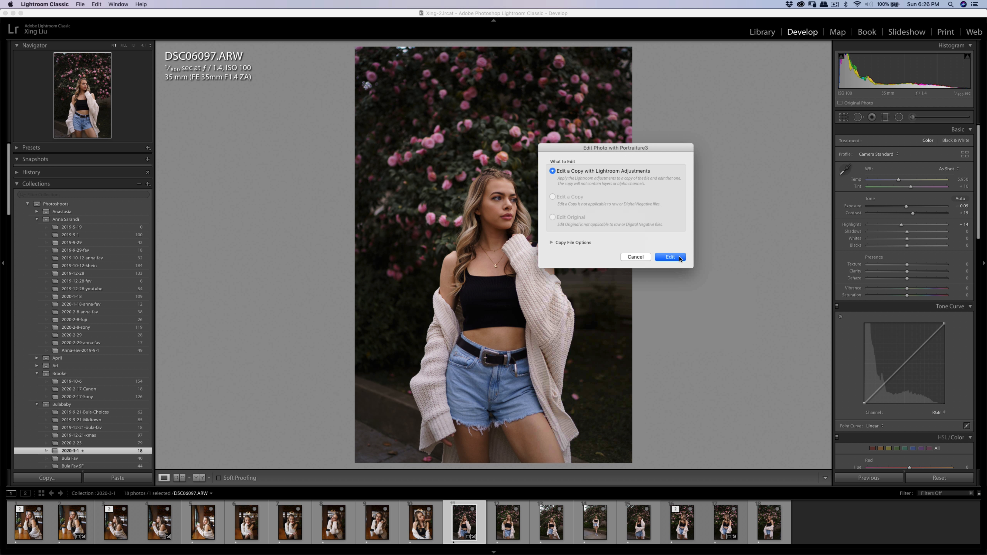
click(679, 258)
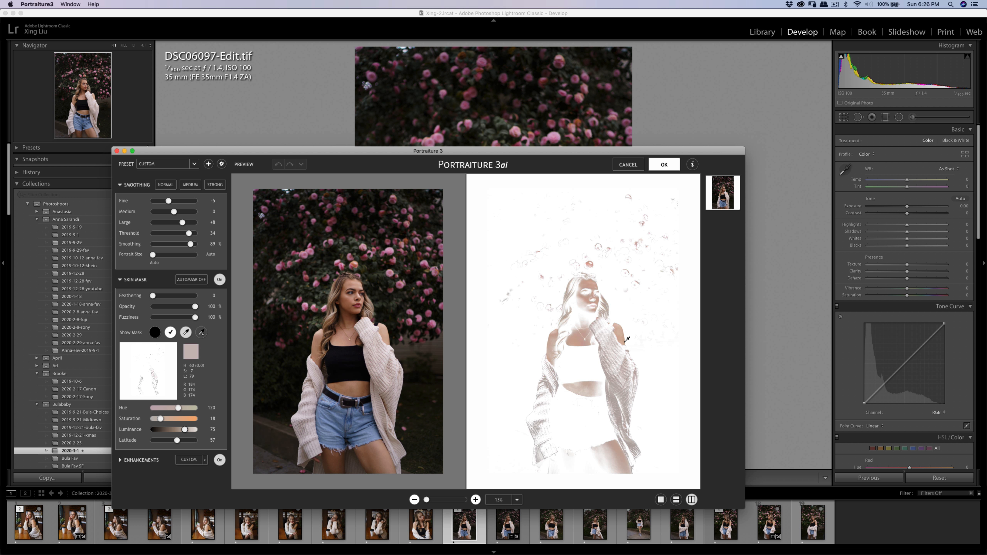
Sample the woman's facial skin tones for the Portraiture skin mask and apply the smoothing to the copy.
click(589, 288)
click(590, 297)
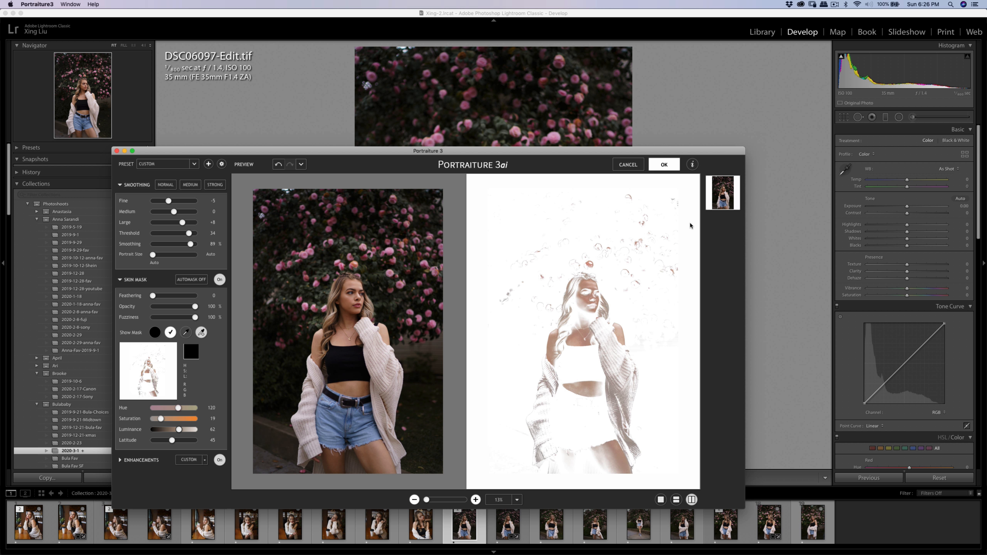
key(Return)
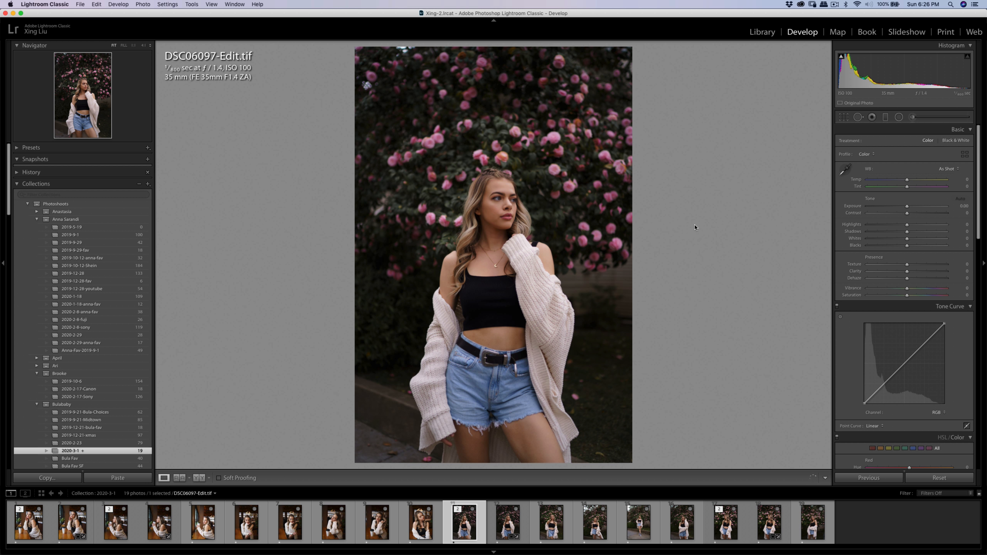
Export DSC06097-Edit.tif to the preset specific folder on the hard drive.
key(super+shift+e)
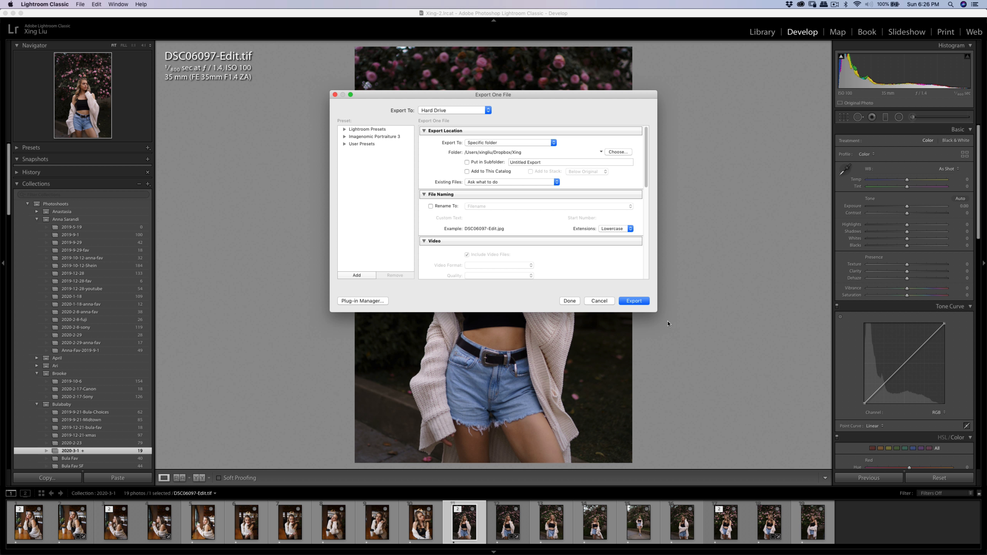
click(633, 302)
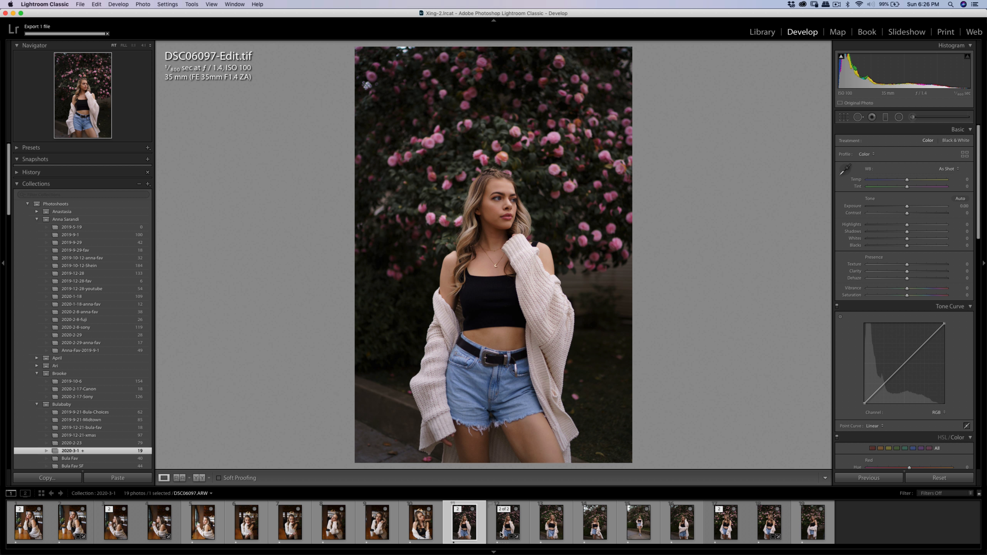
Open DSC06143.ARW and brush Soften Skin (Lite) over the skin beneath the woman's left eye.
click(556, 530)
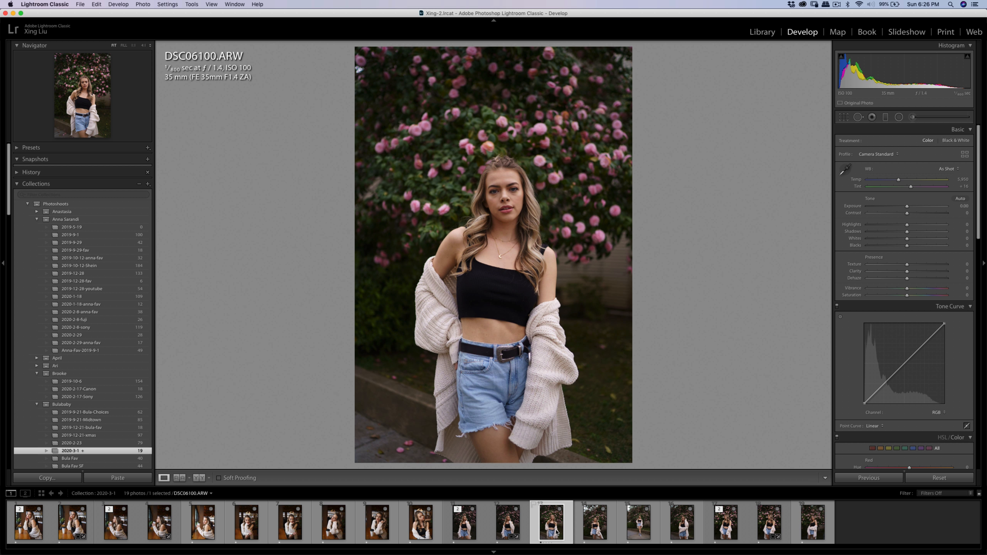
click(804, 530)
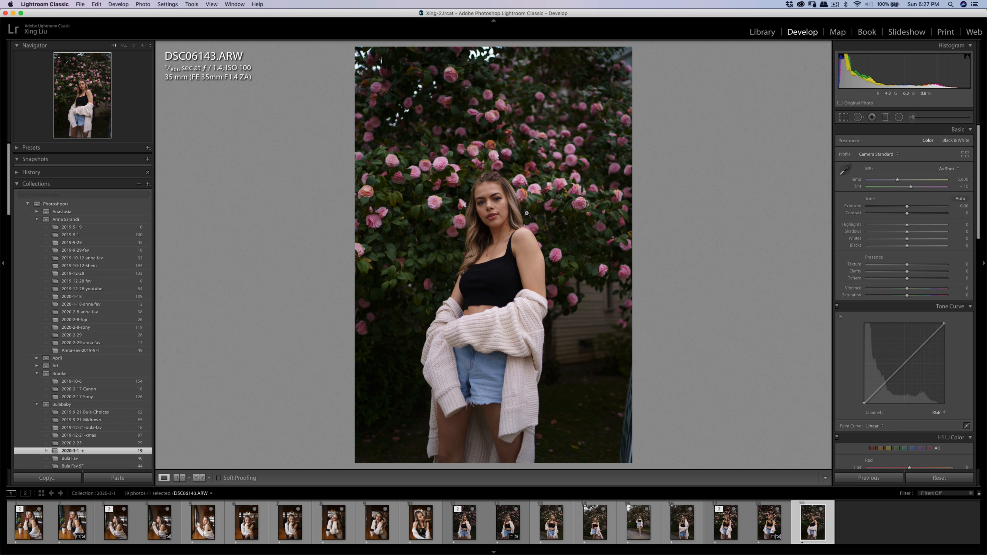
click(489, 204)
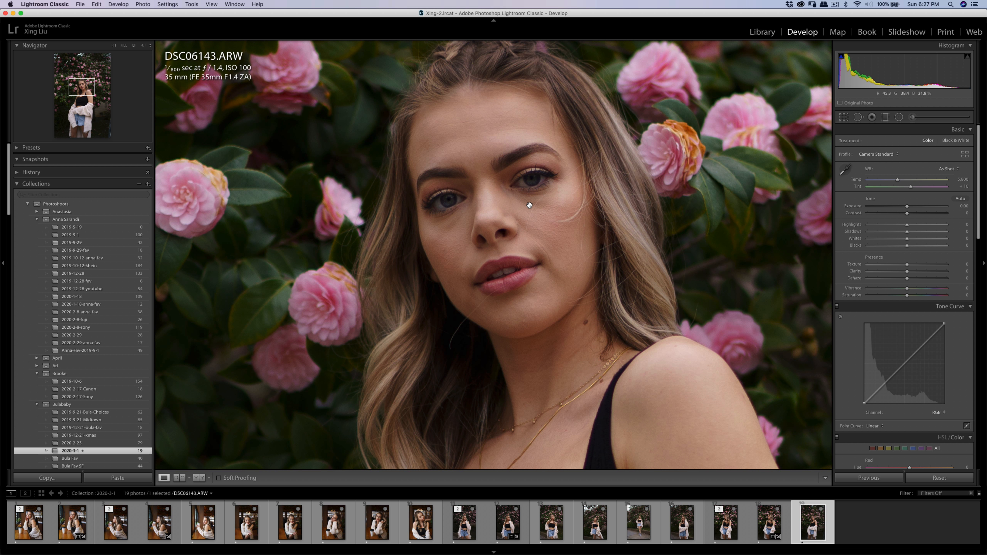
key(k)
scroll(524, 206, down, 3)
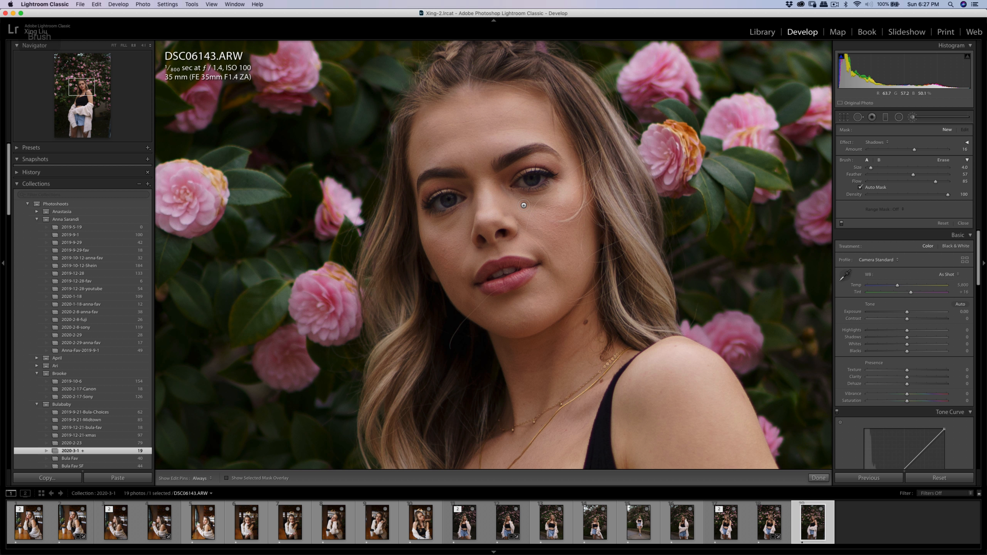
click(876, 142)
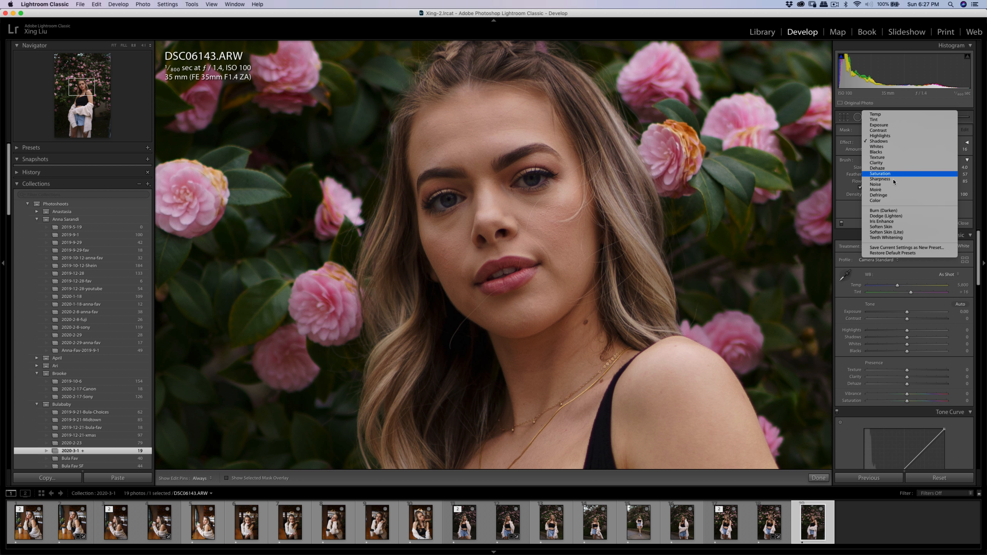
click(886, 232)
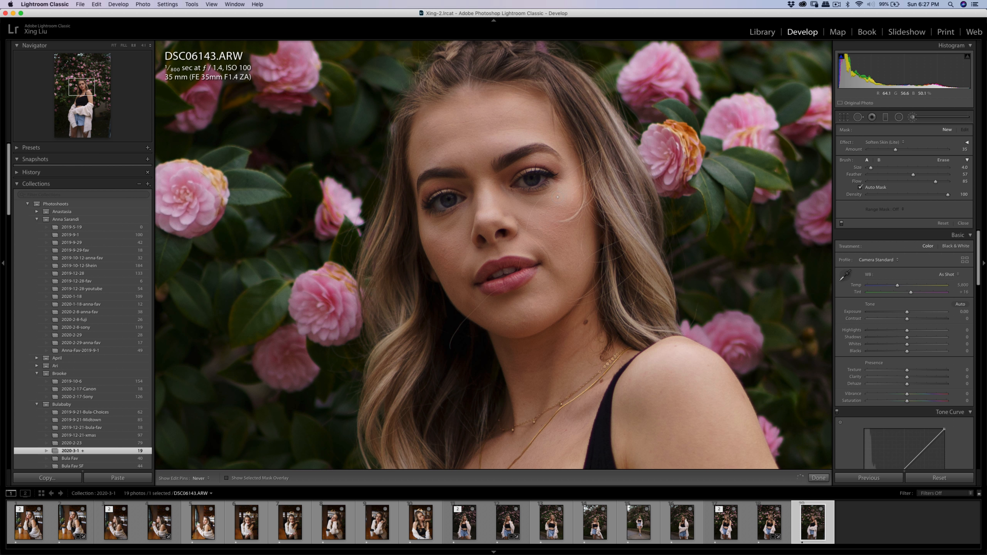
drag(558, 197, 523, 195)
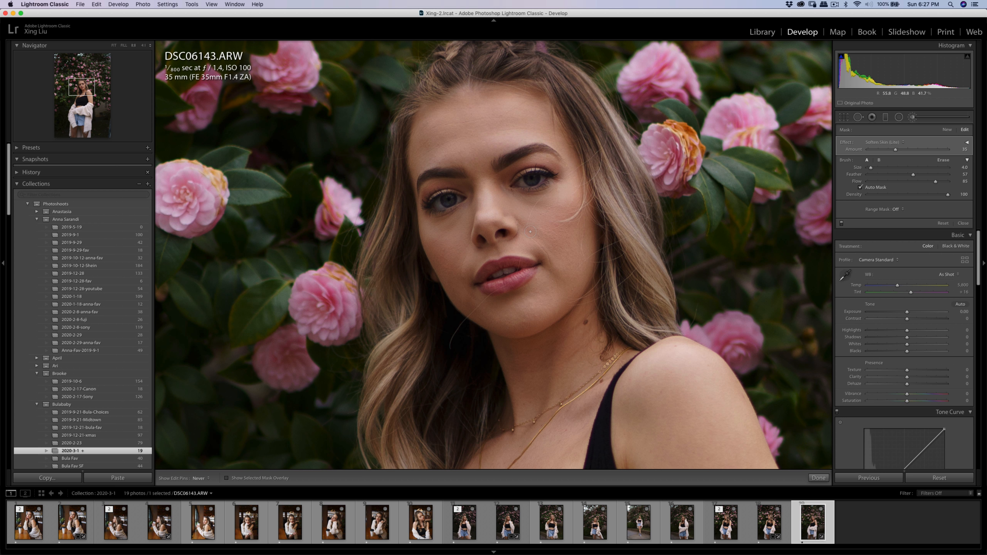
Heal the crease beneath the woman's right eye and soften that skin with the Soften Skin (Lite) brush.
key(q)
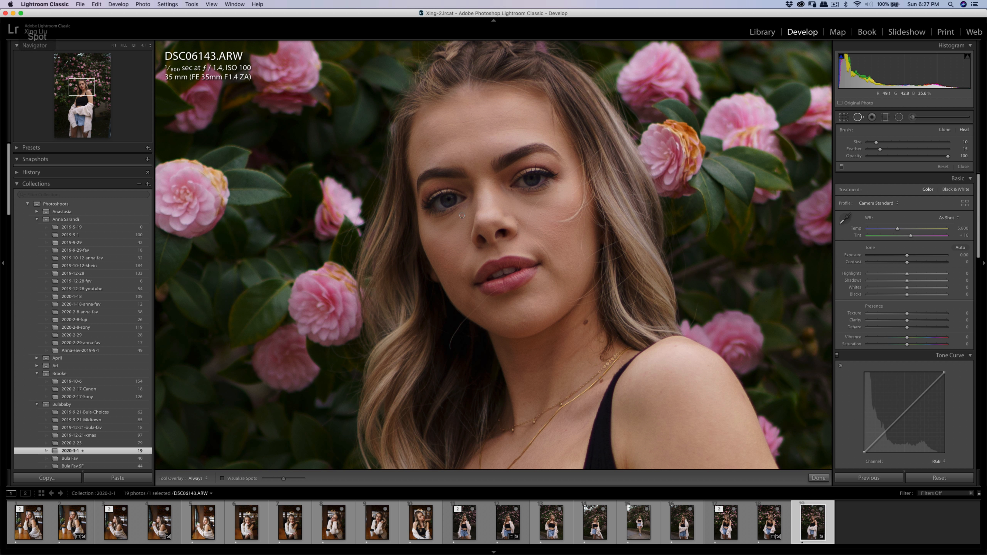
drag(462, 212, 434, 228)
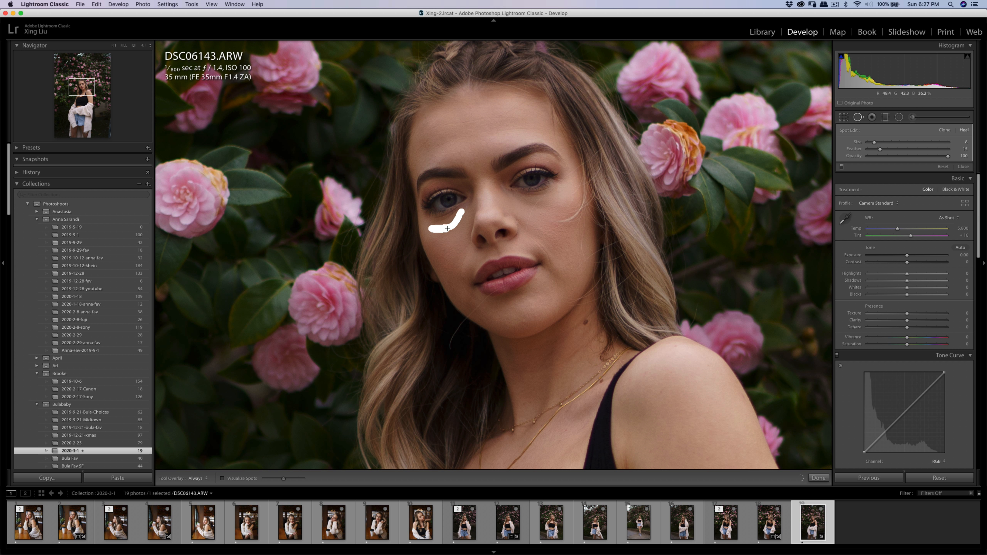
key(k)
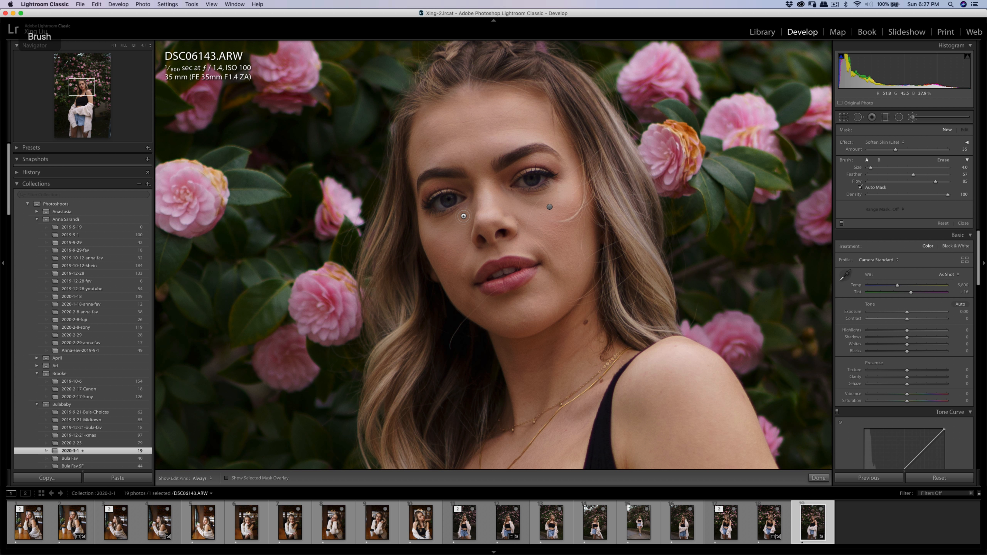
key(h)
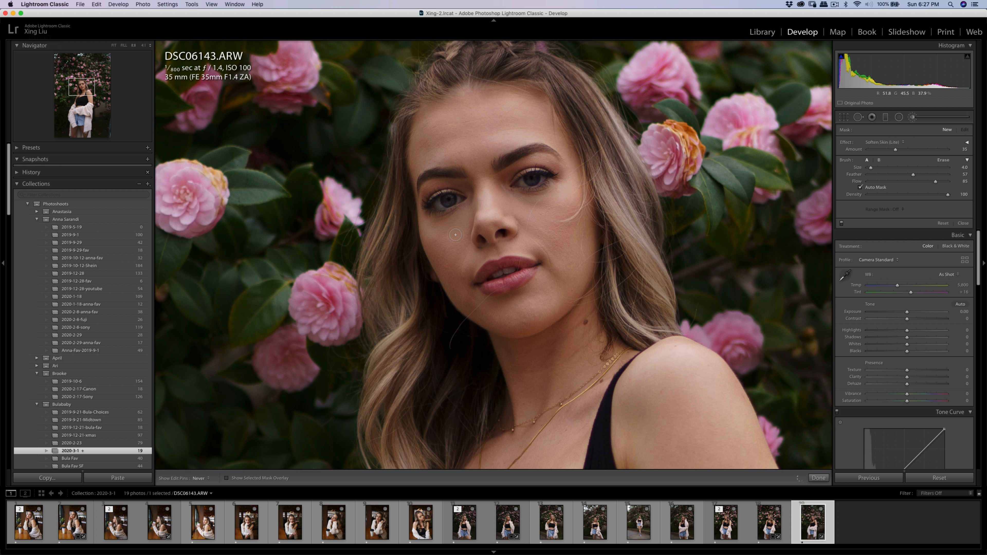
key(q)
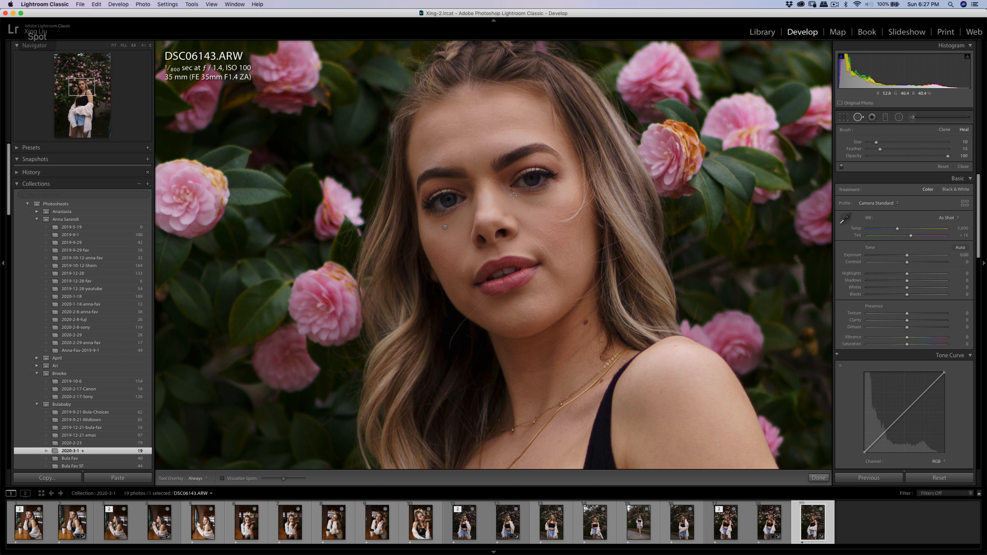
Heal the lines beneath the woman's left eye and blend the area with the Soften Skin (Lite) brush.
mouse_move(513, 196)
mouse_down()
mouse_move(557, 198)
mouse_move(541, 210)
mouse_up()
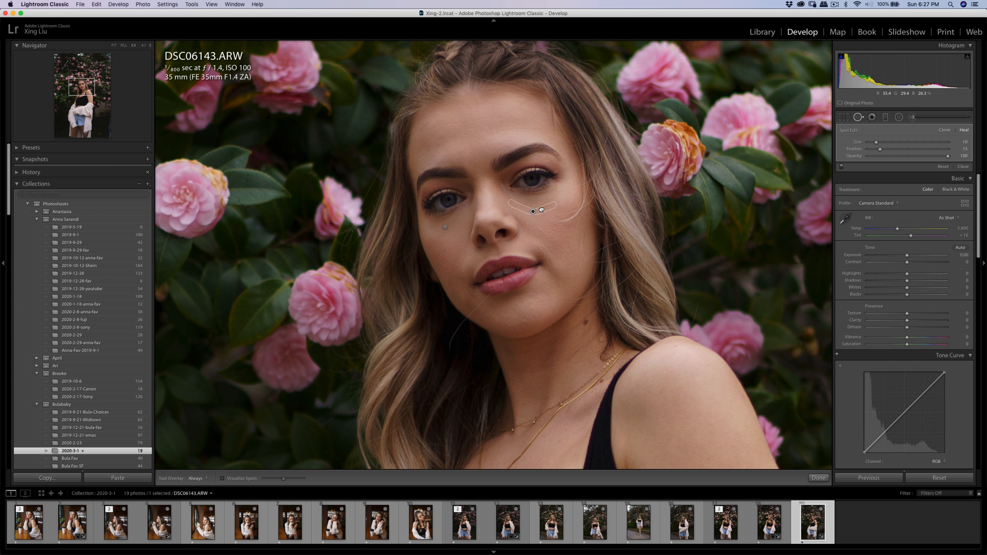
key(q)
key(k)
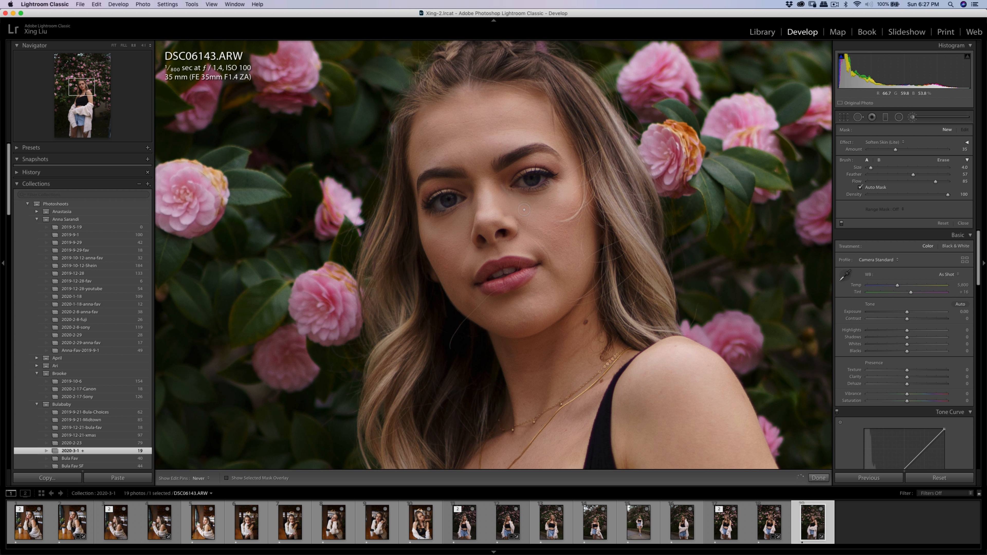
key(q)
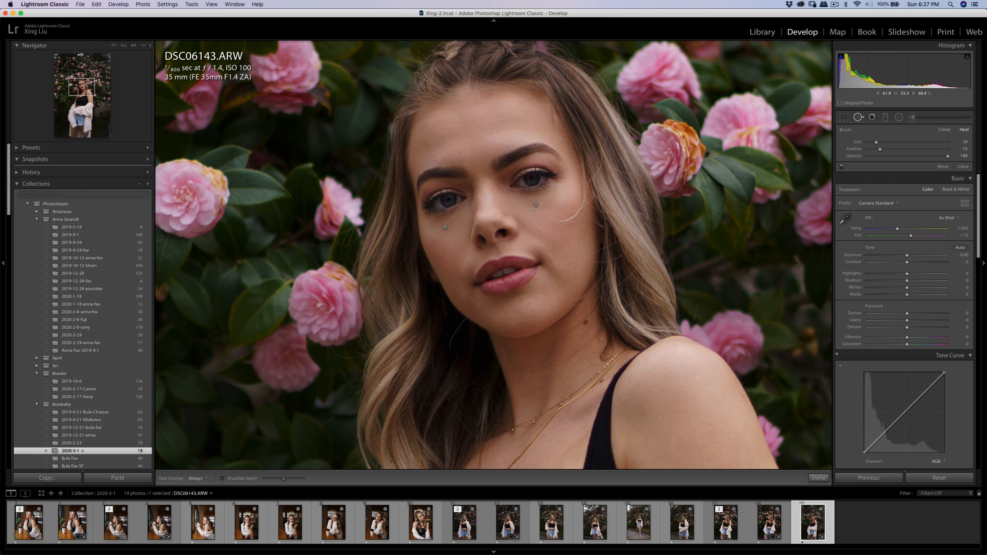
drag(533, 209, 538, 204)
key(q)
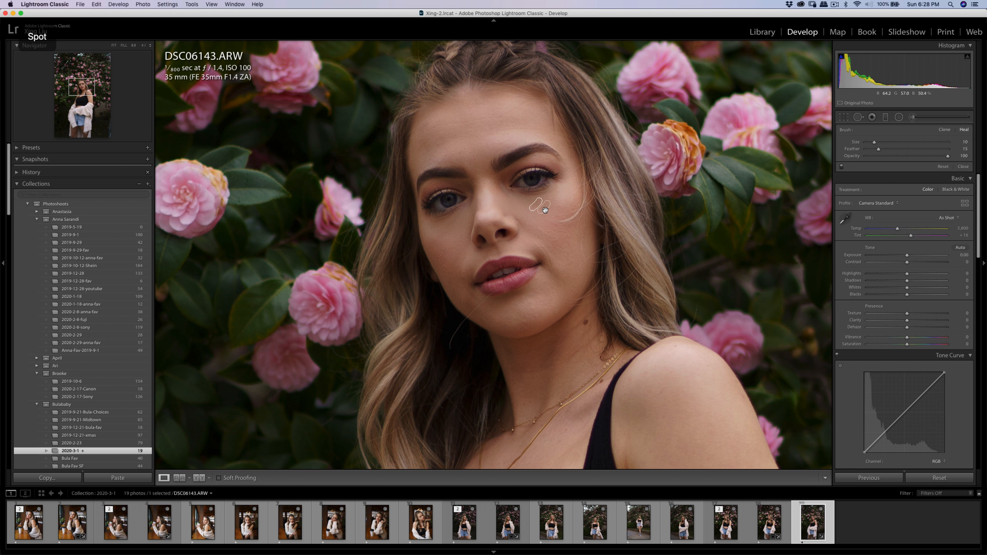
click(561, 206)
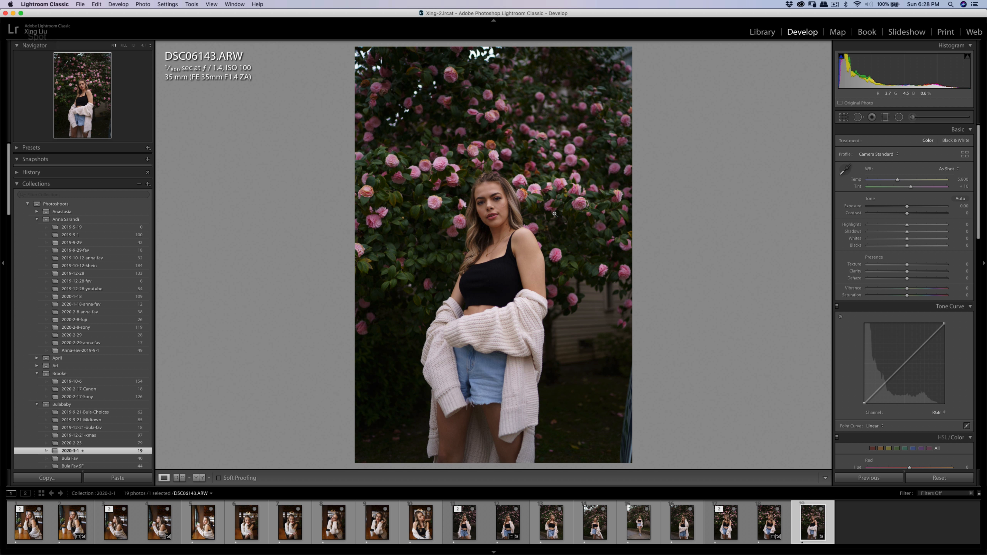
Go over the retouched under-eye skin up close with the Soften Skin (Lite) brush, with the edit pins hidden.
click(511, 205)
key(k)
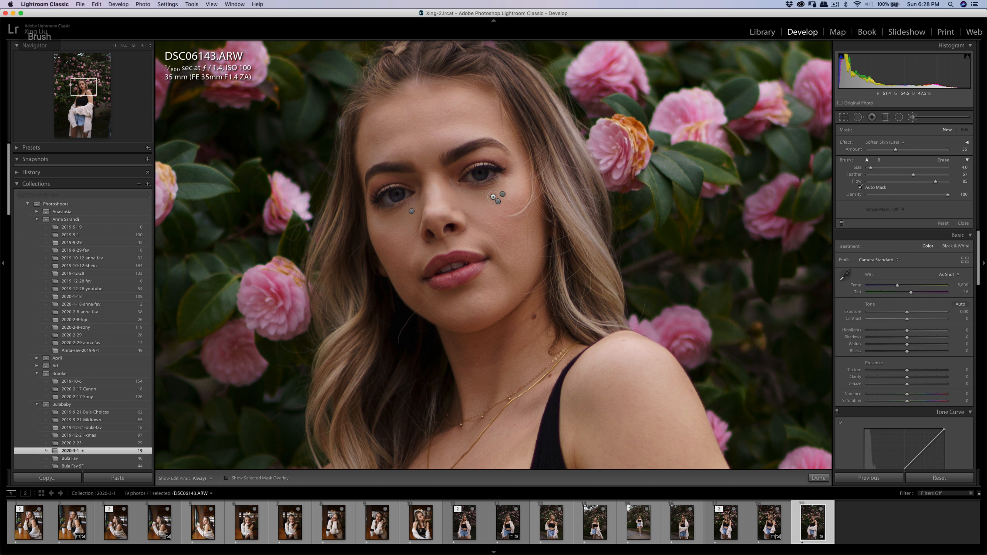
key(h)
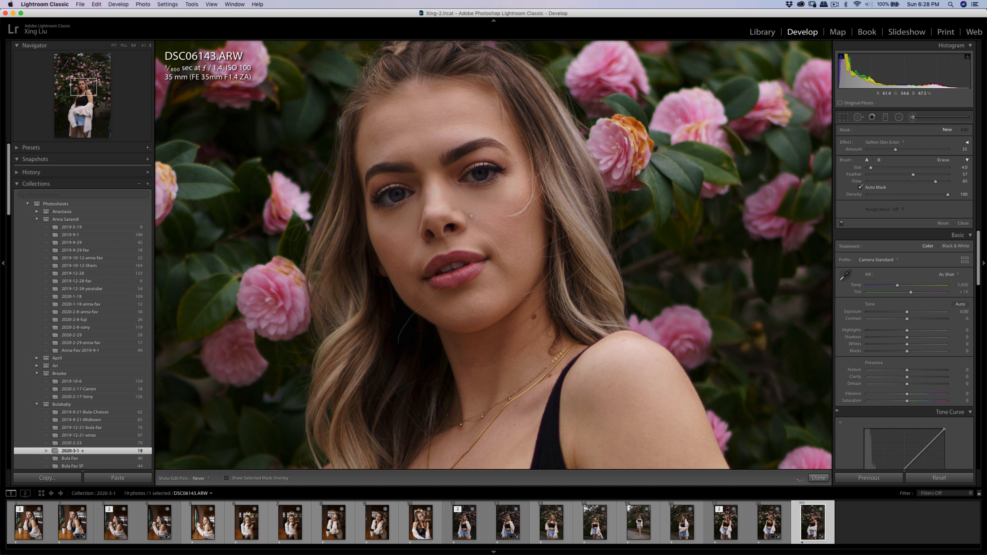
key(q)
key(q)
click(491, 221)
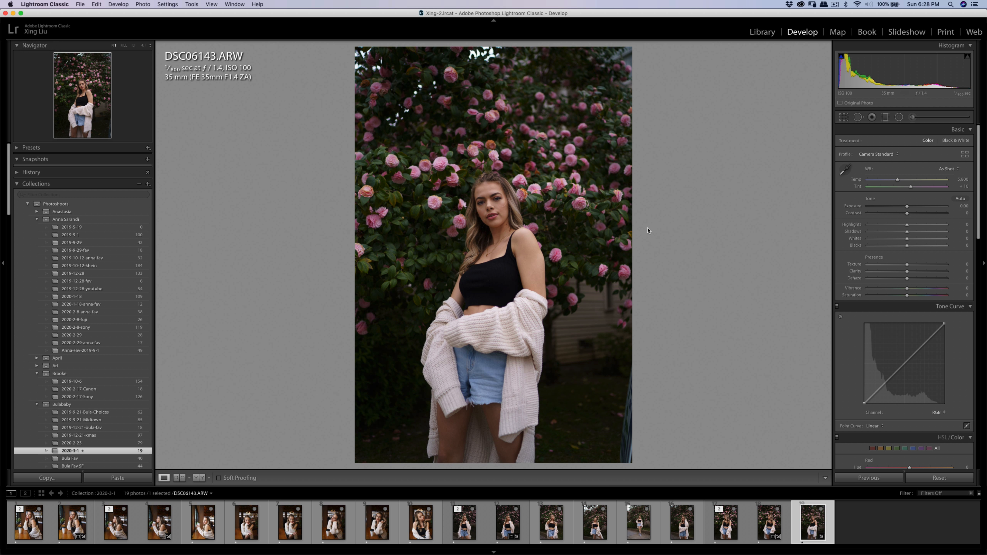
Set the photo's exposure to +0.05, contrast to +15 and highlights to -9.
click(911, 213)
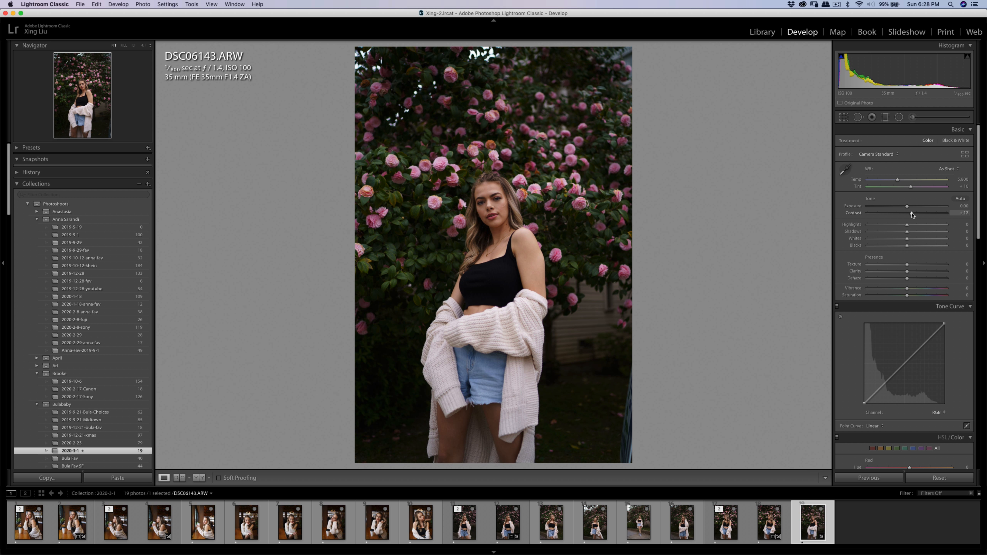
drag(909, 225, 906, 227)
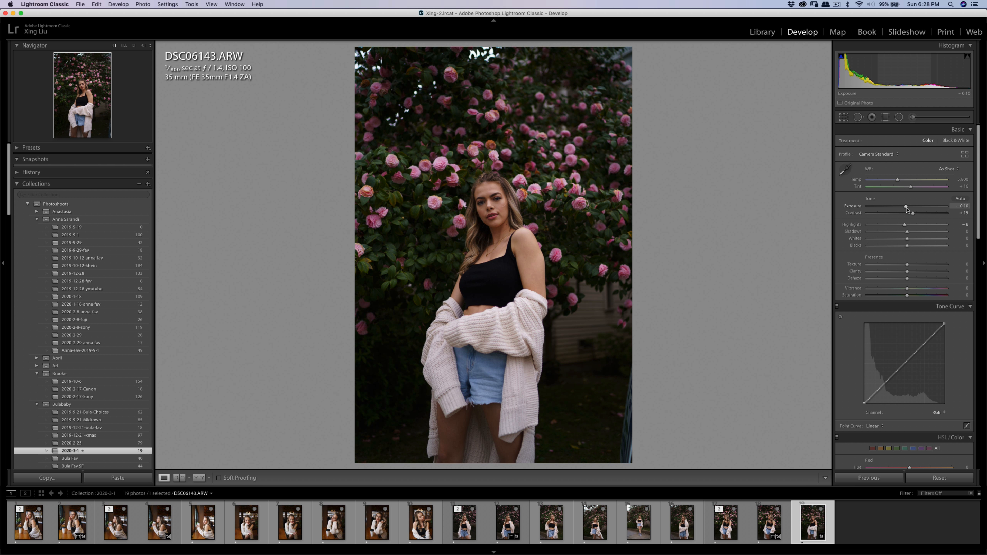
drag(907, 207, 908, 209)
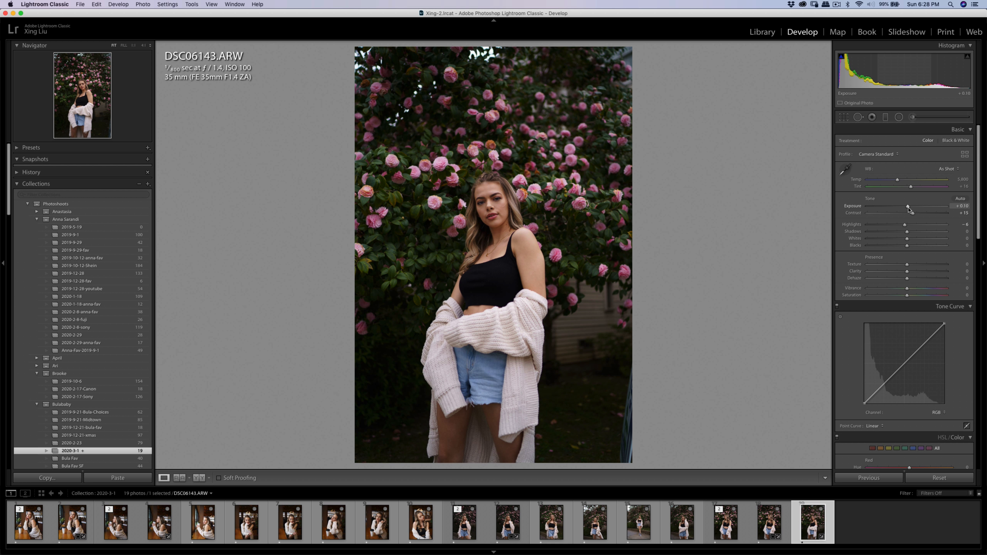
drag(905, 225, 904, 226)
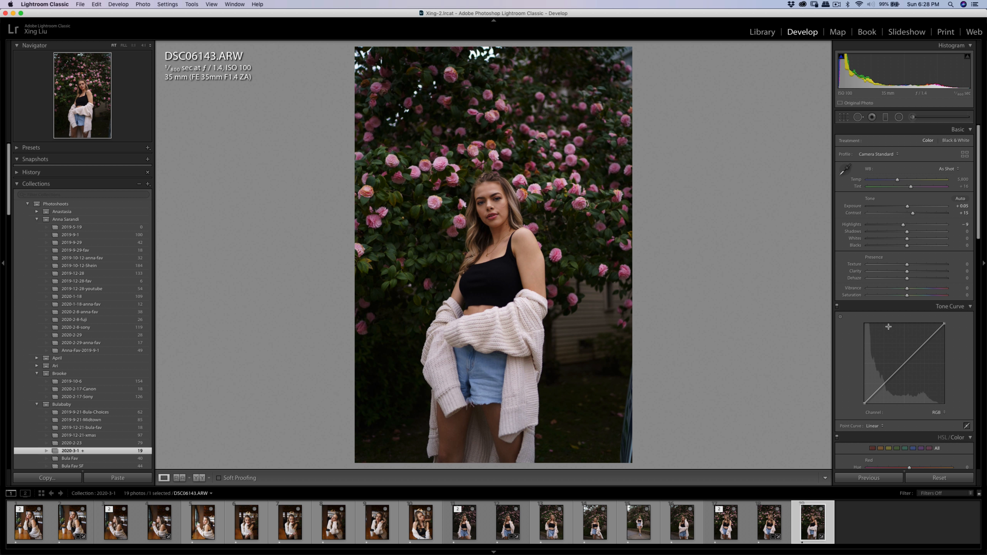
Mute the foliage colors with green saturation -67, green luminance -11 and yellow saturation -39.
scroll(911, 314, down, 10)
mouse_move(910, 266)
mouse_down()
mouse_move(897, 267)
mouse_move(902, 274)
mouse_up()
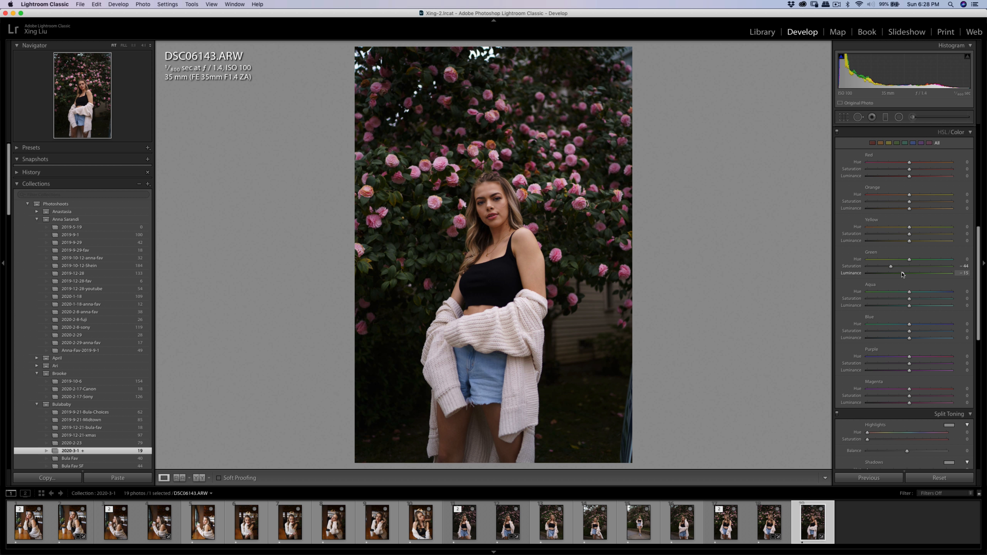
drag(903, 273, 876, 277)
mouse_move(909, 235)
mouse_down()
mouse_move(881, 238)
mouse_move(893, 241)
mouse_up()
Open a copy of DSC06143 with Lightroom adjustments in Imagenomic Portraiture 3.
right_click(501, 222)
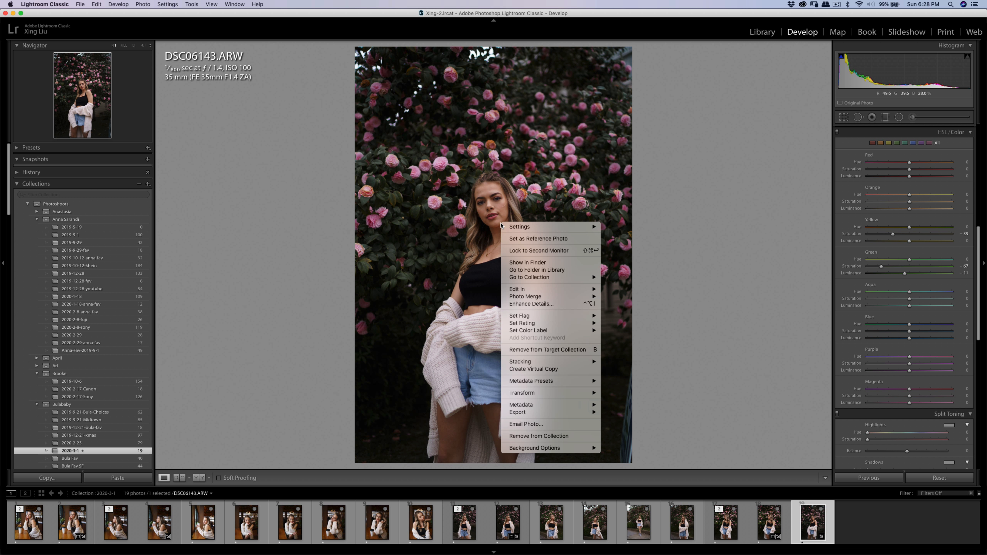
mouse_move(531, 289)
click(621, 308)
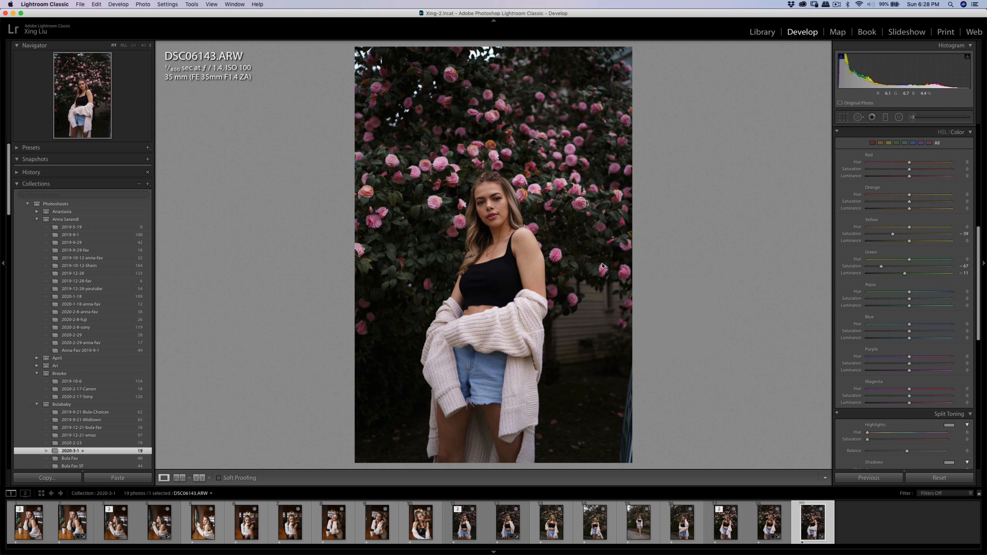
click(666, 259)
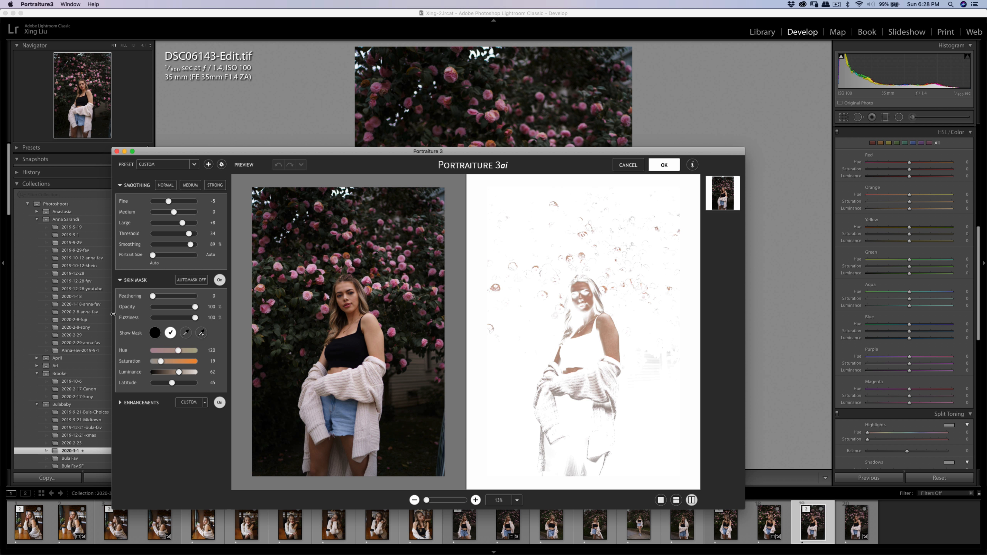
Sample the woman's facial skin tone for the Portraiture skin mask and apply the smoothing to the DSC06143 copy.
click(184, 336)
click(346, 299)
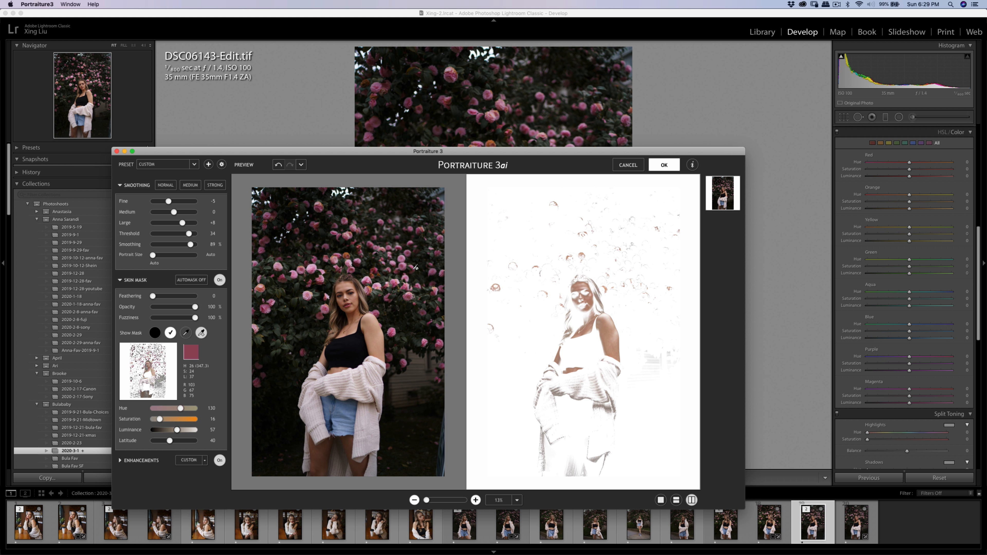
click(665, 166)
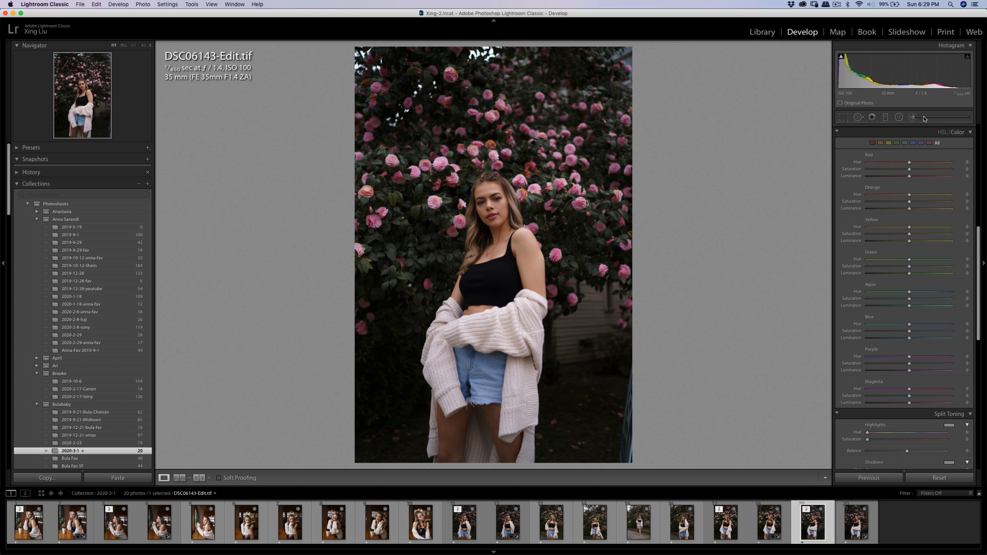
Lift the shadows on the woman's neck in DSC06143-Edit.tif using the Adjustment Brush with the Shadows effect at about 16.
click(912, 118)
click(884, 142)
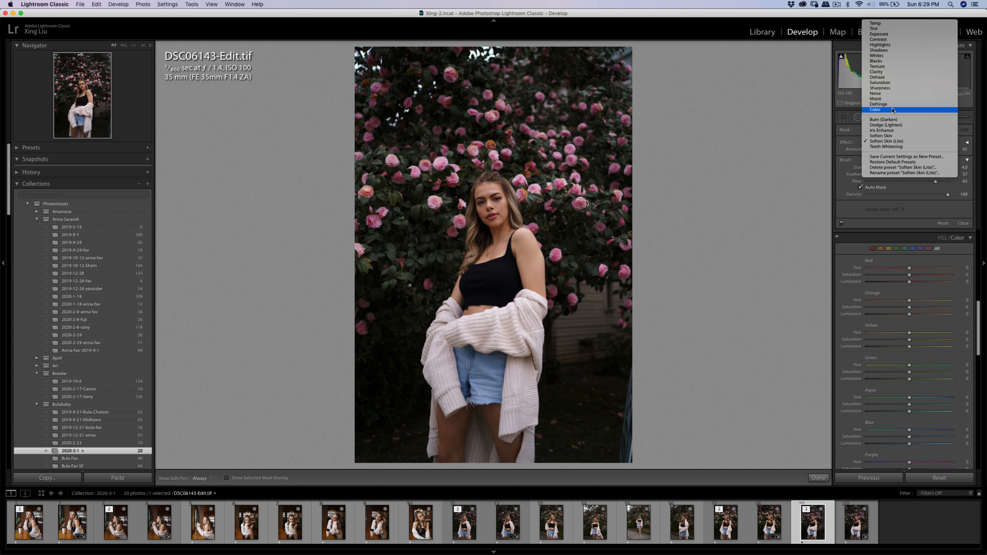
click(894, 53)
key(h)
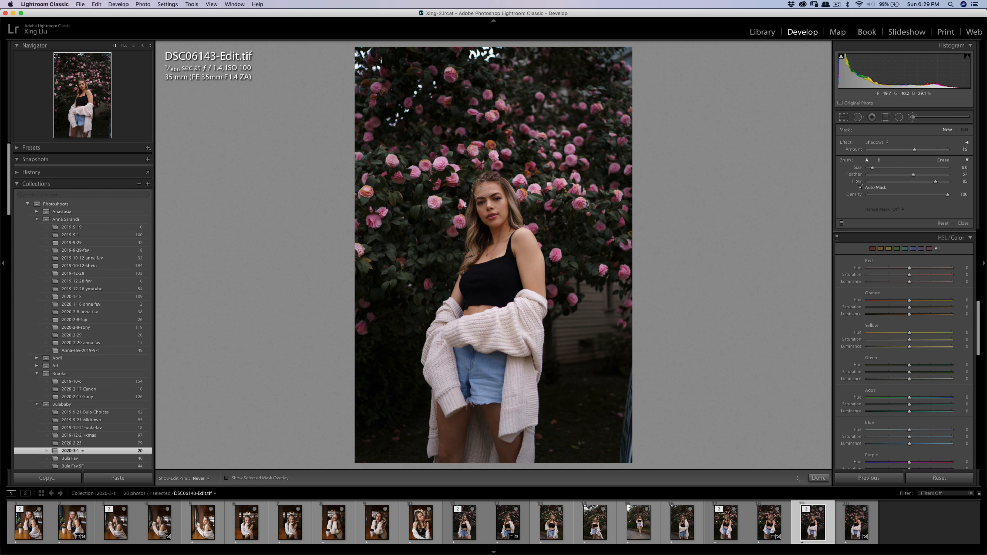
drag(489, 244, 490, 233)
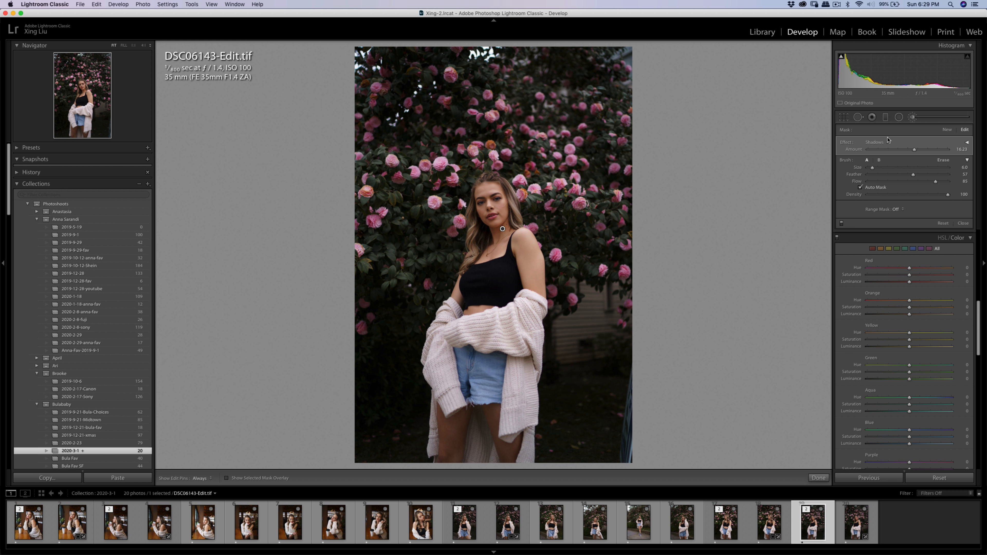
click(912, 119)
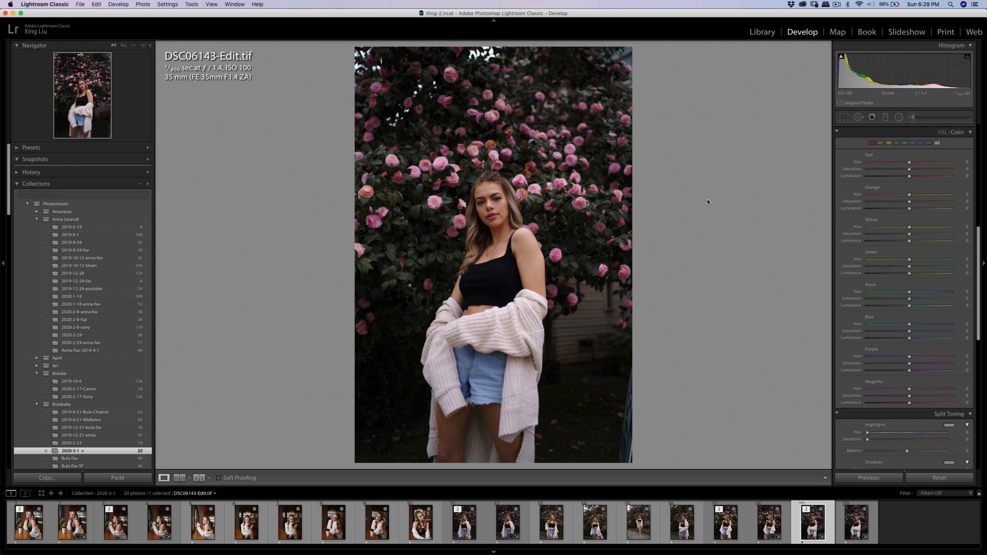
Export DSC06143-Edit.tif with the existing export settings.
key(super+shift+e)
click(634, 303)
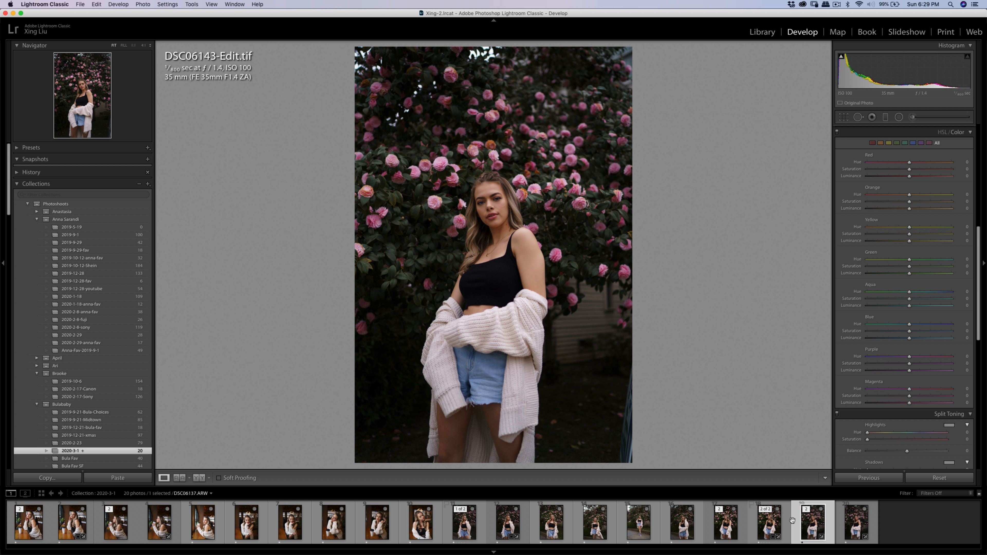
Copy the develop settings from DSC06143.ARW and paste them onto DSC06100.ARW.
click(842, 528)
click(47, 477)
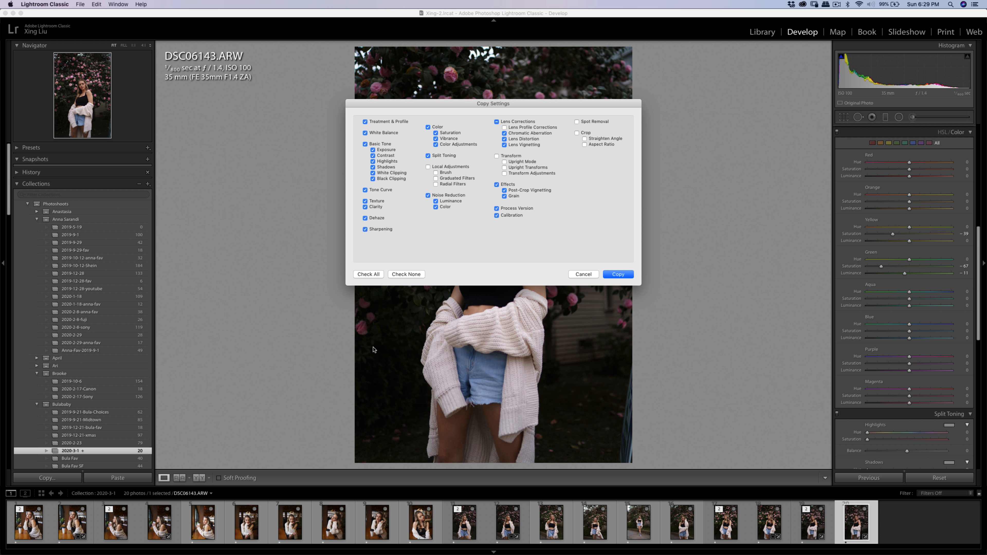
click(611, 277)
click(552, 522)
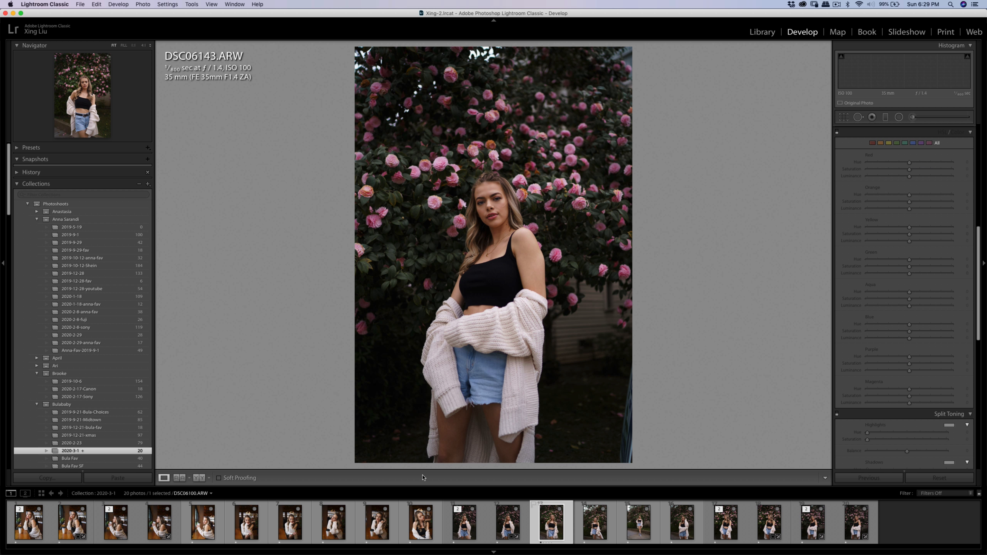
click(117, 477)
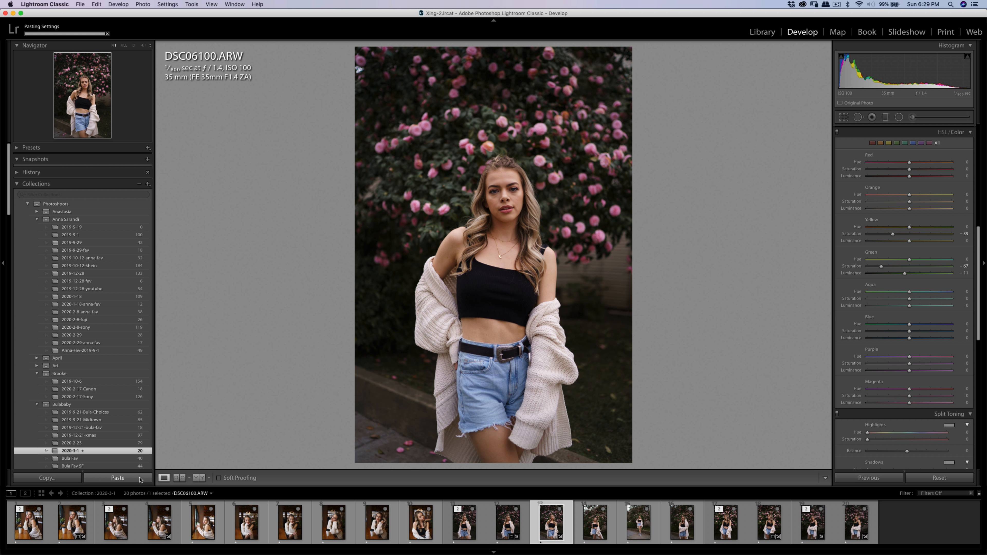
Paint an Adjustment Brush mask under the woman's eyes in DSC06100.ARW and set its effect to Soften Skin (Lite).
click(516, 198)
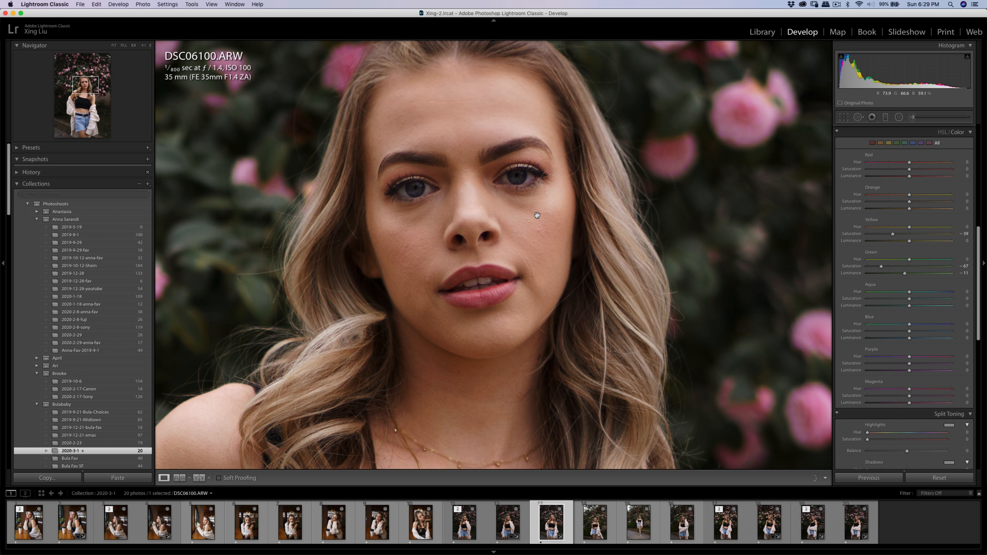
key(q)
key(k)
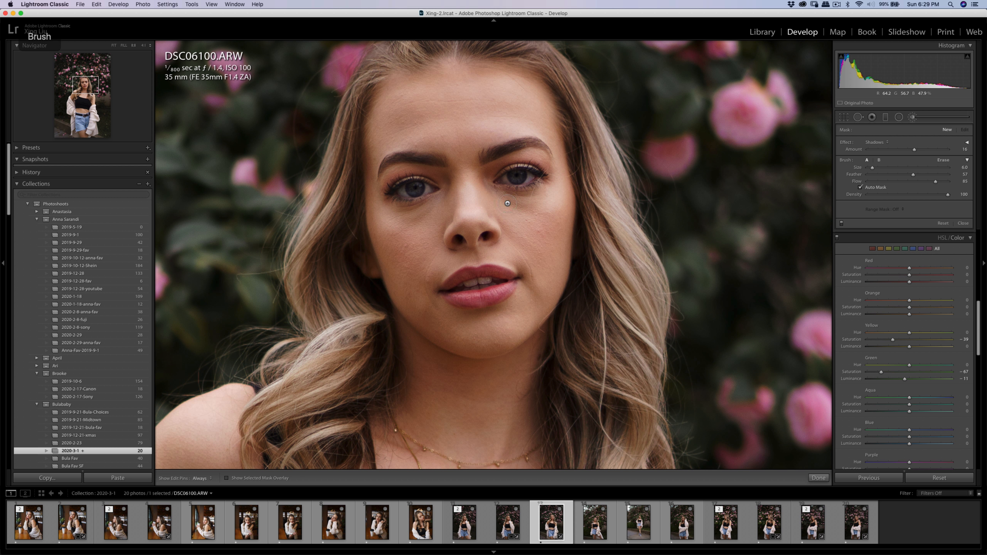
key(h)
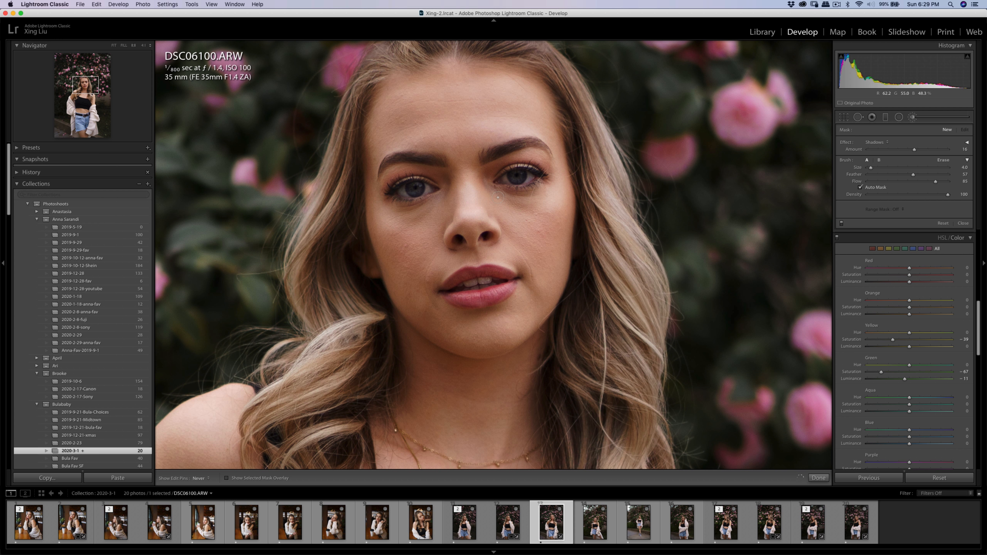
key(h)
click(468, 198)
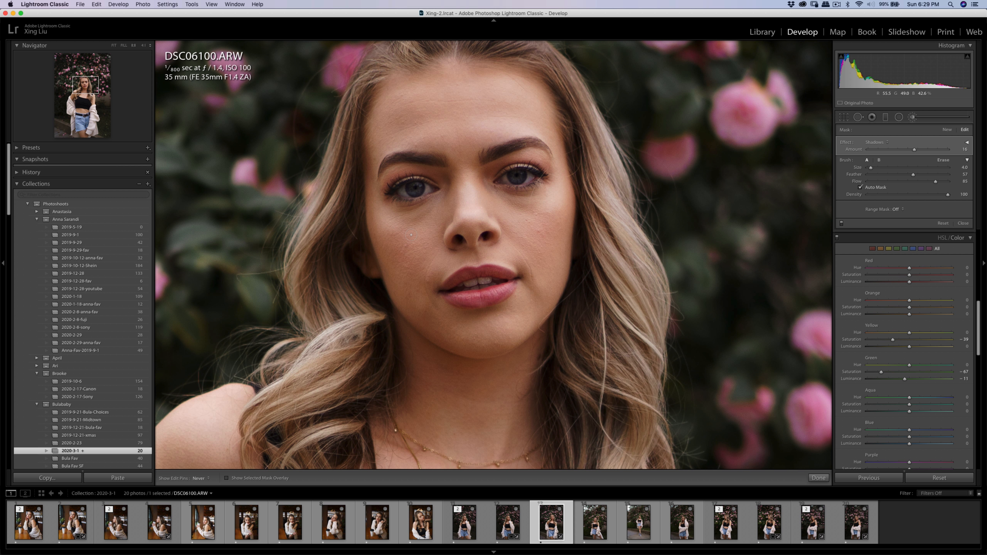
key(h)
click(877, 142)
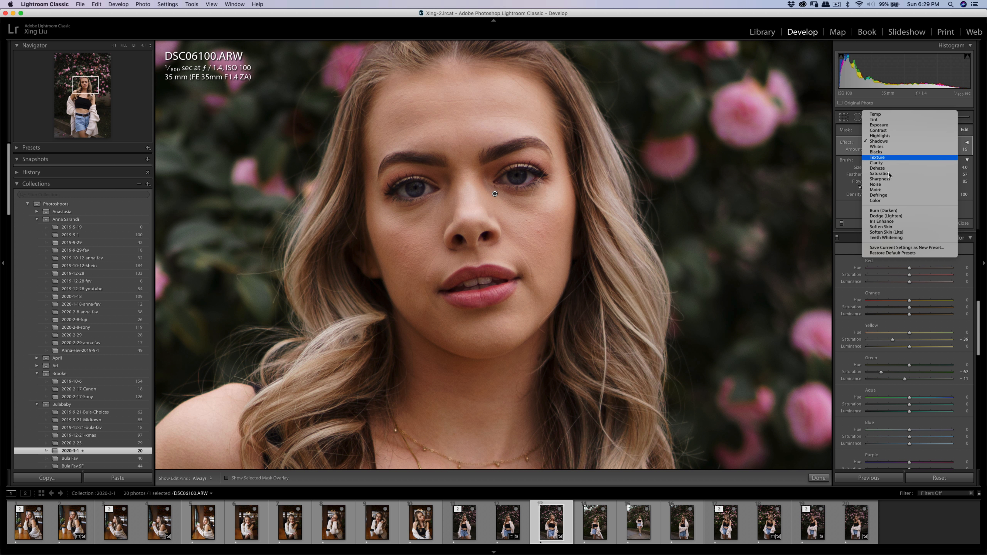
click(893, 233)
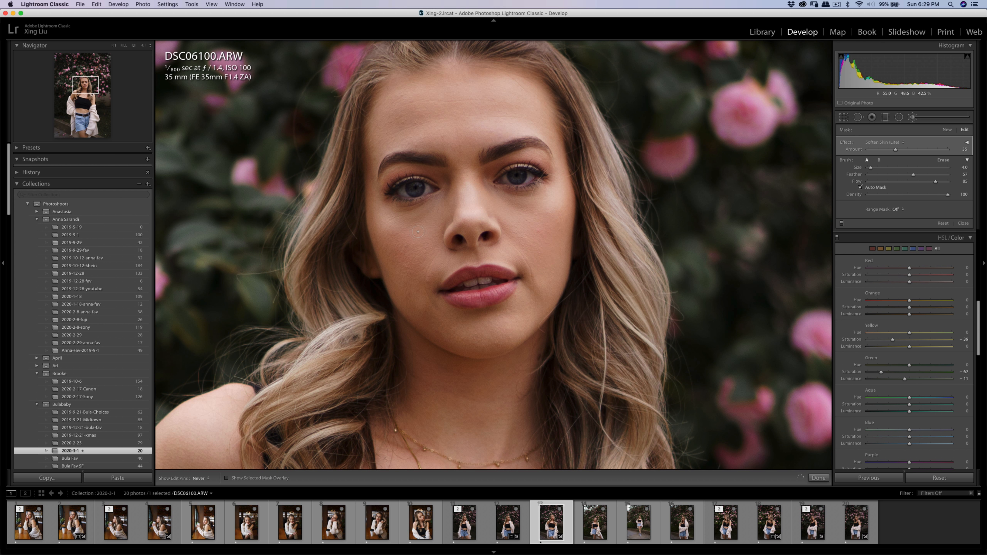
Heal the lines under both of the woman's eyes with the Spot Removal brush in Heal mode at sizes of about 13 and 10.
key(q)
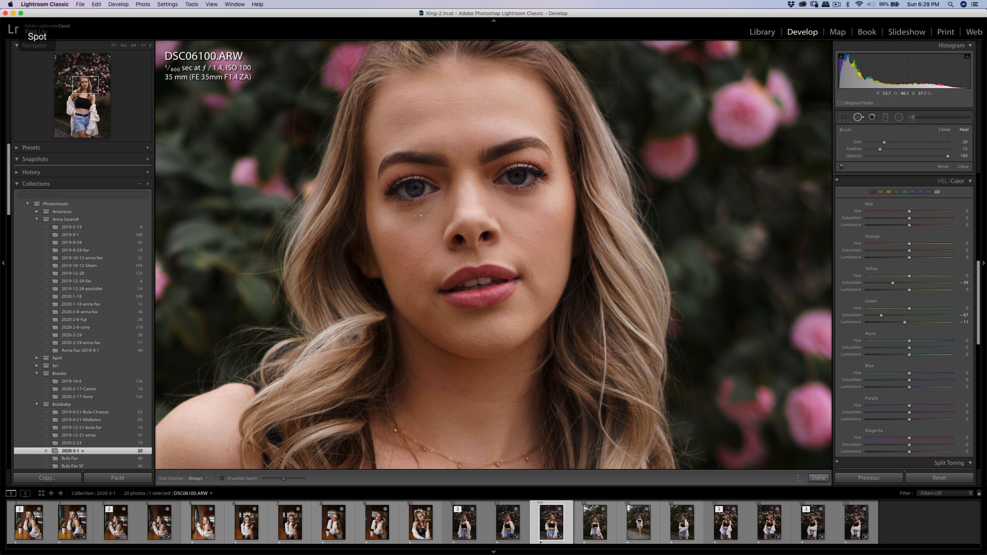
mouse_move(433, 208)
mouse_down()
mouse_move(387, 222)
mouse_move(410, 219)
mouse_move(413, 235)
mouse_up()
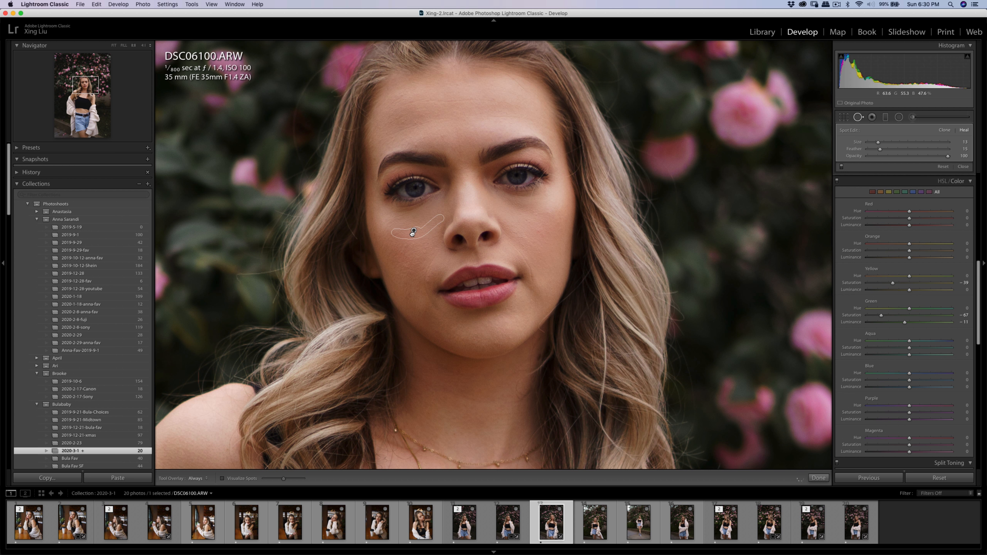
key(q)
key(q)
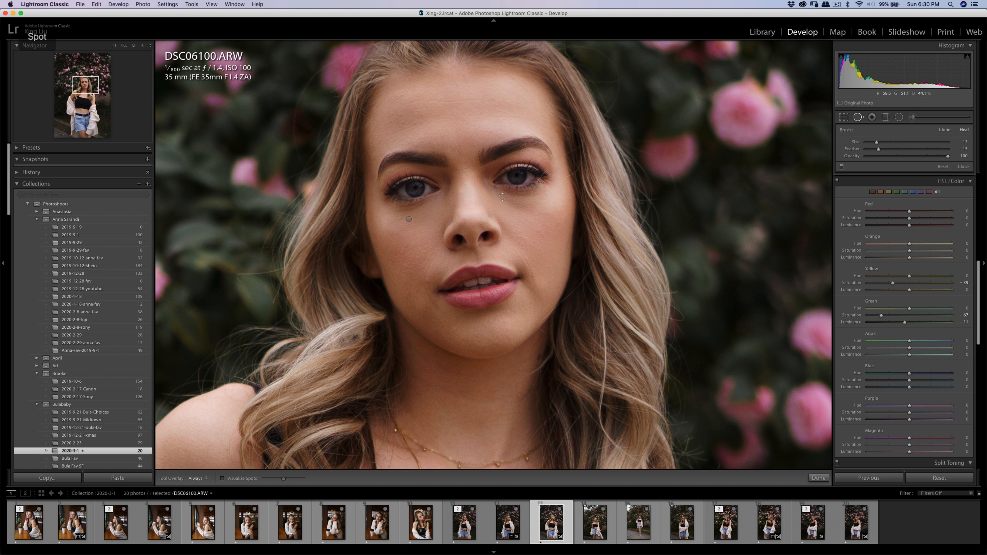
mouse_move(493, 190)
mouse_down()
mouse_move(544, 202)
mouse_move(510, 211)
mouse_up()
mouse_move(410, 203)
mouse_down()
mouse_move(529, 225)
mouse_move(520, 217)
mouse_up()
key(q)
key(q)
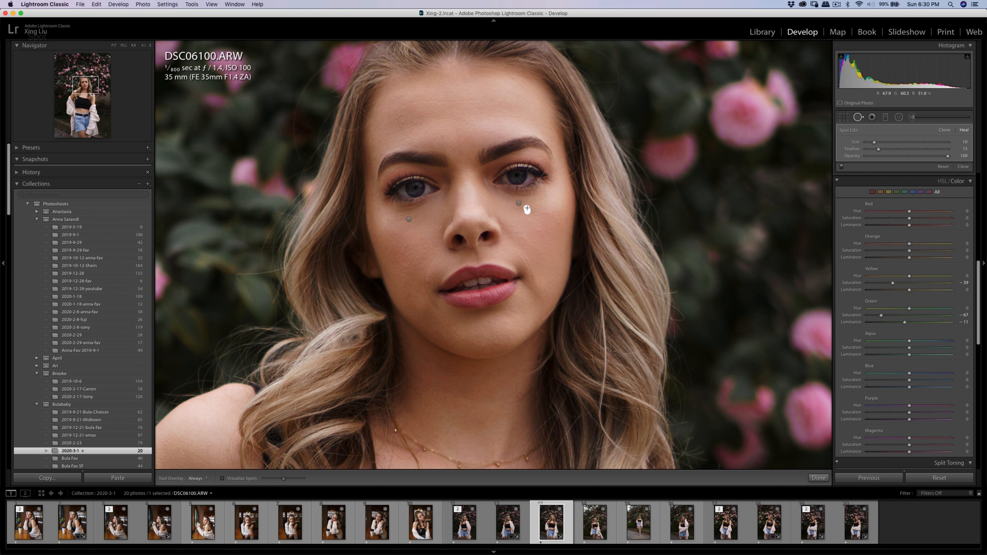
Try to heal the small dark area at the inner corner of the woman's eye beside her nose with a size 5 spot.
key(q)
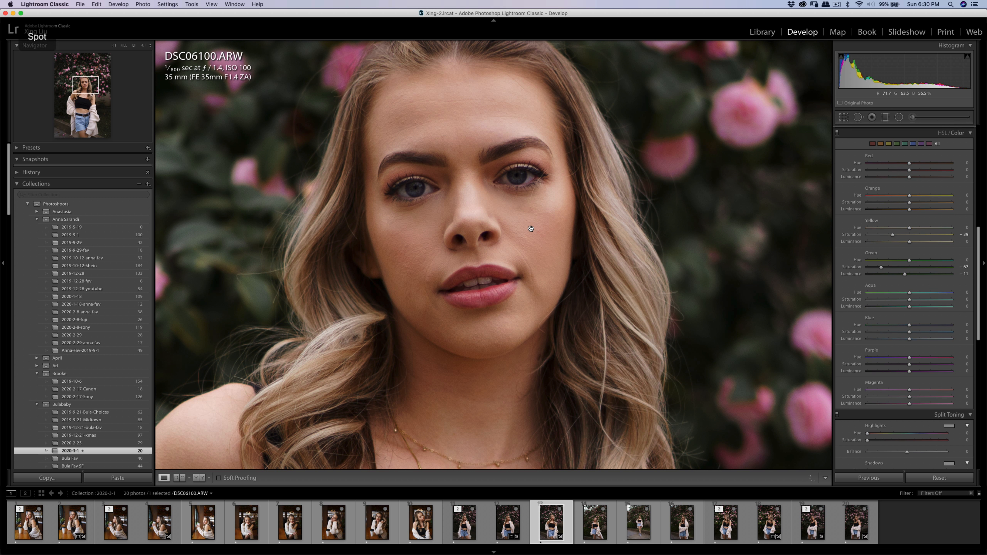
key(q)
key(q)
key(q)
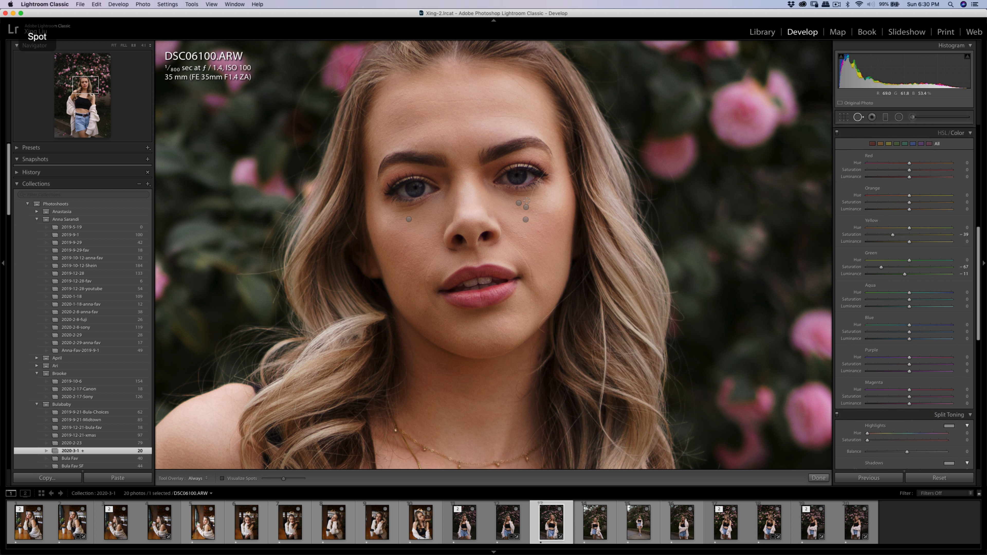
click(495, 188)
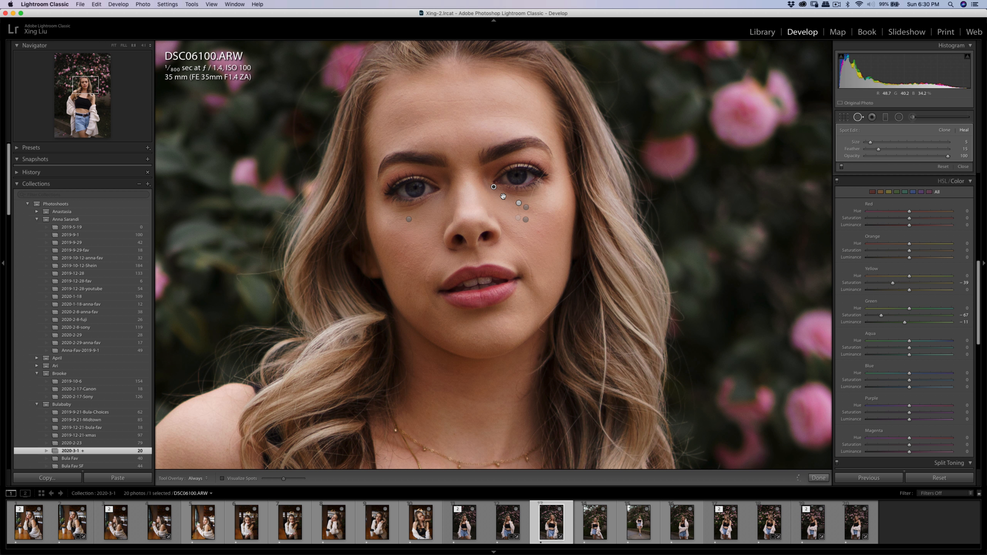
key(q)
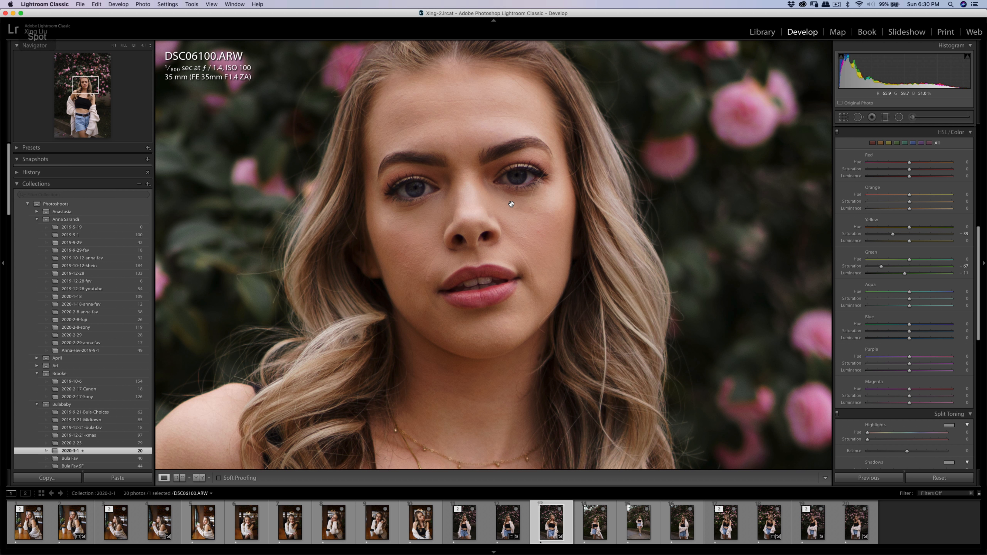
Soften the skin below the woman's eyes with small Adjustment Brush strokes using the Soften Skin (Lite) effect.
key(k)
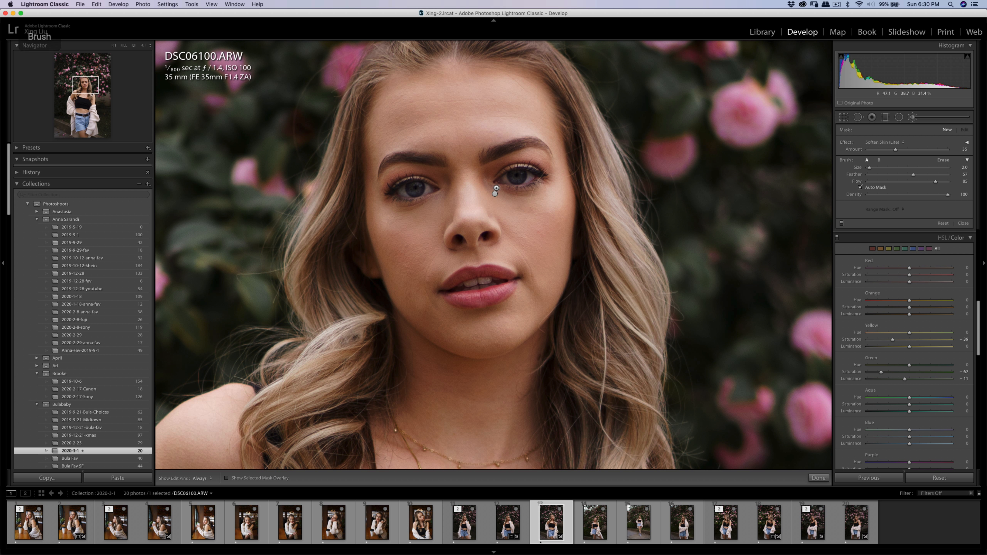
key(bracketleft)
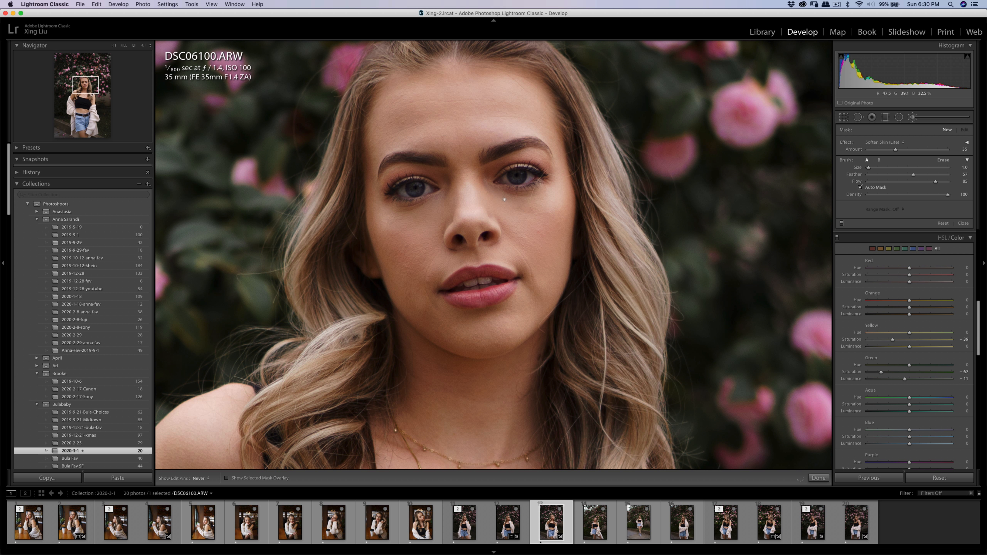
drag(511, 200, 519, 196)
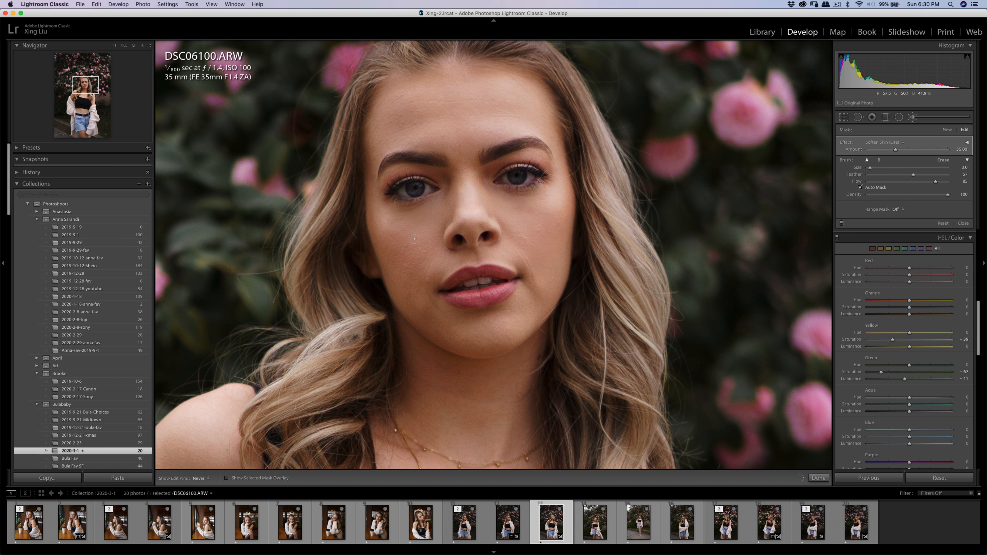
key(h)
key(q)
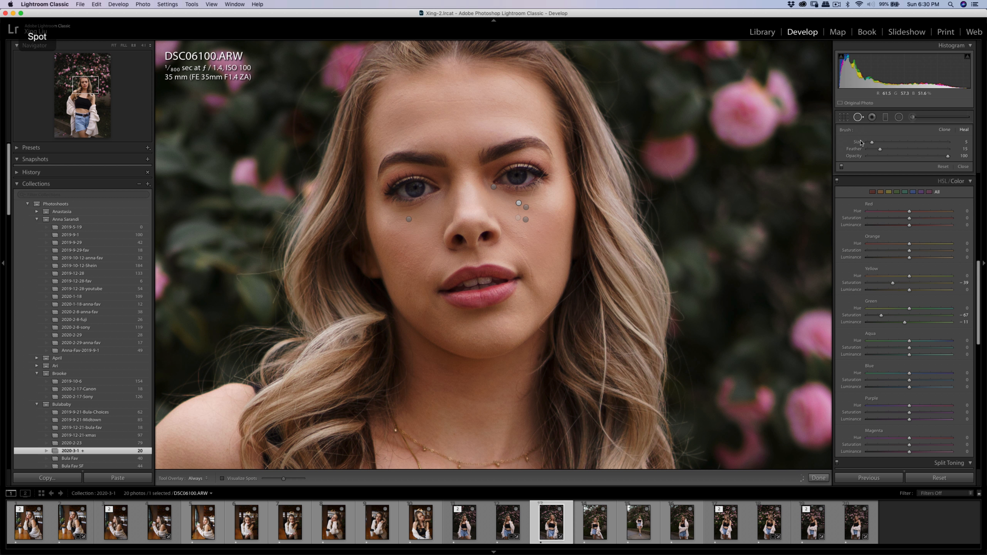
key(q)
Adjust the shadows on the woman's face with large Adjustment Brush masks using the Shadows effect, fine-tuning the amount.
click(913, 117)
click(894, 142)
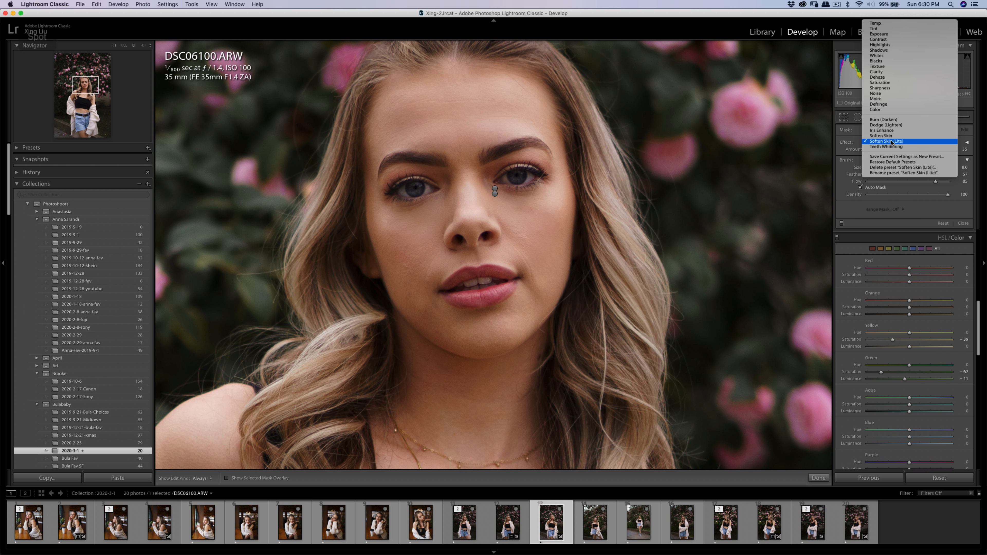
click(894, 57)
scroll(481, 213, up, 5)
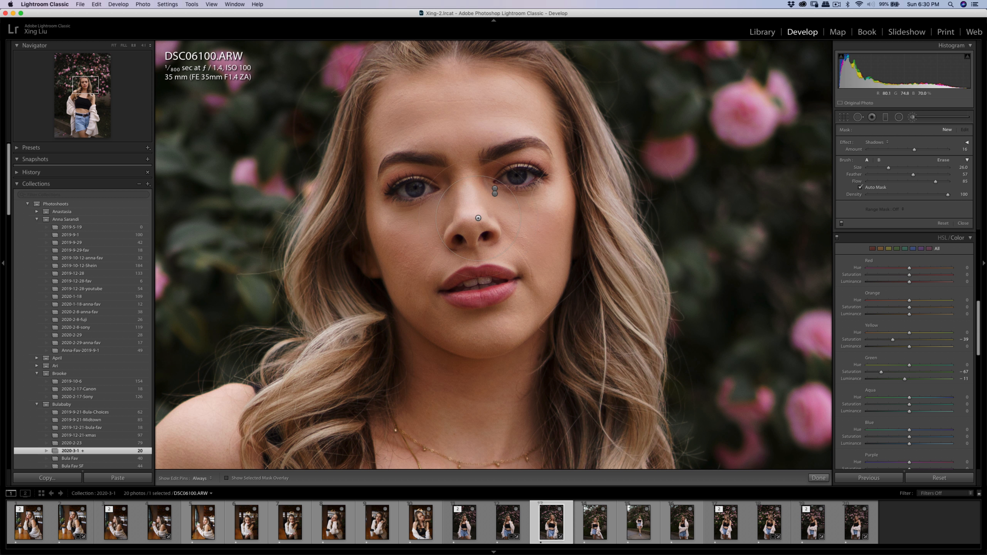
click(919, 149)
drag(919, 152, 916, 151)
scroll(502, 208, up, 2)
key(h)
key(h)
click(950, 131)
drag(912, 150, 911, 150)
key(h)
key(q)
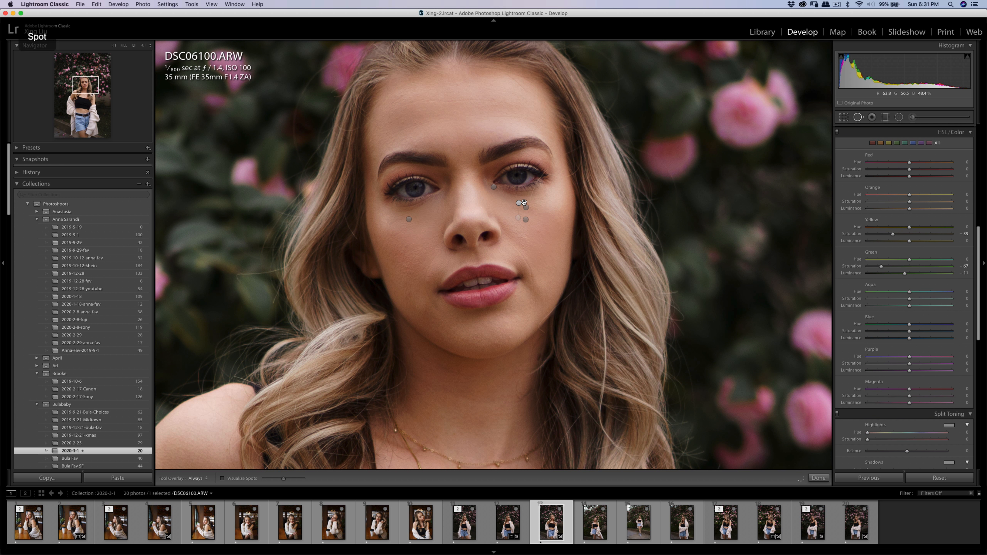
key(q)
click(583, 216)
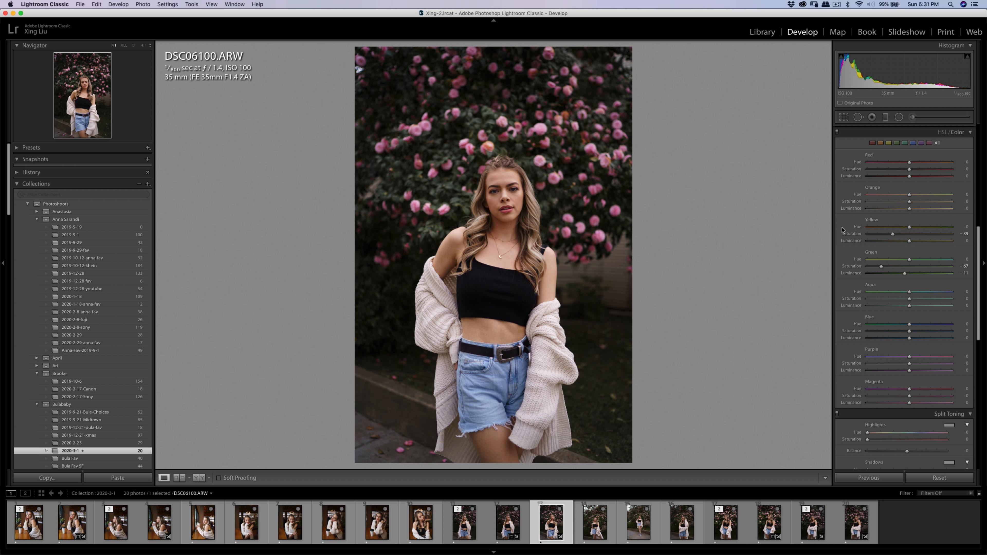
Open a copy of DSC06100 in Imagenomic Portraiture 3.
scroll(916, 278, up, 10)
scroll(916, 278, up, 2)
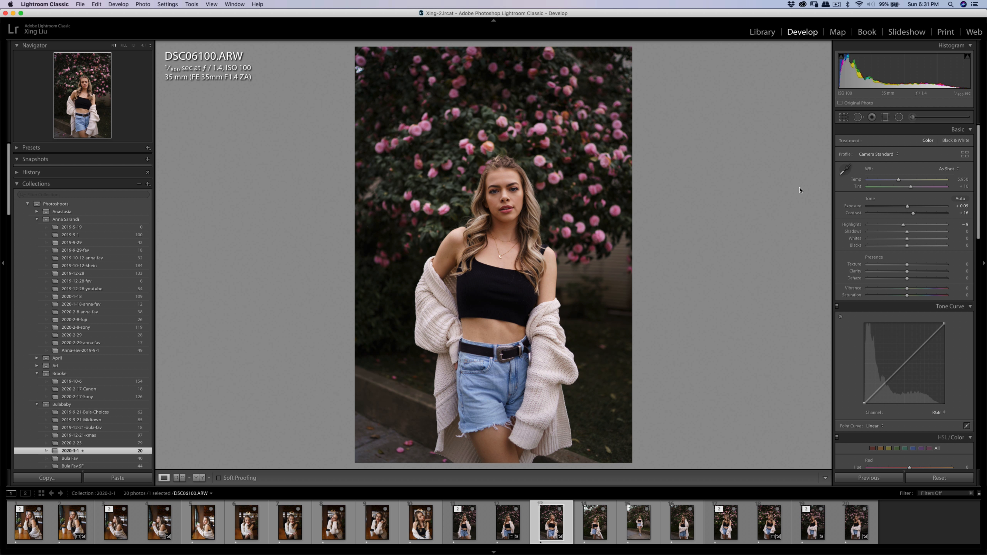
right_click(504, 234)
mouse_move(551, 301)
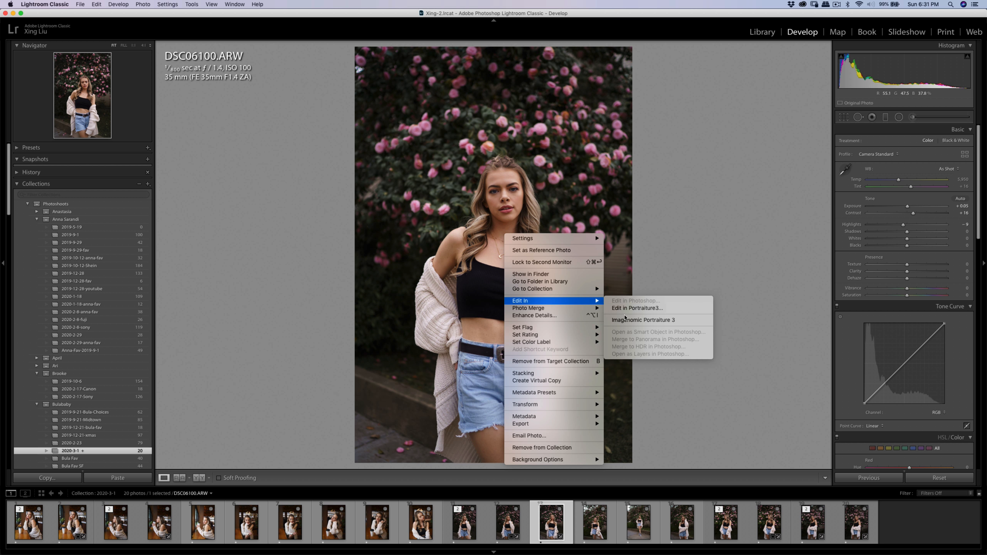
click(626, 319)
click(670, 259)
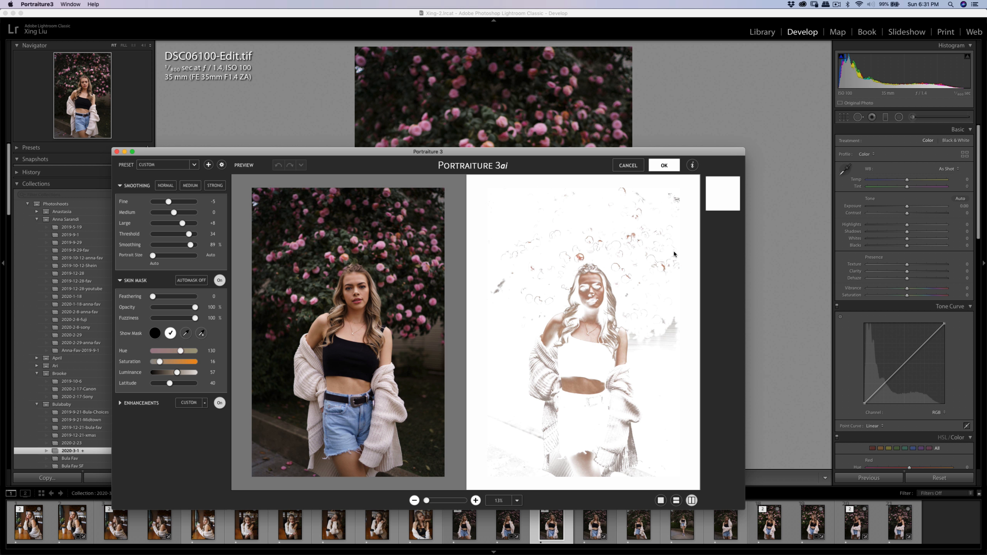
Sample the woman's facial skin tone for the Portraiture skin mask and apply the smoothing to the DSC06100 copy.
click(201, 333)
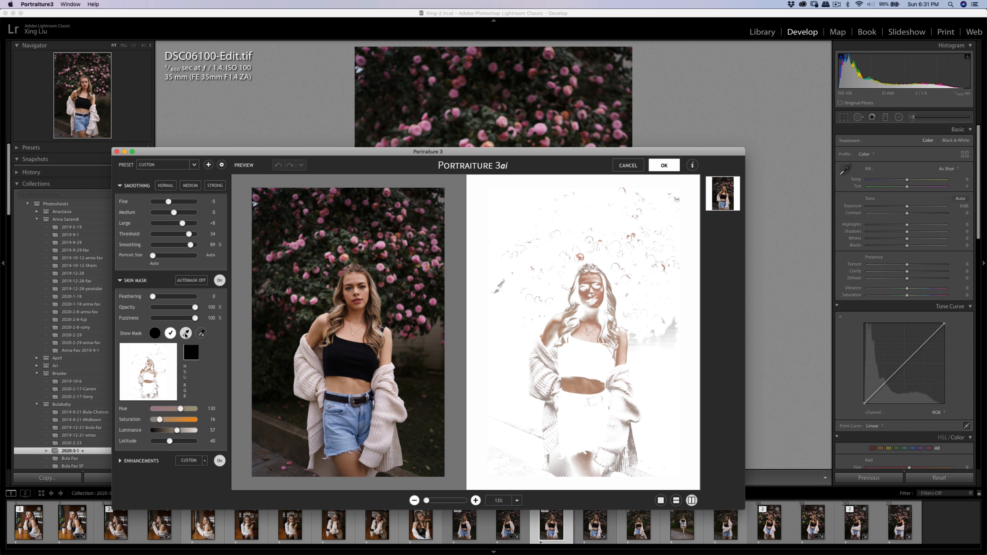
click(364, 277)
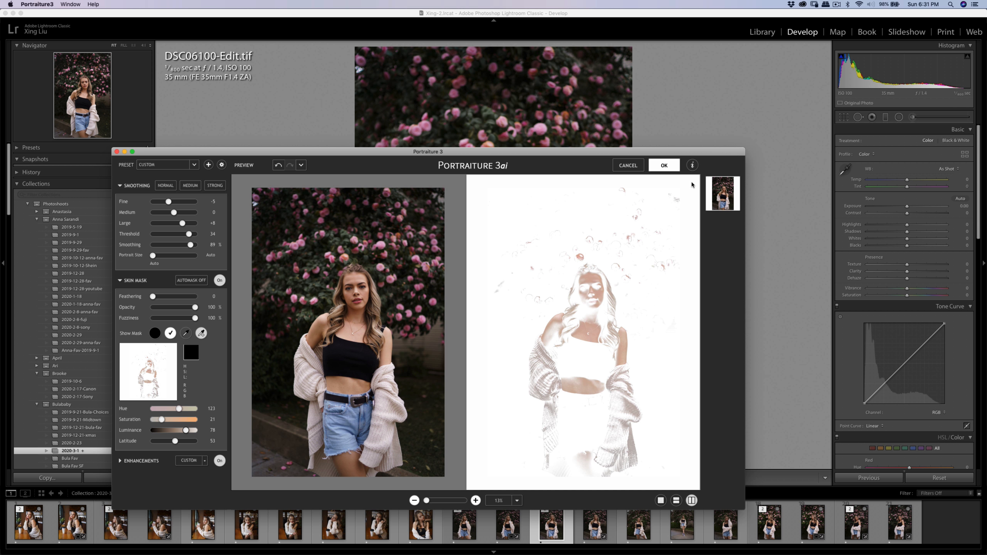
click(661, 168)
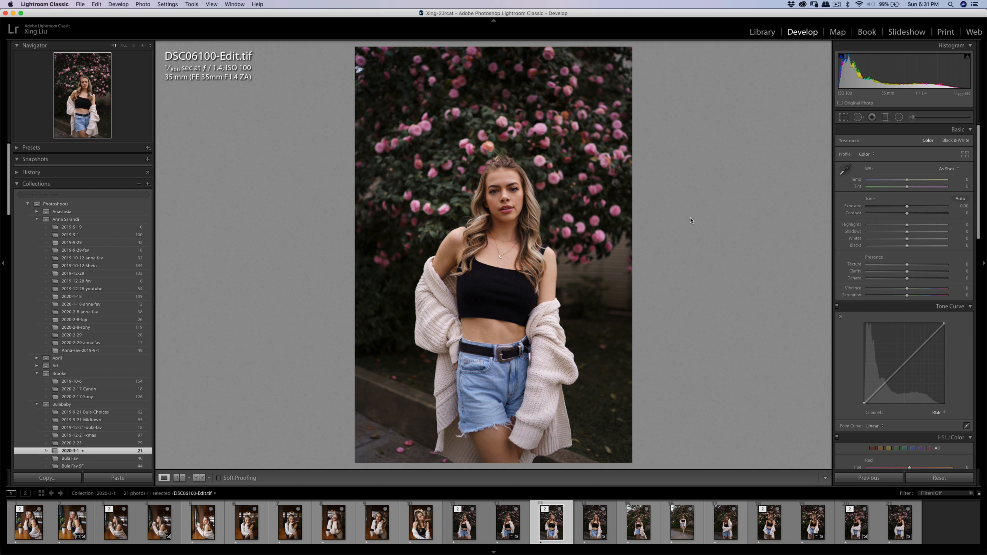
Export DSC06100-Edit.tif with the existing export settings.
key(super+shift+e)
click(634, 303)
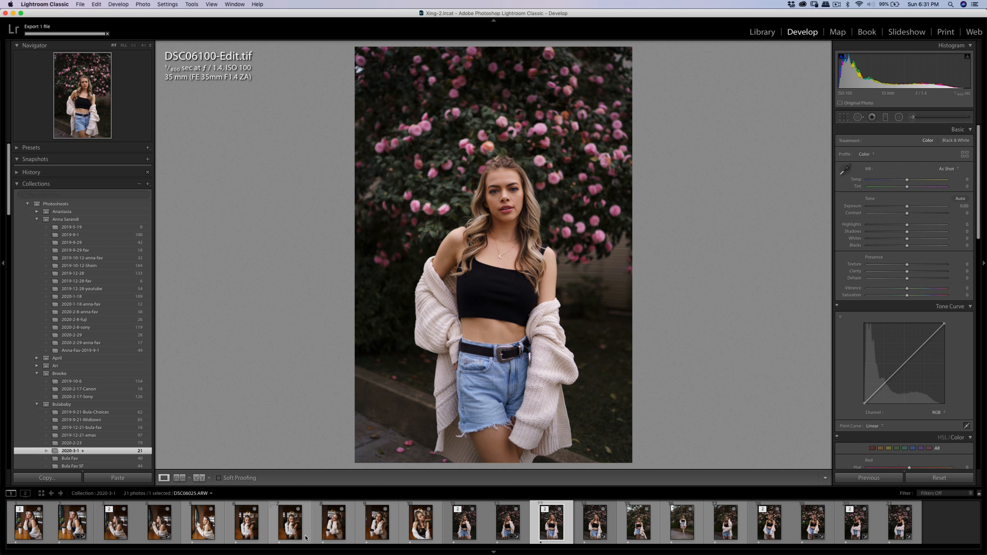
Open DSC06042.ARW for cropping, straighten it to about −0.80 degrees and tighten the crop slightly.
click(328, 527)
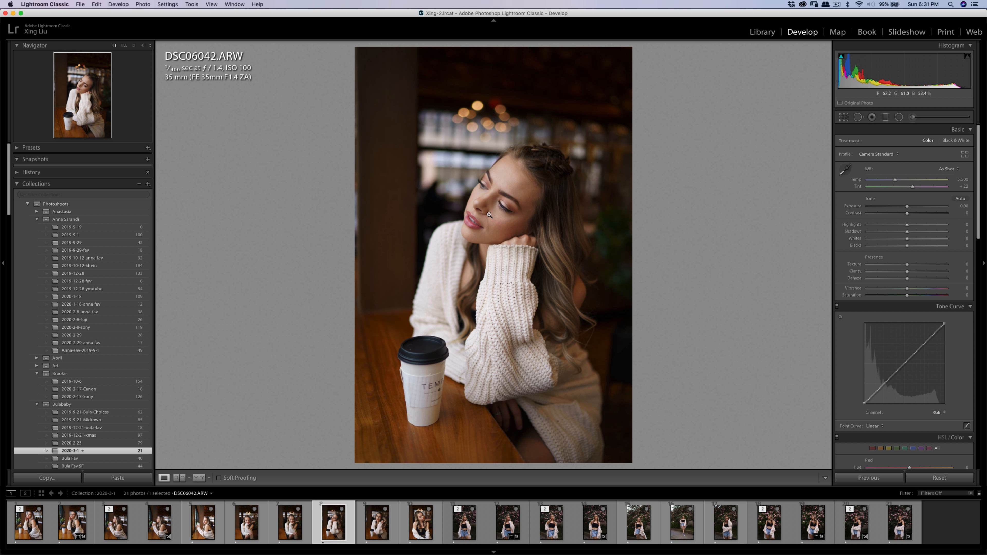
click(843, 118)
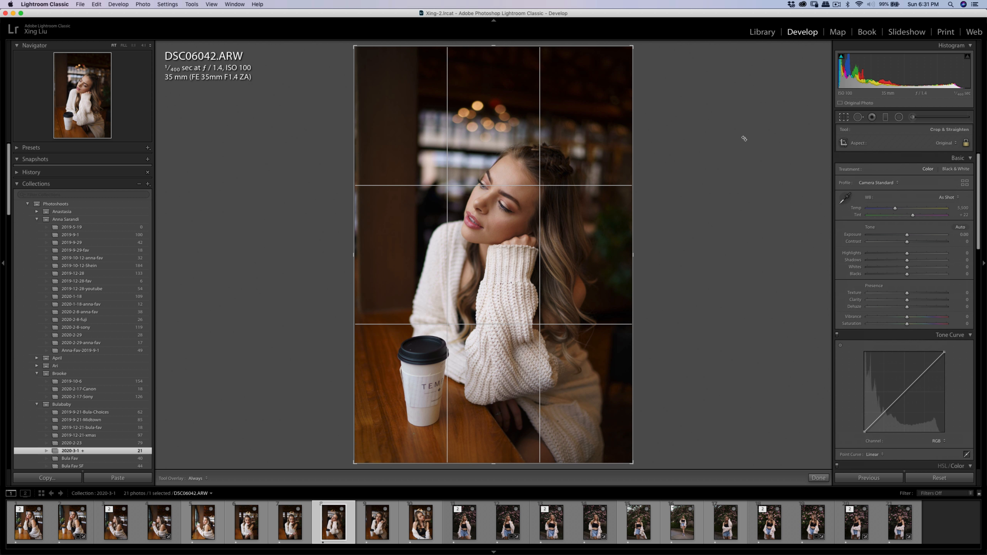
drag(746, 138, 731, 131)
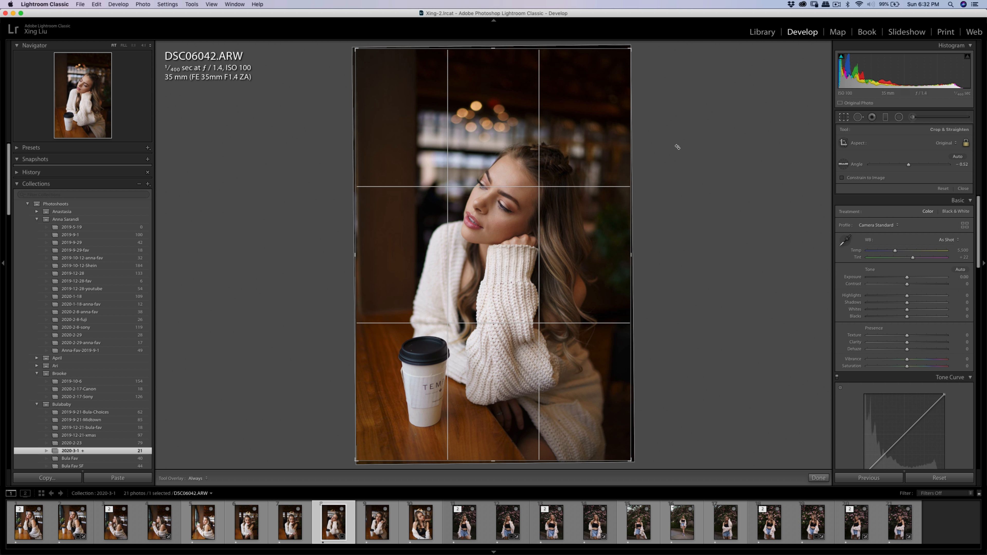
drag(676, 148, 676, 150)
drag(665, 109, 665, 110)
drag(631, 48, 609, 75)
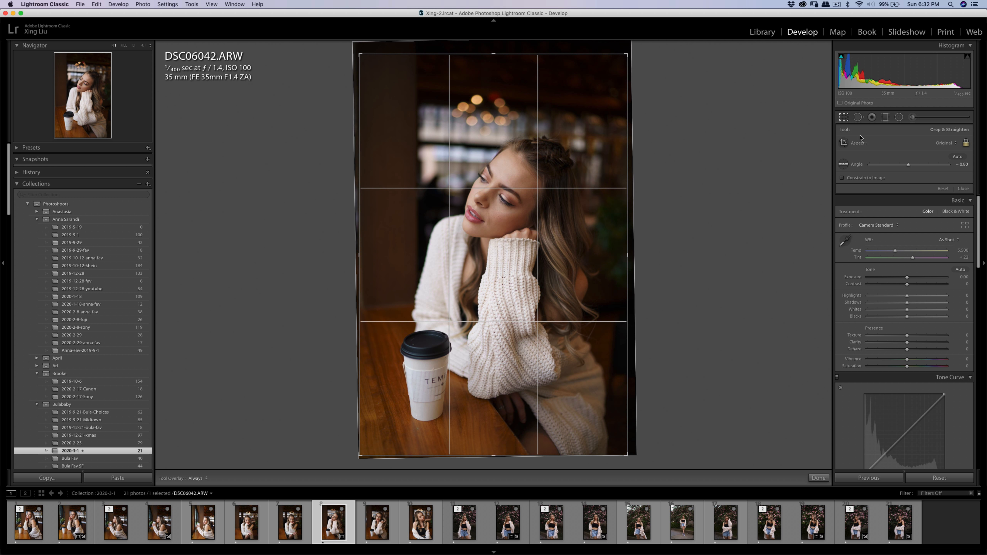
Crop the photo to the 4 x 5 / 8 x 10 aspect, reframe the woman and cup, and refine the rotation to about −1 degree.
click(947, 144)
click(947, 163)
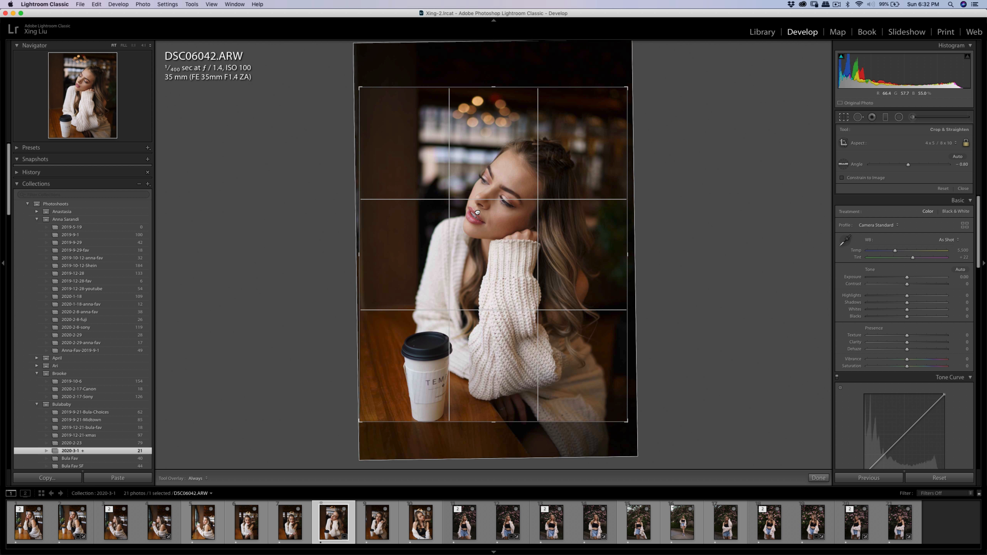
drag(478, 212, 477, 205)
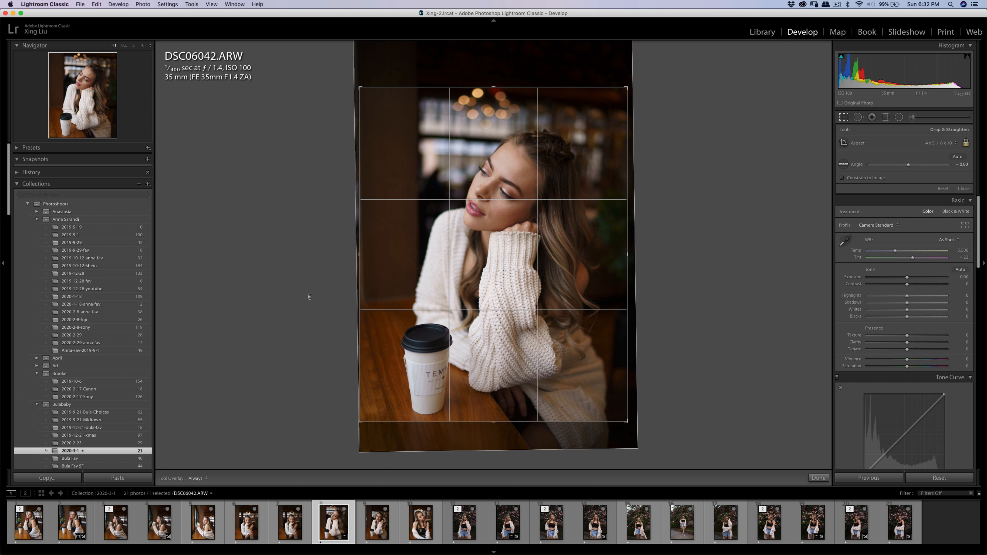
drag(357, 422, 358, 421)
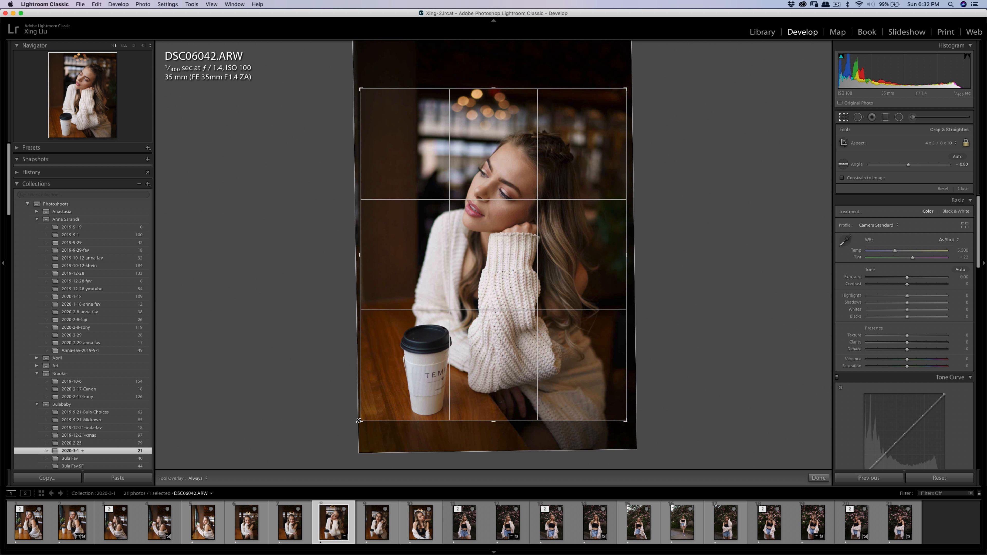
drag(404, 338, 406, 336)
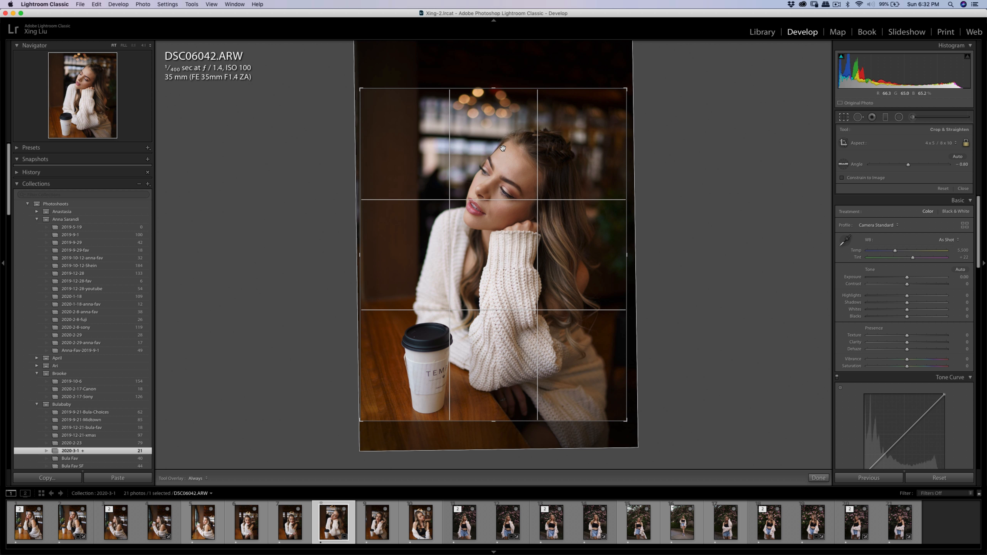
click(650, 140)
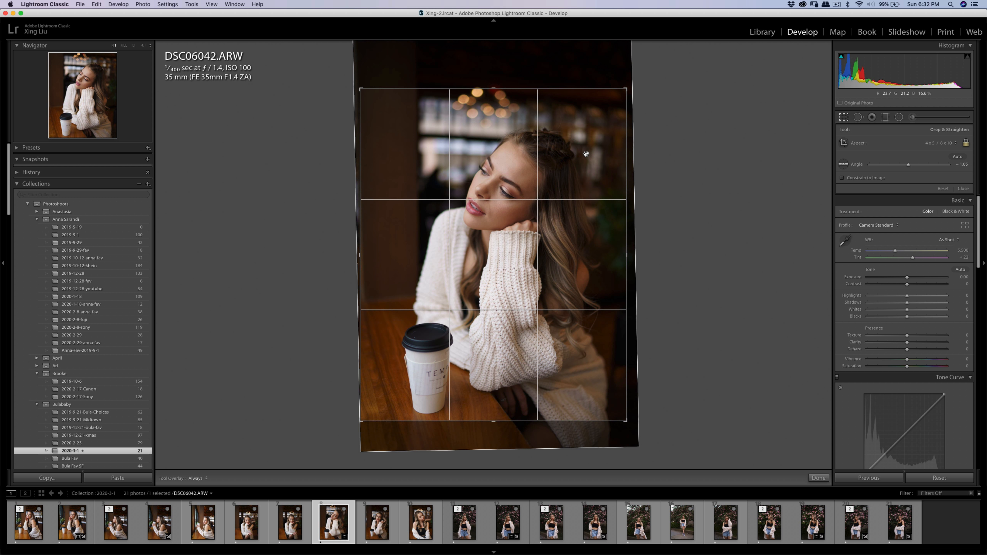
key(Return)
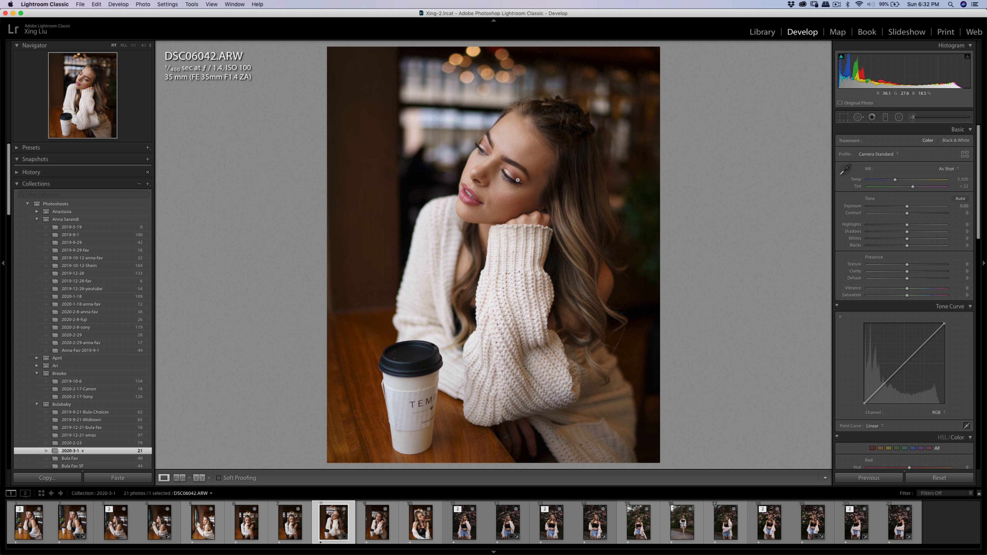
Examine the woman's face up close for skin blemishes and shadows that need retouching.
click(518, 180)
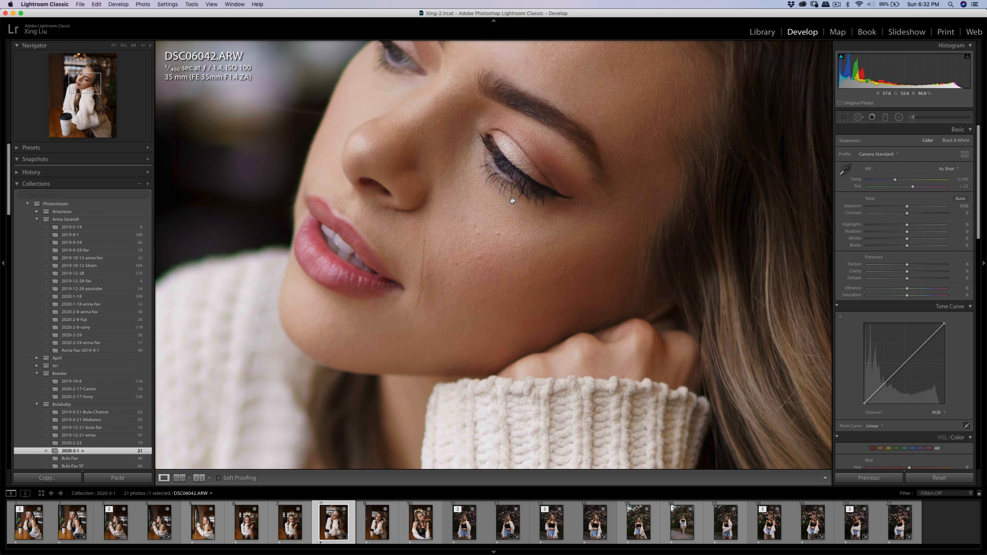
click(511, 150)
click(513, 179)
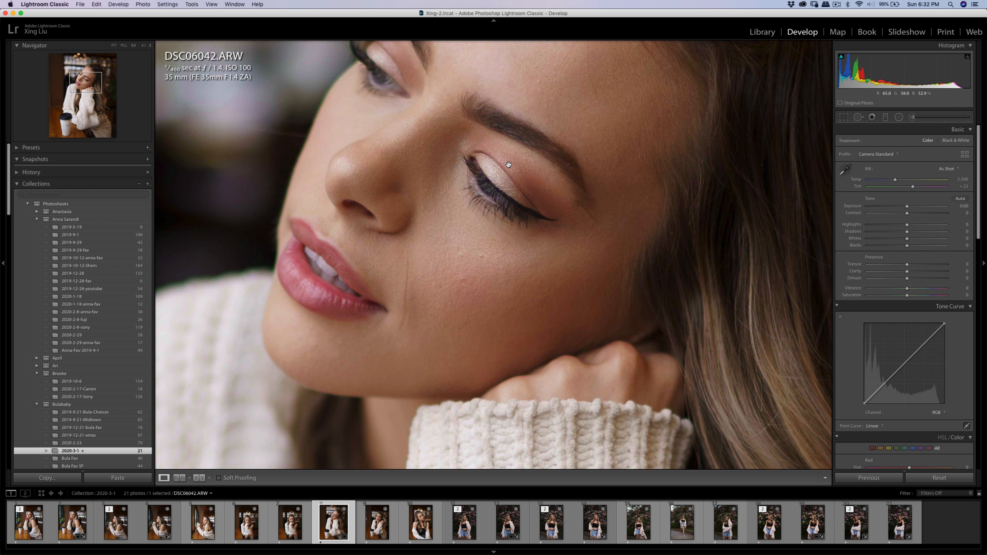
key(q)
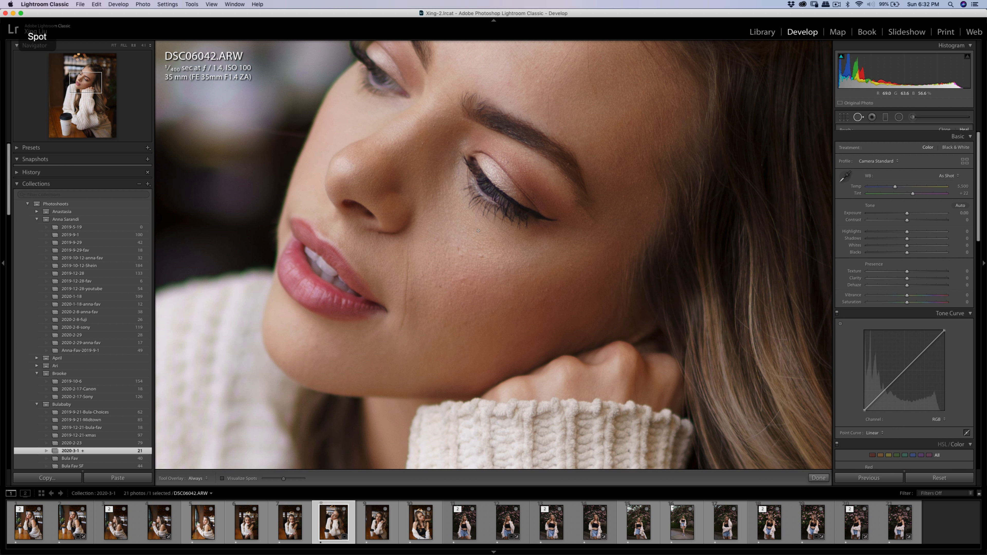
key(k)
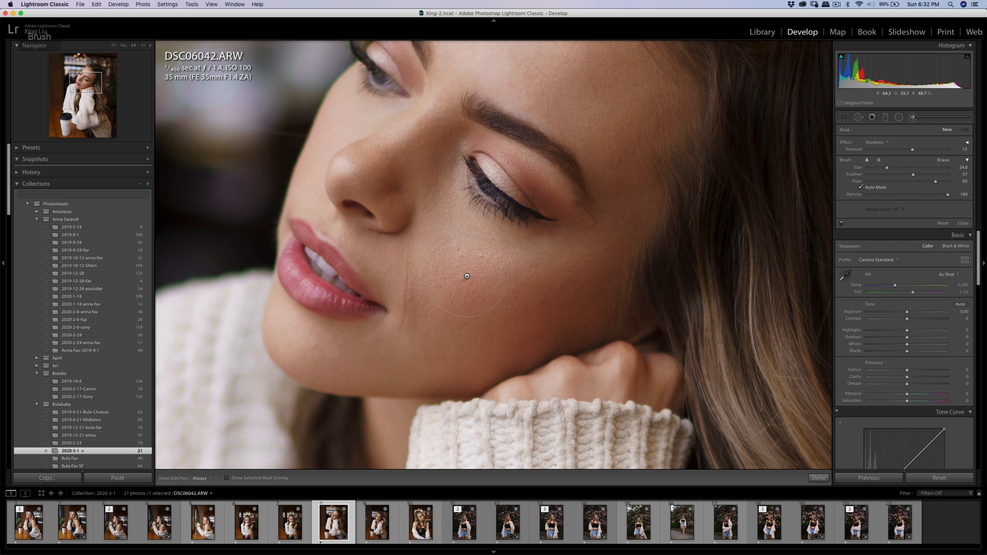
key(h)
key(q)
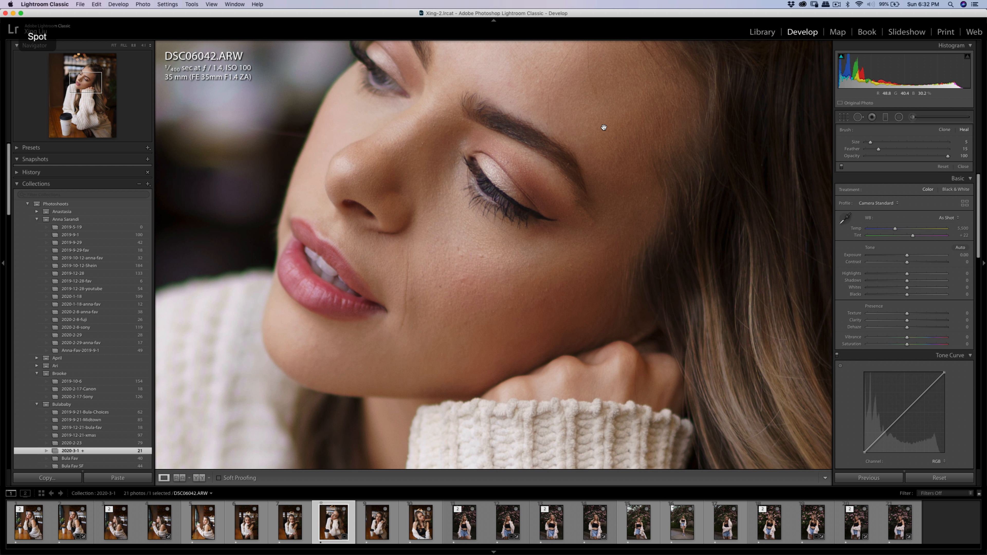
key(q)
click(603, 127)
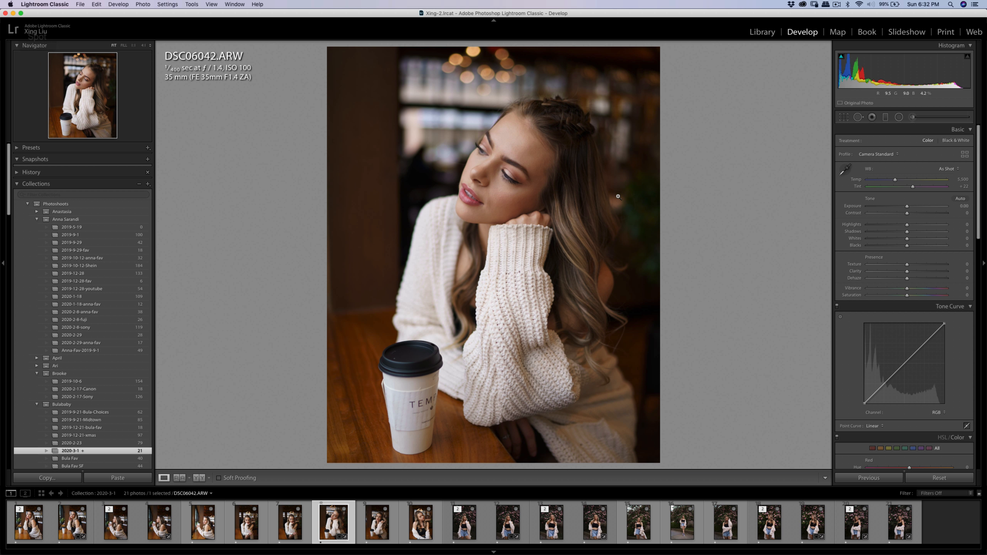
Add a small Adjustment Brush mask on the cheek below the woman's eye with Shadows at 12 and brush size 3.
key(k)
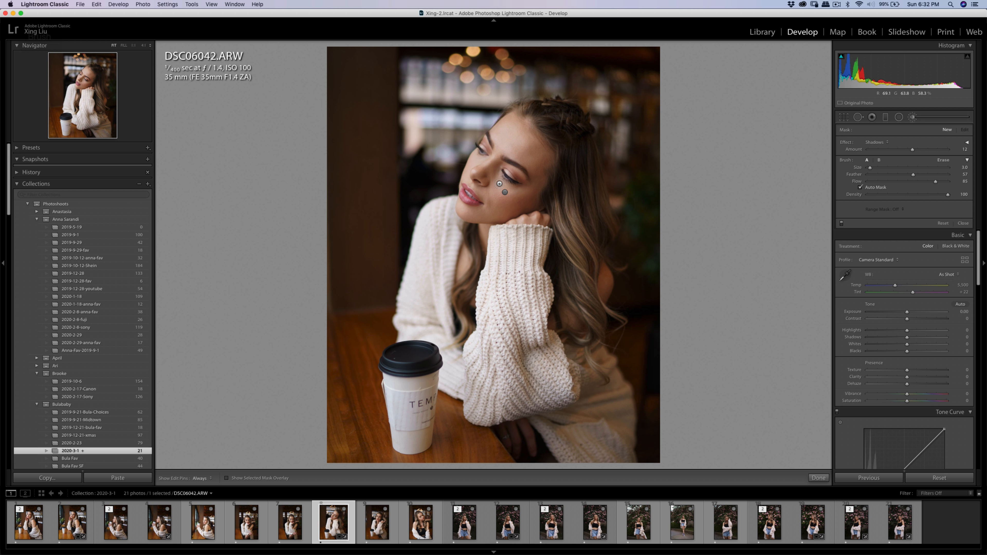
key(h)
key(h)
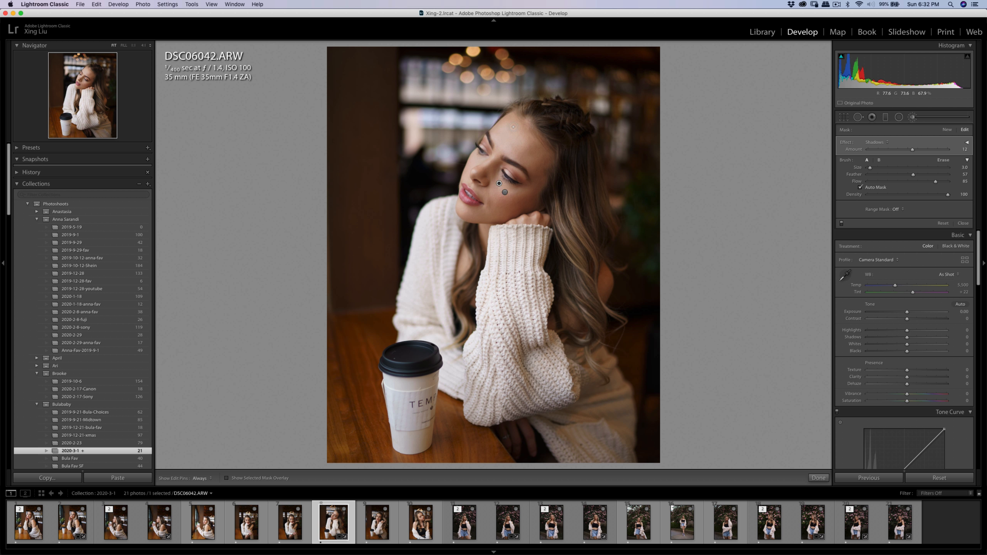
key(h)
key(k)
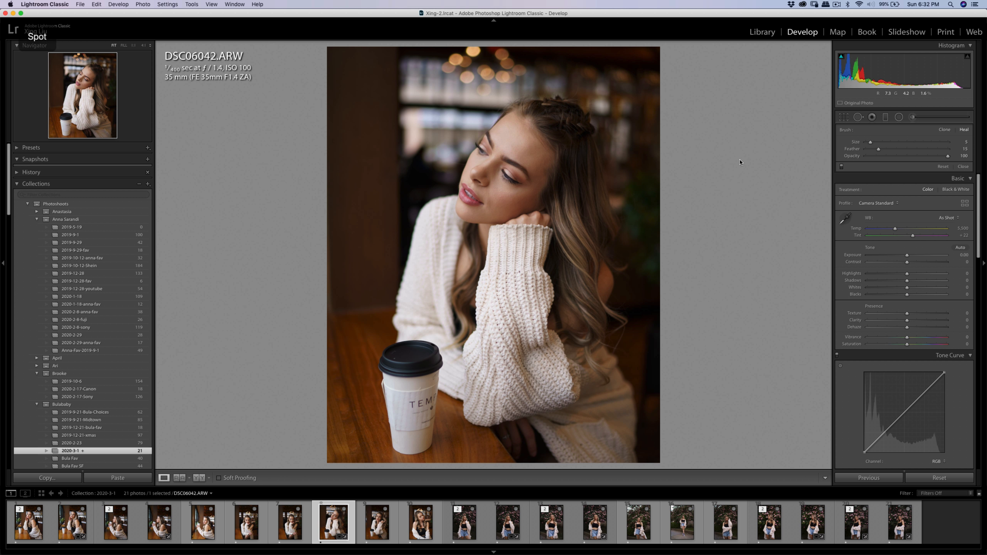
Adjust the basic tone of DSC06042.ARW to Exposure −0.05, Contrast +20 and Highlights −7.
drag(910, 218, 902, 225)
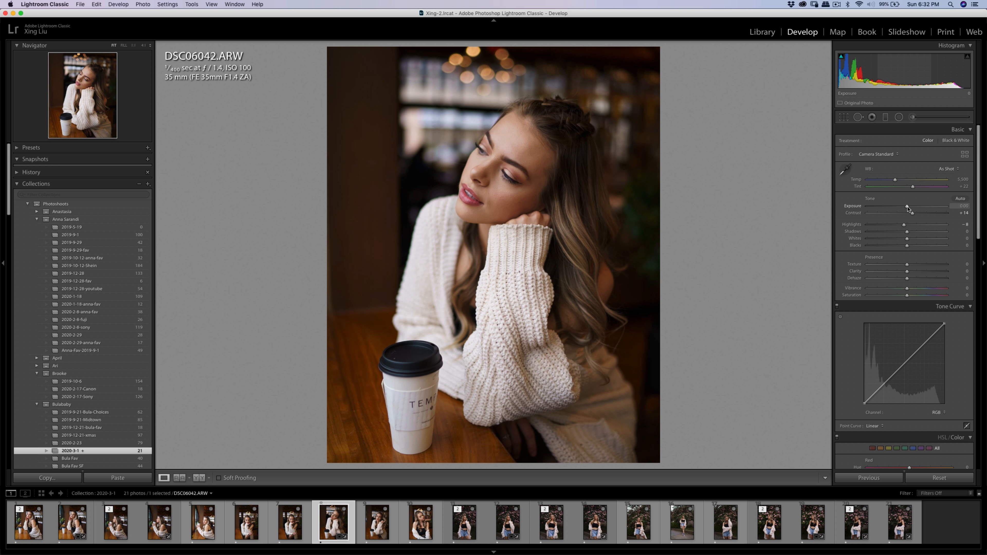
drag(912, 213, 906, 208)
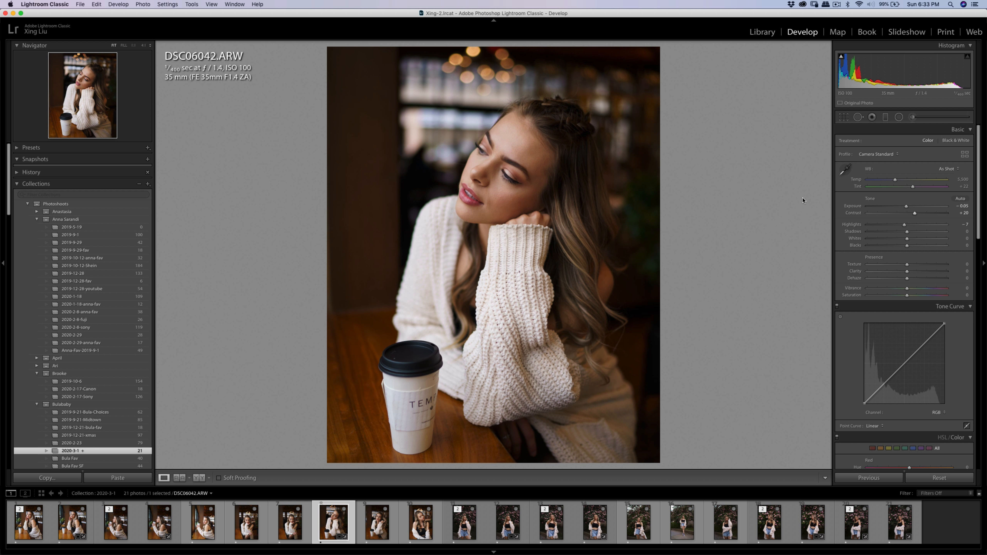
Open a copy of DSC06042 with Lightroom adjustments in Portraiture 3 and smooth the skin using a mask sampled from the woman's face.
right_click(559, 211)
mouse_move(607, 279)
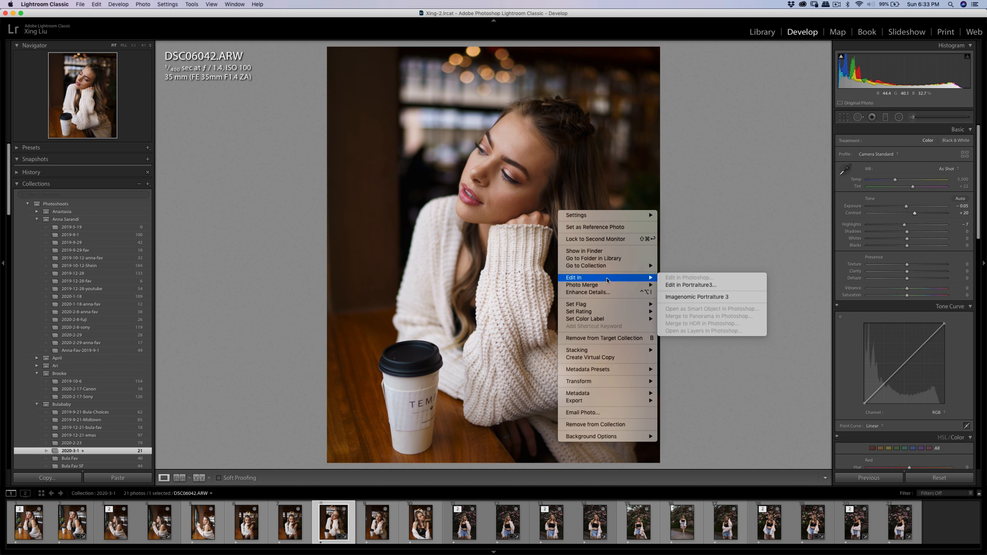
click(690, 285)
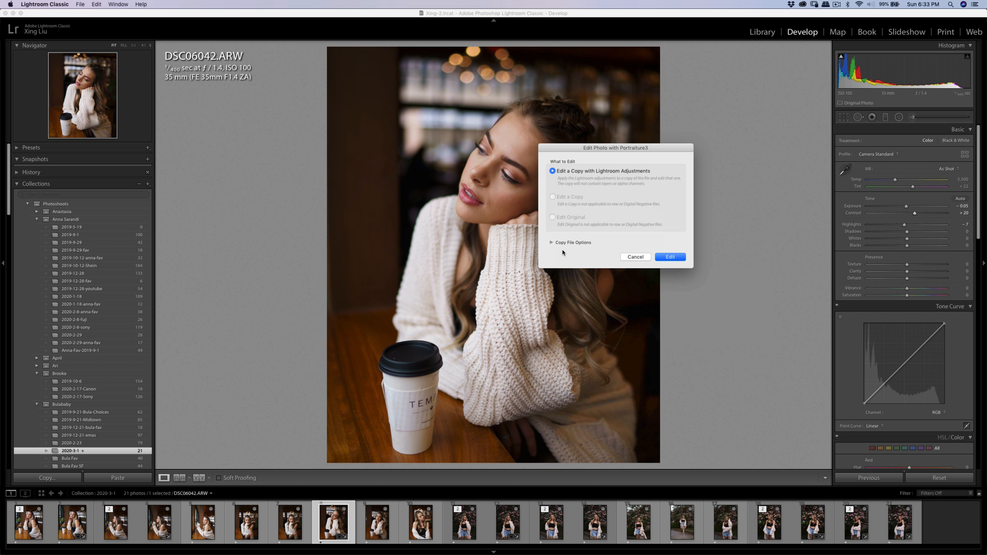
click(676, 258)
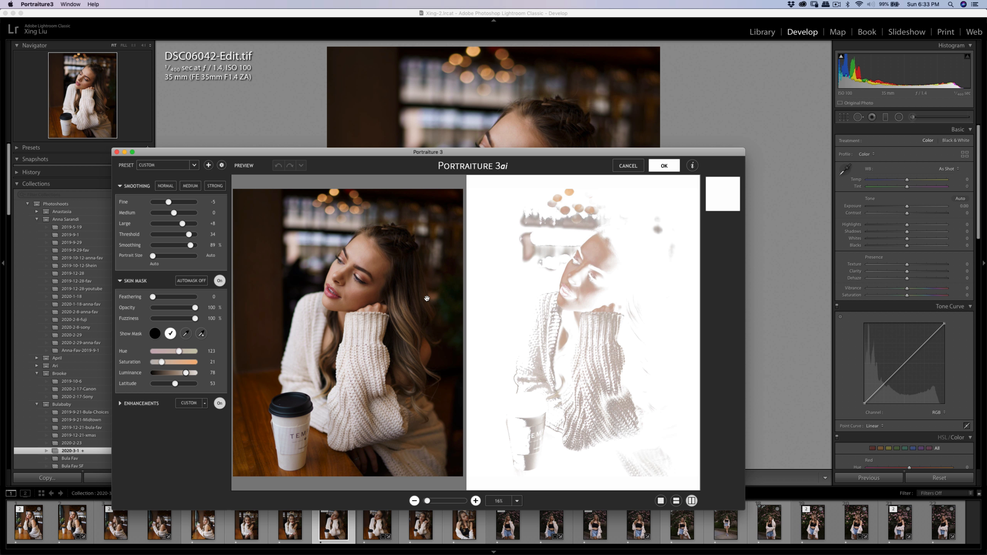
click(186, 334)
click(361, 255)
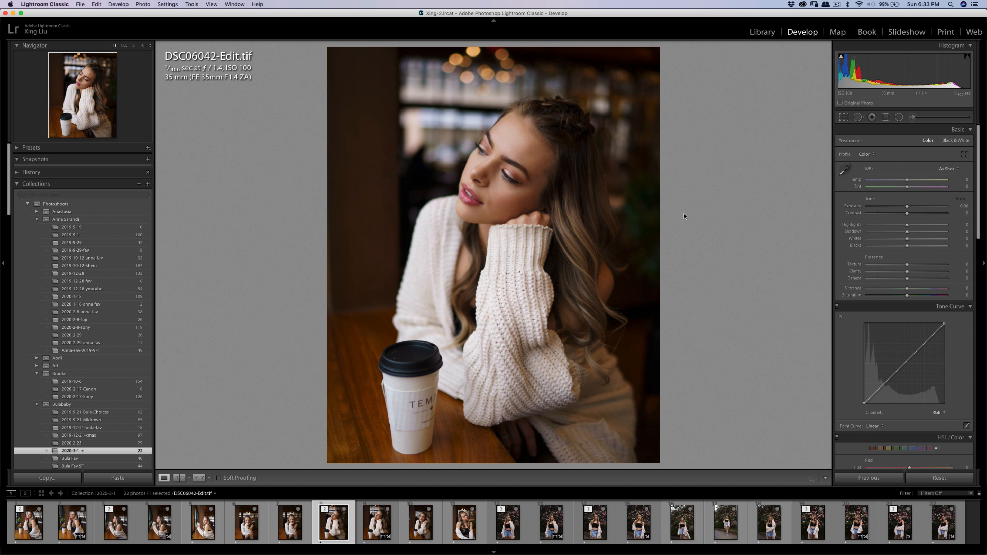
Export DSC06042-Edit.tif with the existing export settings.
key(super+shift+e)
click(634, 301)
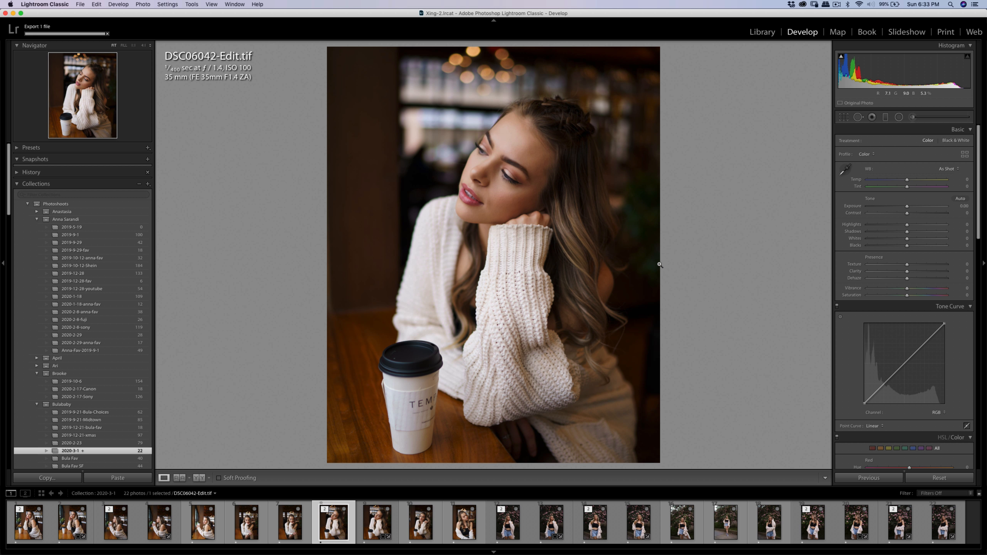
Heal the small blemishes on the woman's cheek in DSC06042-Edit.tif with the Spot Removal tool, redoing a misplaced spot.
click(507, 202)
drag(504, 201, 486, 217)
key(q)
key(q)
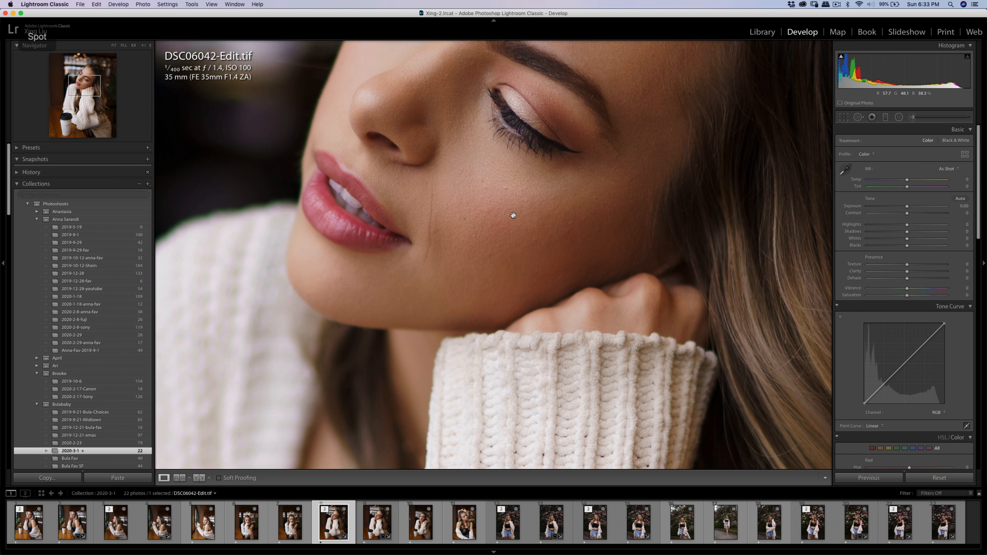
key(q)
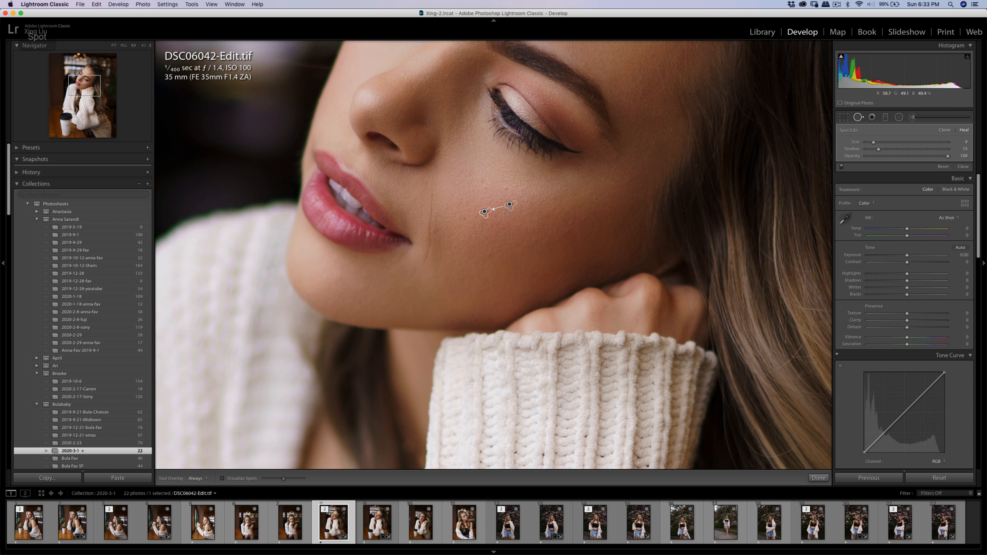
drag(513, 207, 504, 212)
key(cmd+z)
click(484, 212)
drag(508, 206, 499, 211)
key(q)
click(513, 214)
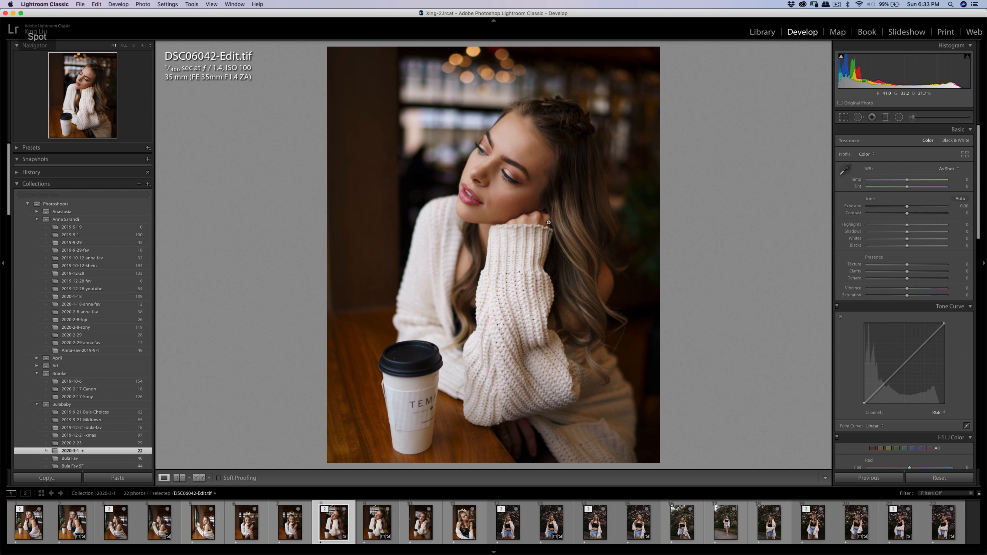
Export the healed DSC06042-Edit.tif again to the Xing Dropbox folder with the same export settings.
key(super+shift+e)
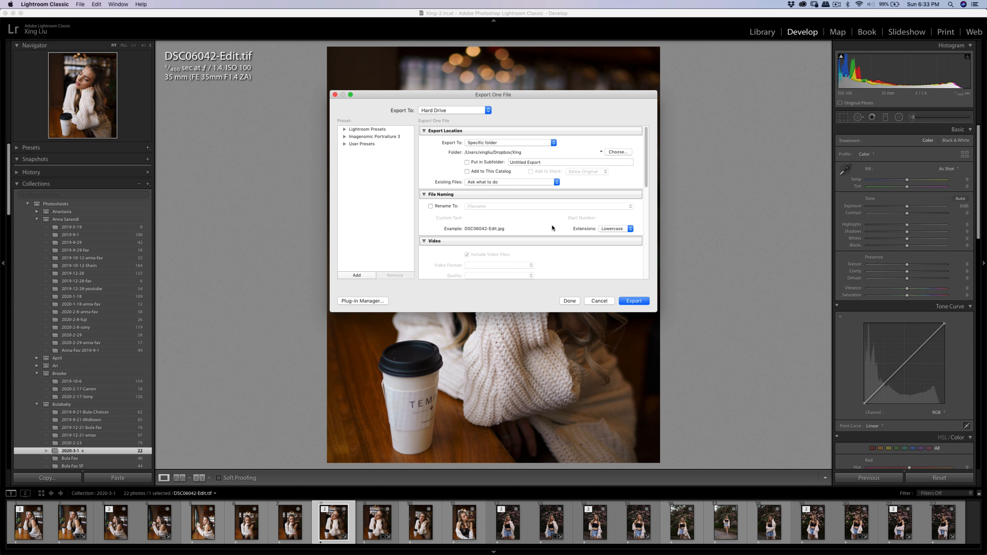
click(616, 302)
click(487, 248)
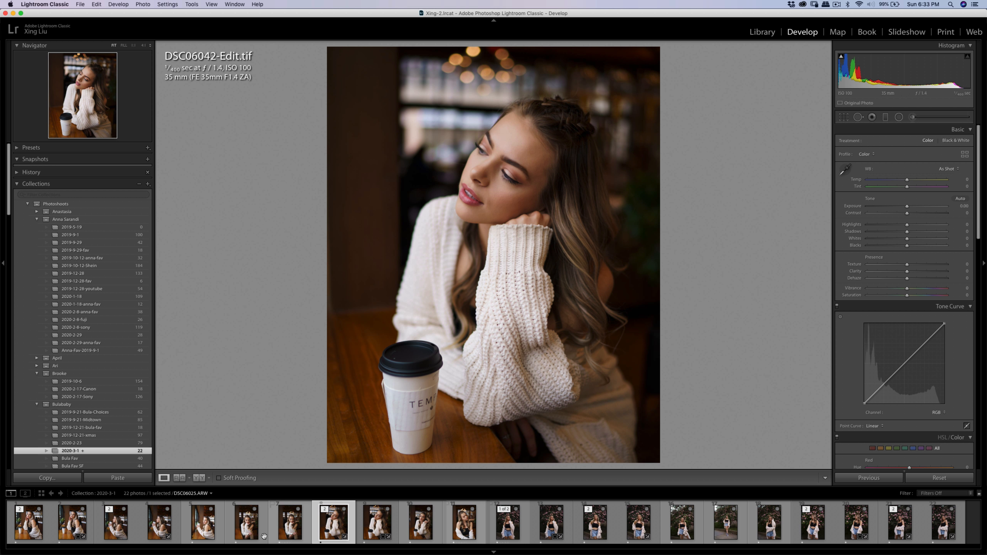
Open DSC06000.ARW and set its exposure to −0.70.
click(196, 532)
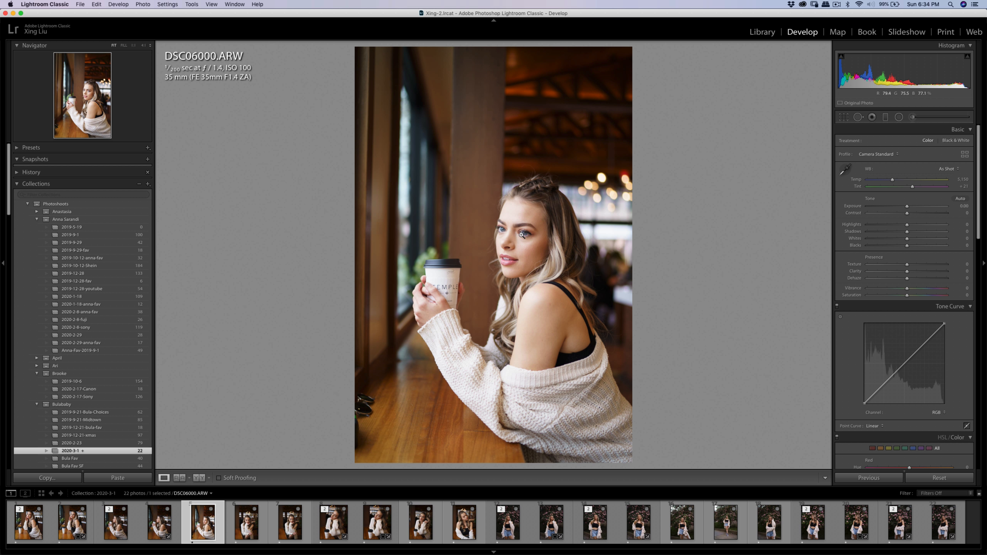
drag(907, 209, 902, 210)
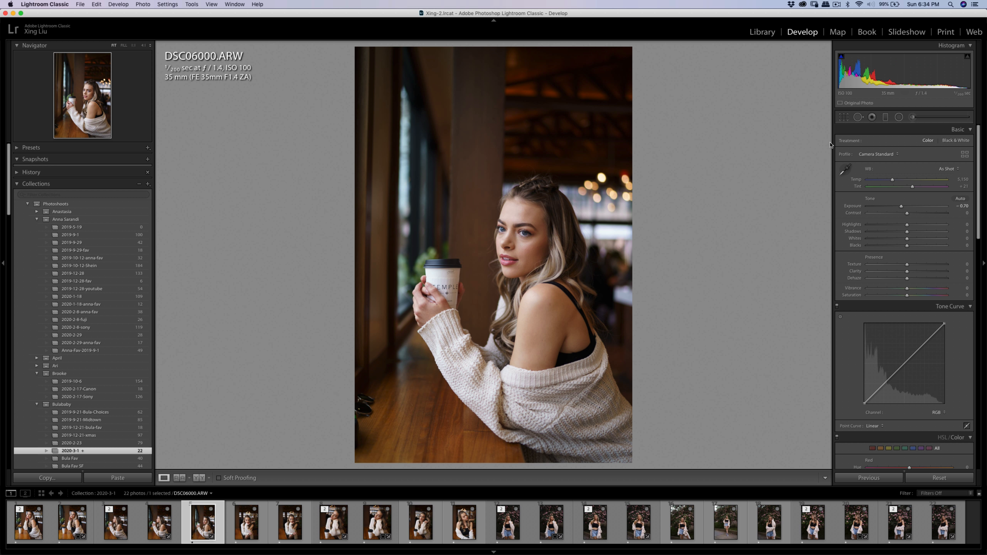
Start cropping DSC06000.ARW with the aspect ratio set to 4 x 5 / 8 x 10.
click(843, 118)
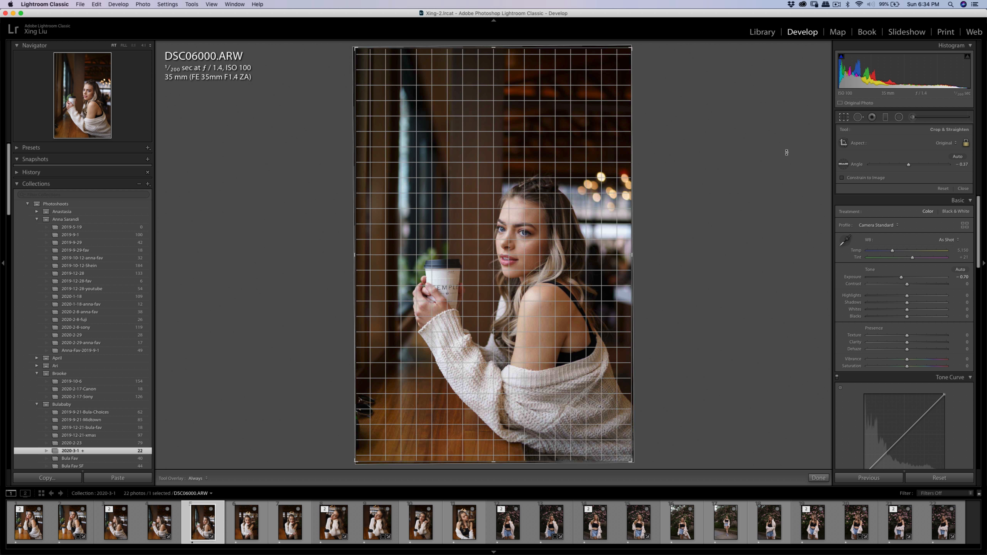
click(948, 142)
click(932, 166)
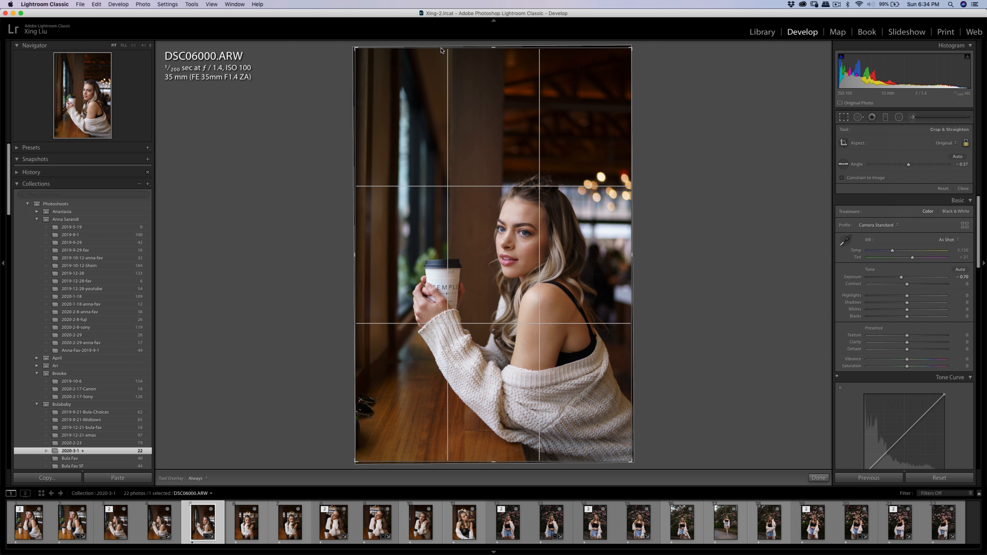
drag(352, 87, 350, 89)
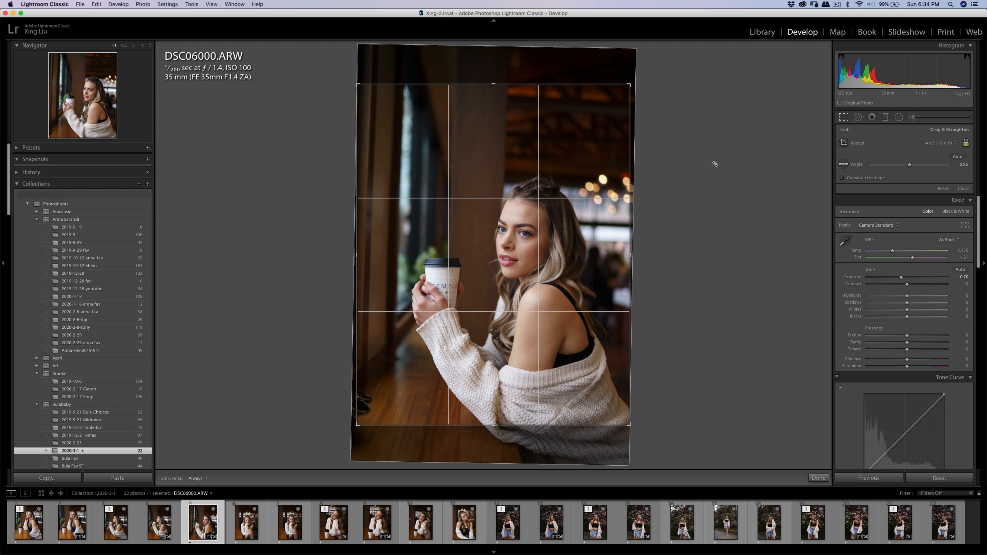
Straighten the crop to about −1.26 and tighten and reposition it around the woman and her coffee cup.
drag(714, 162, 712, 153)
drag(360, 89, 361, 104)
drag(632, 129, 633, 135)
drag(507, 179, 508, 176)
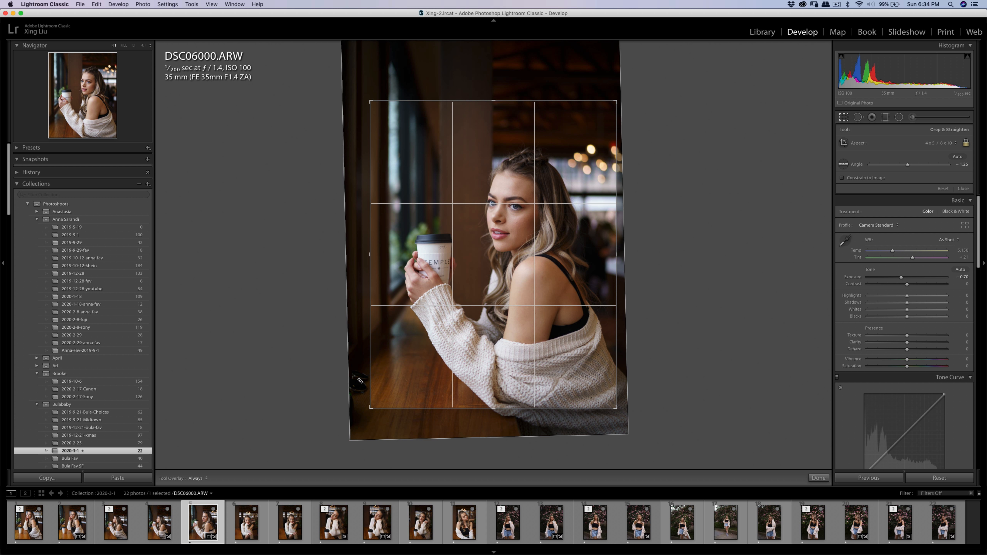
drag(549, 294, 547, 285)
key(Return)
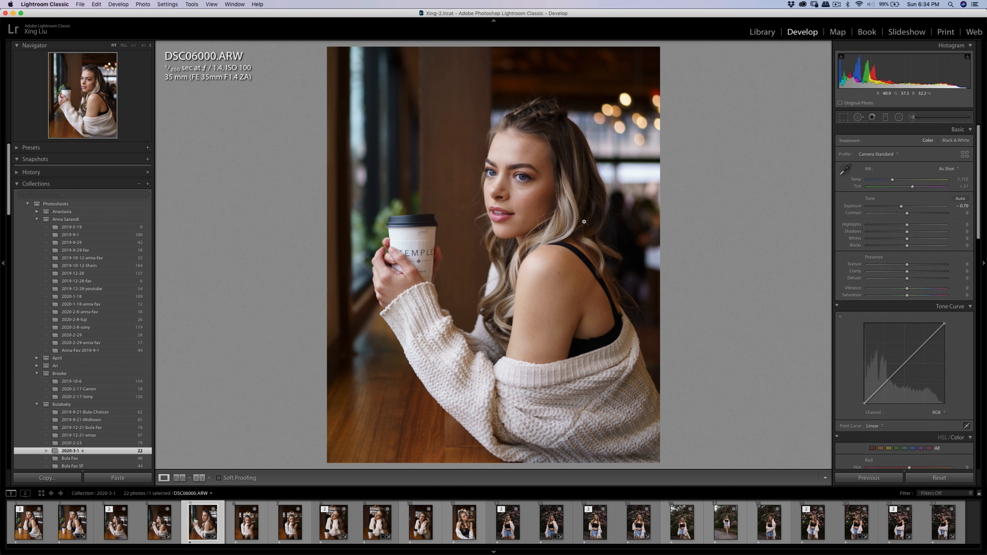
Heal the small blemishes on the woman's cheek in DSC06000.ARW with the Spot Removal tool and check her face.
click(526, 204)
key(q)
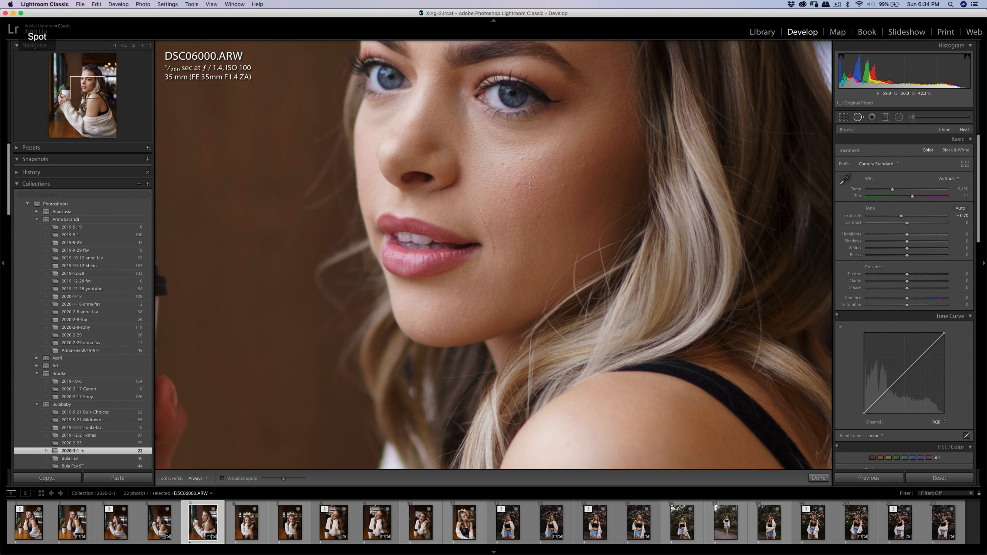
click(517, 185)
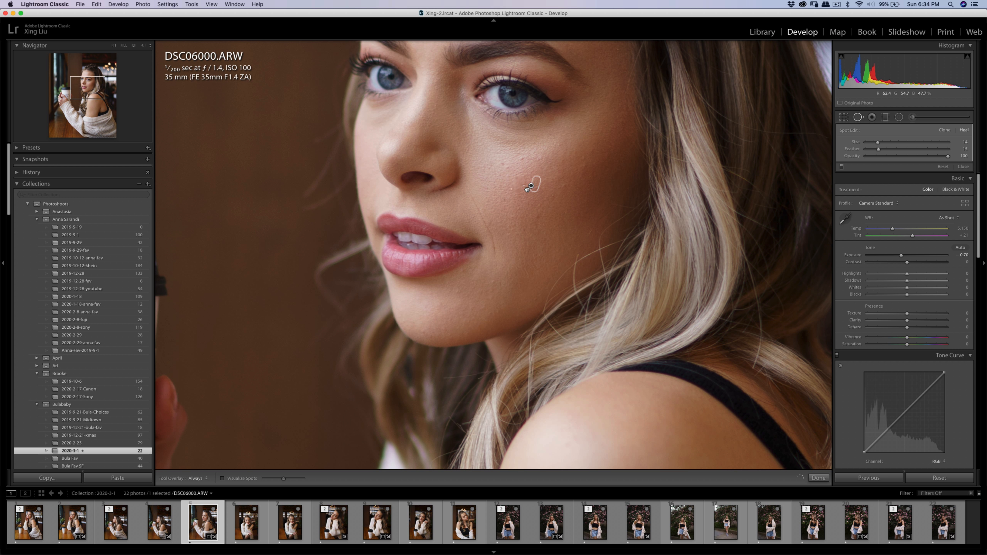
key(q)
key(q)
key(q)
drag(545, 149, 539, 251)
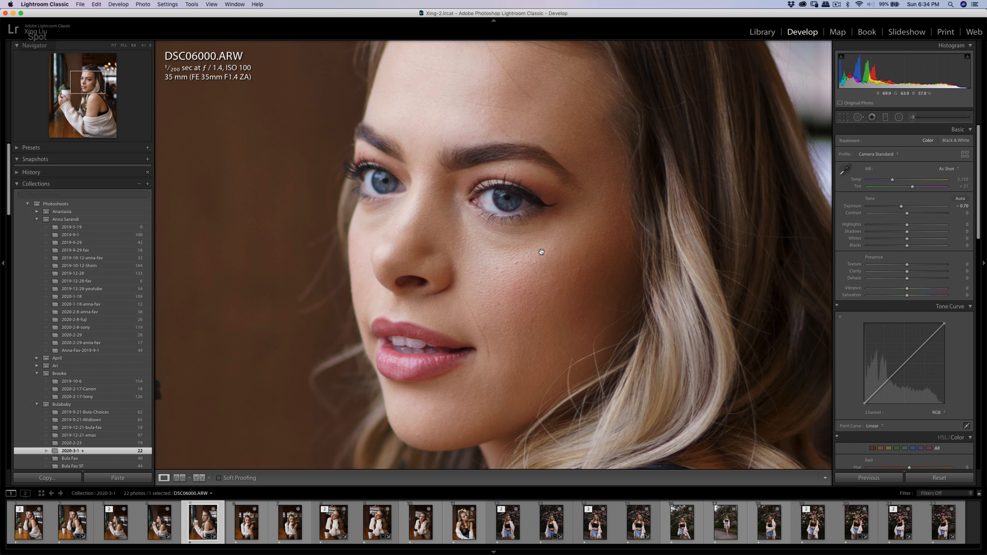
click(541, 252)
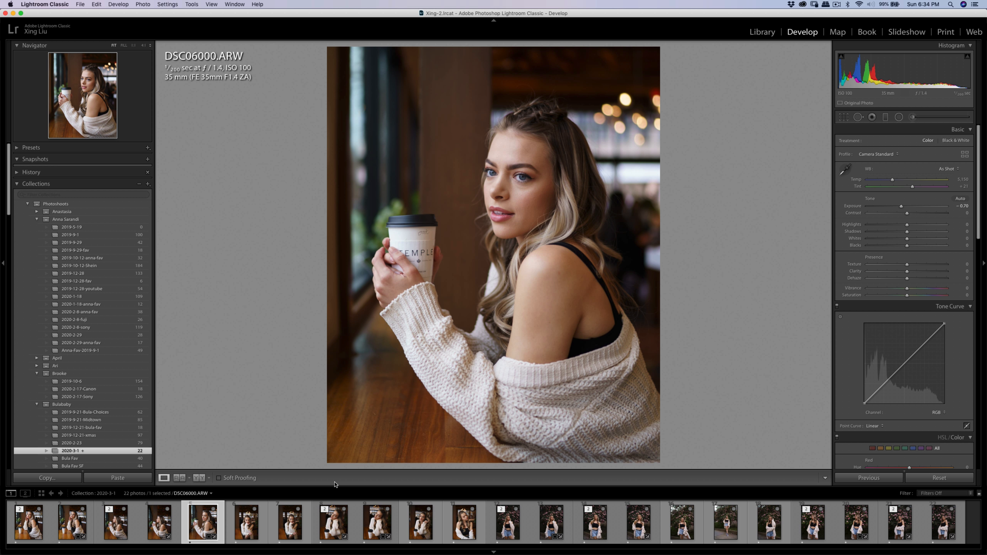
Compare the neighbouring indoor portraits and open DSC06025.ARW for editing.
click(165, 529)
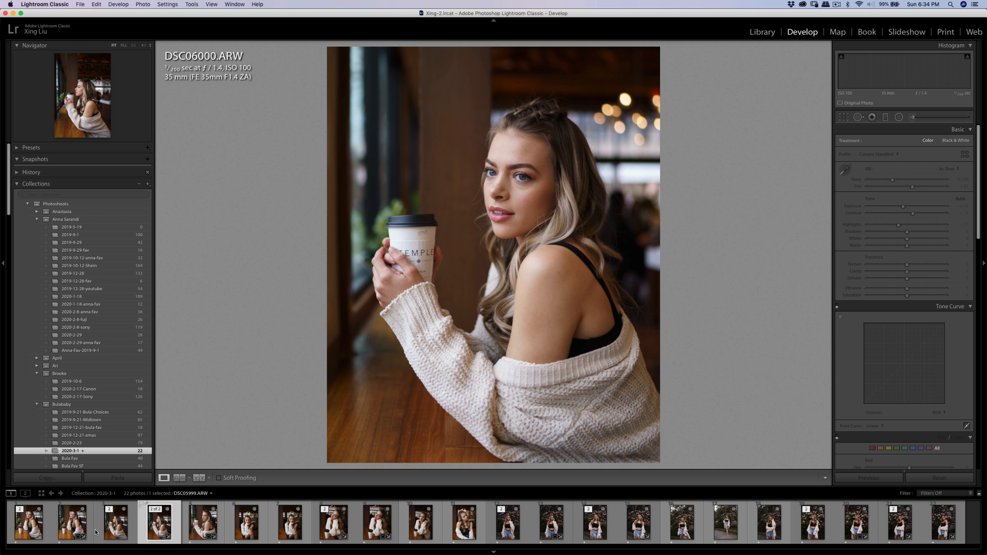
click(287, 530)
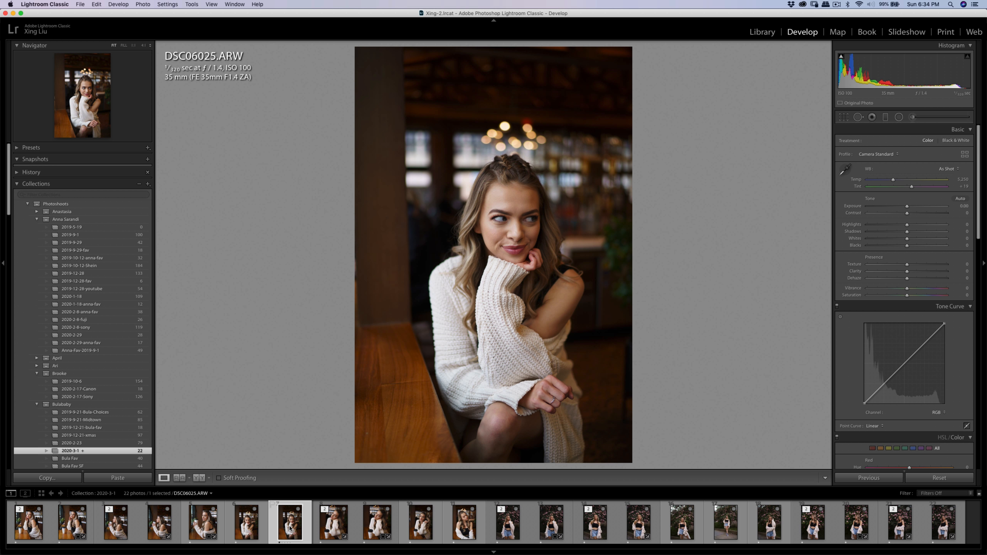
click(245, 529)
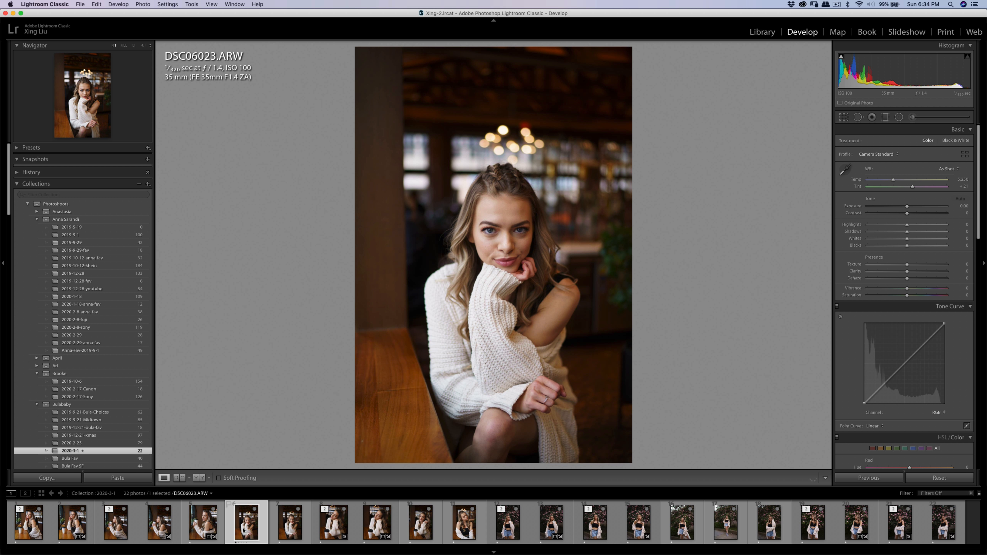
click(279, 529)
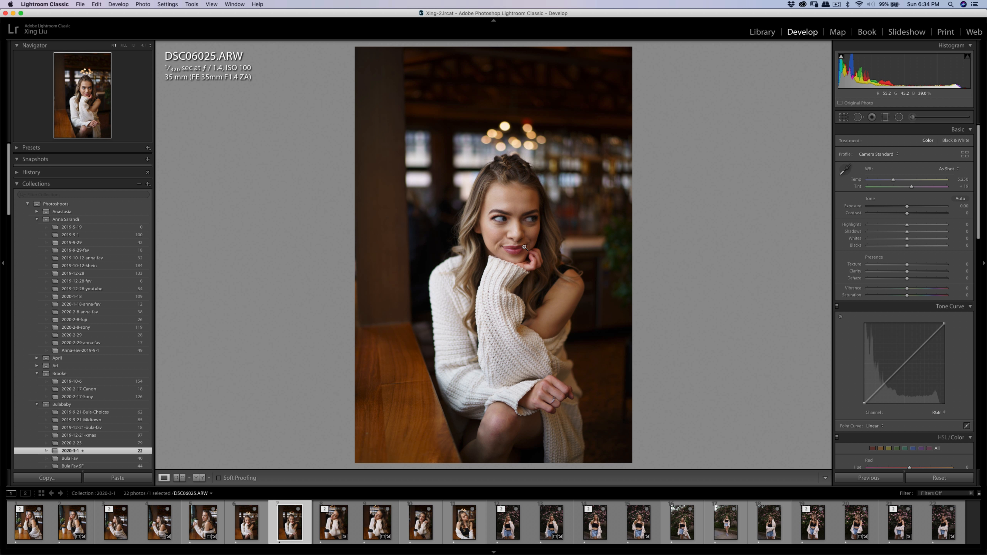
Brush the Shadows effect over the dark area under the woman's image-right eye and adjust its amount.
click(536, 226)
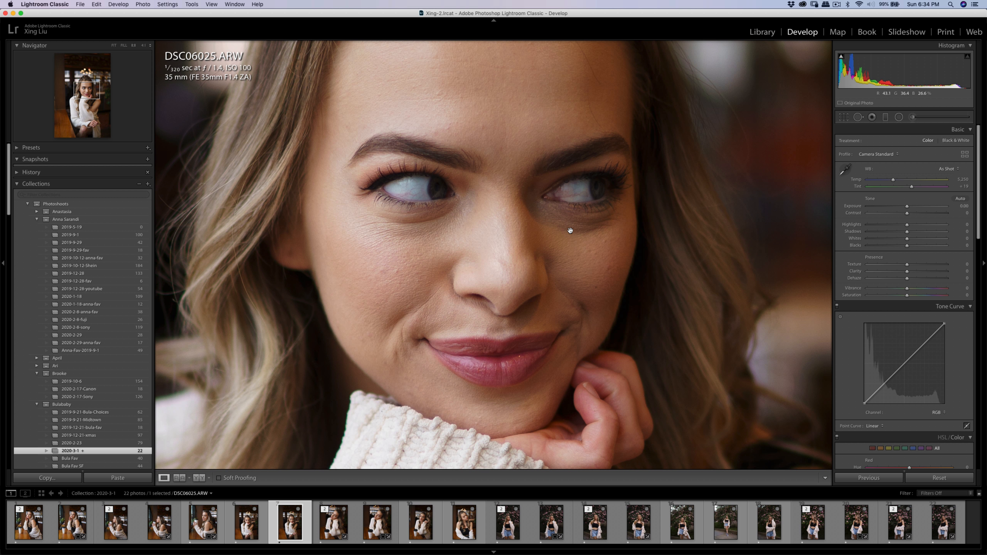
key(k)
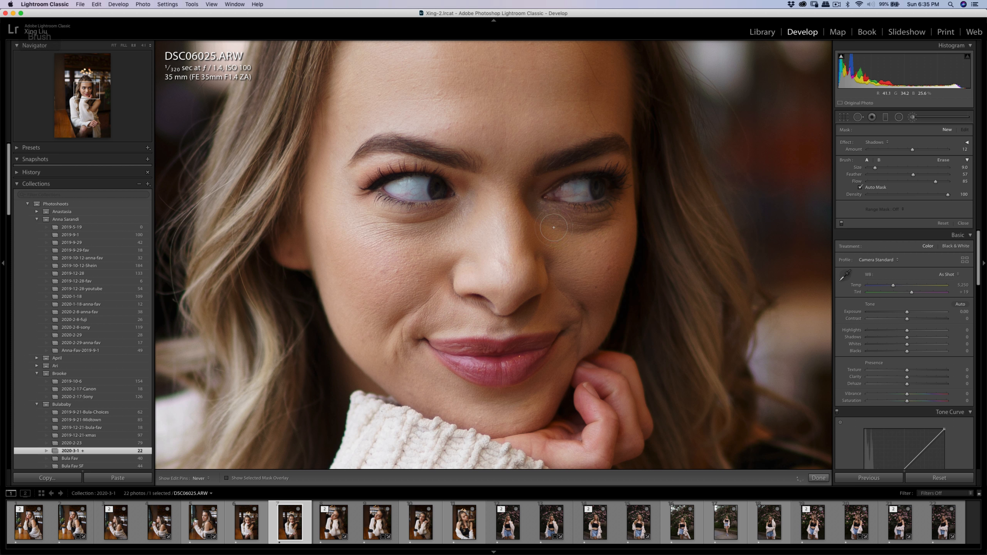
drag(556, 221, 591, 227)
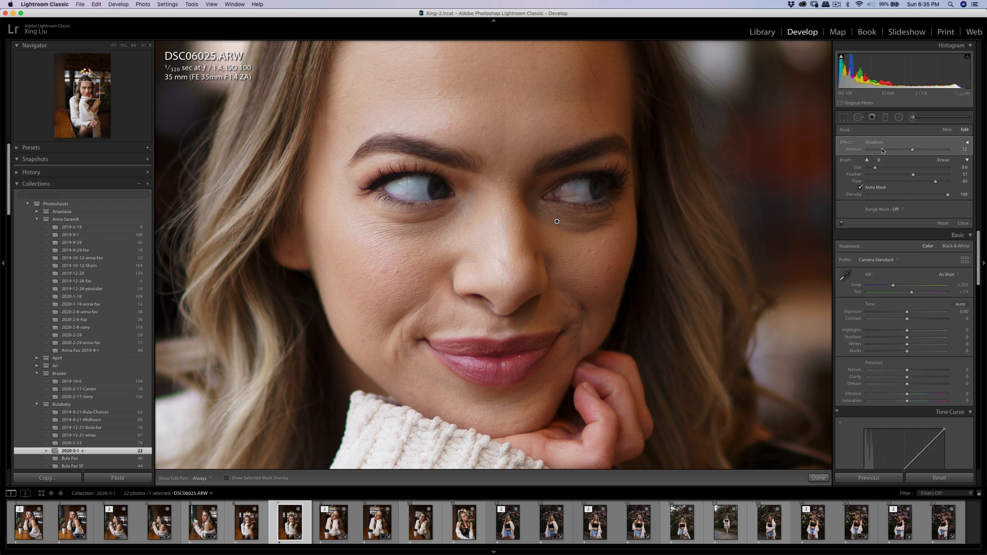
drag(915, 152, 919, 152)
key(h)
key(bracketleft)
key(bracketleft)
key(bracketleft)
key(bracketleft)
key(h)
key(h)
Add a new brush mask with the Soften Skin (Lite) effect and paint it under the image-right eye.
click(946, 131)
click(886, 142)
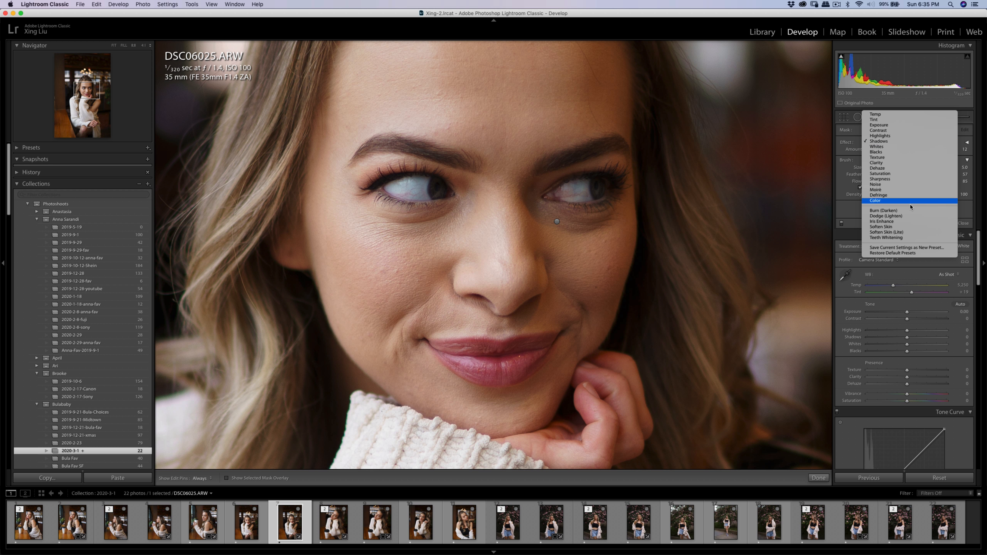
click(893, 233)
key(bracketright)
mouse_move(595, 224)
mouse_down()
mouse_move(551, 218)
mouse_move(616, 226)
mouse_move(580, 236)
mouse_move(593, 234)
mouse_move(546, 225)
mouse_move(629, 228)
mouse_move(567, 226)
mouse_move(546, 213)
mouse_move(613, 221)
mouse_move(575, 229)
mouse_up()
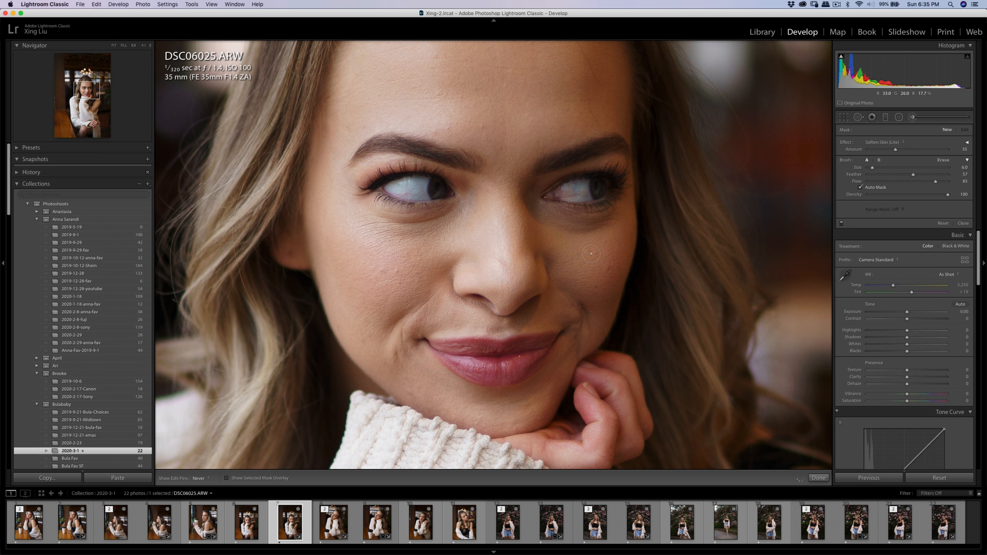
key(h)
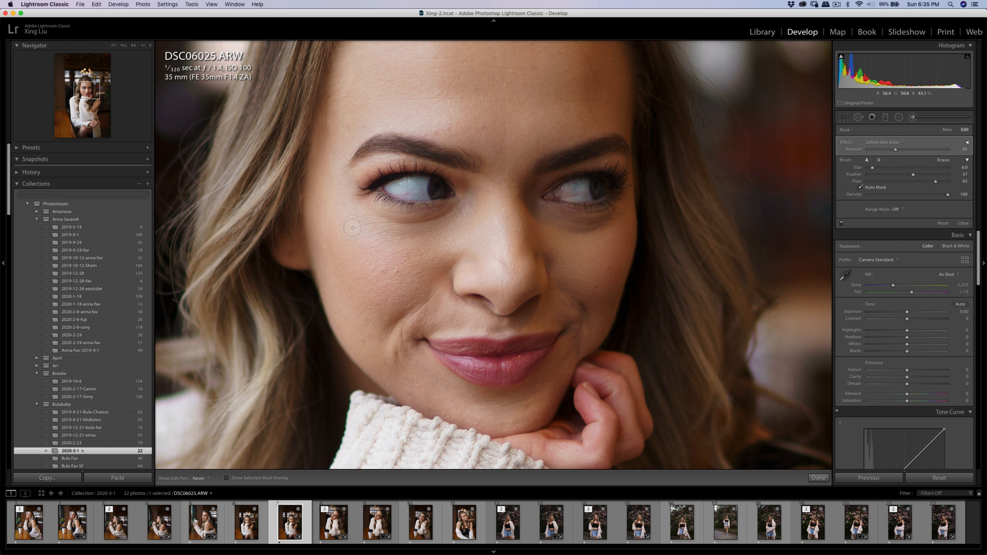
key(q)
Heal the small blemishes on the woman's image-right cheek with the Spot Removal tool at size 8.
key(q)
click(436, 252)
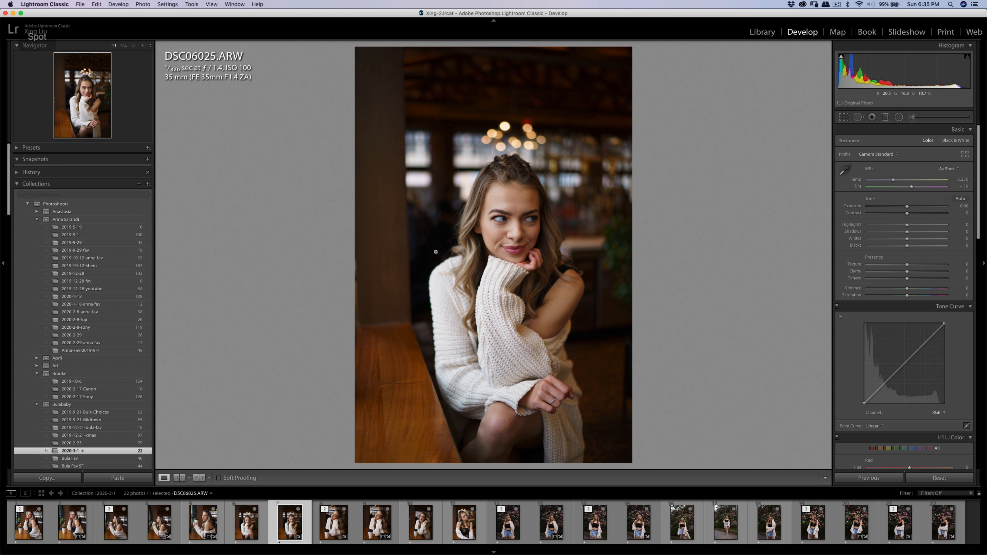
click(518, 209)
mouse_move(515, 205)
mouse_down()
mouse_move(515, 164)
mouse_move(503, 190)
mouse_up()
key(q)
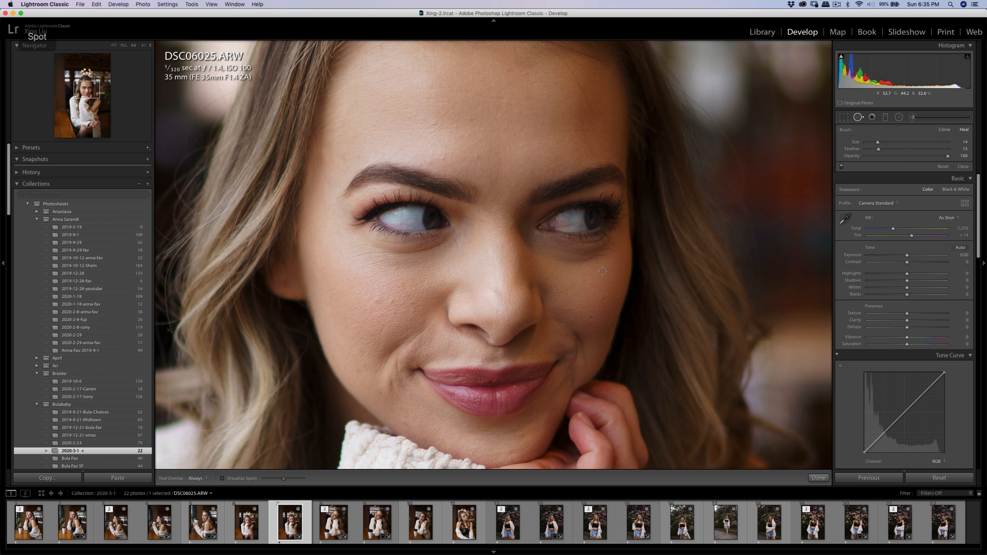
click(600, 271)
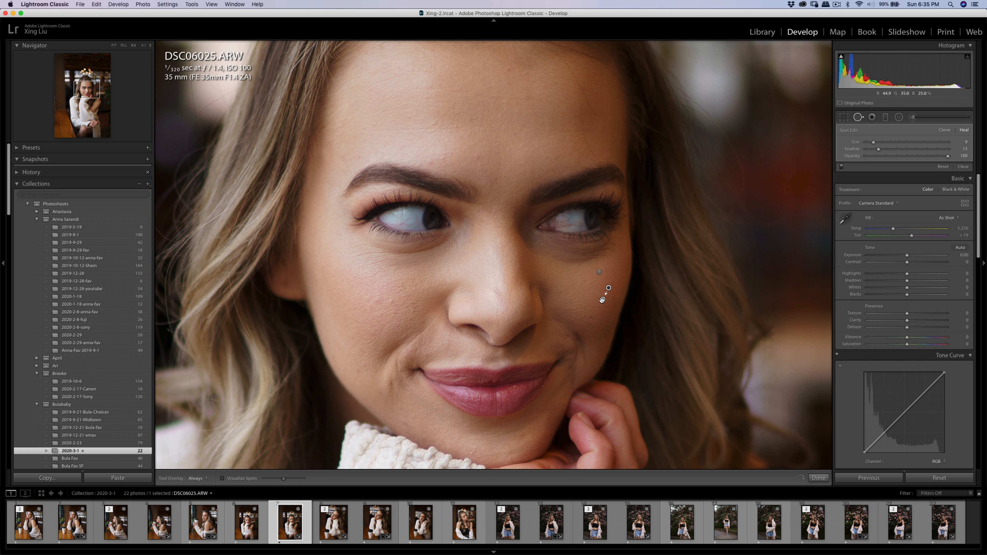
key(q)
key(q)
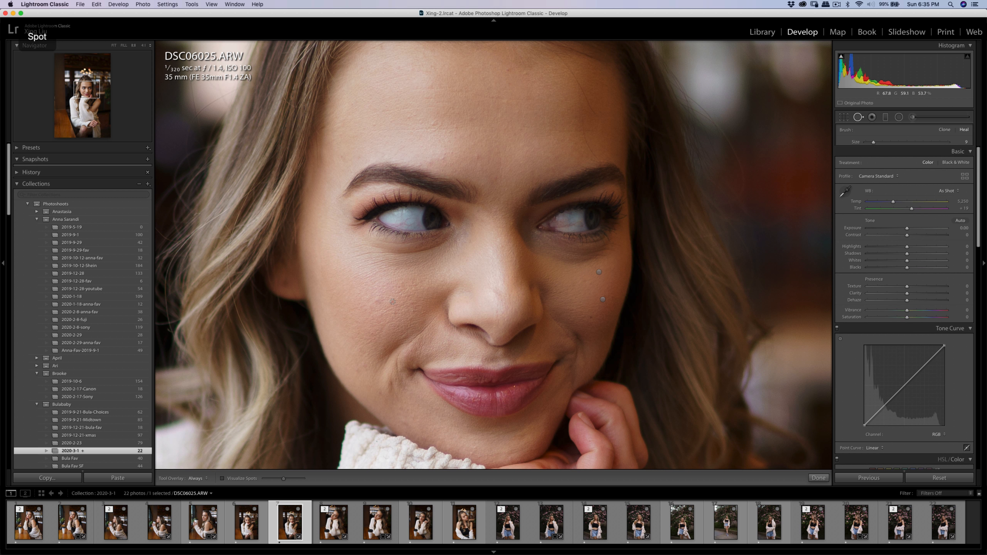
Heal the small blemishes on the woman's image-left cheek with the Spot Removal tool.
click(392, 302)
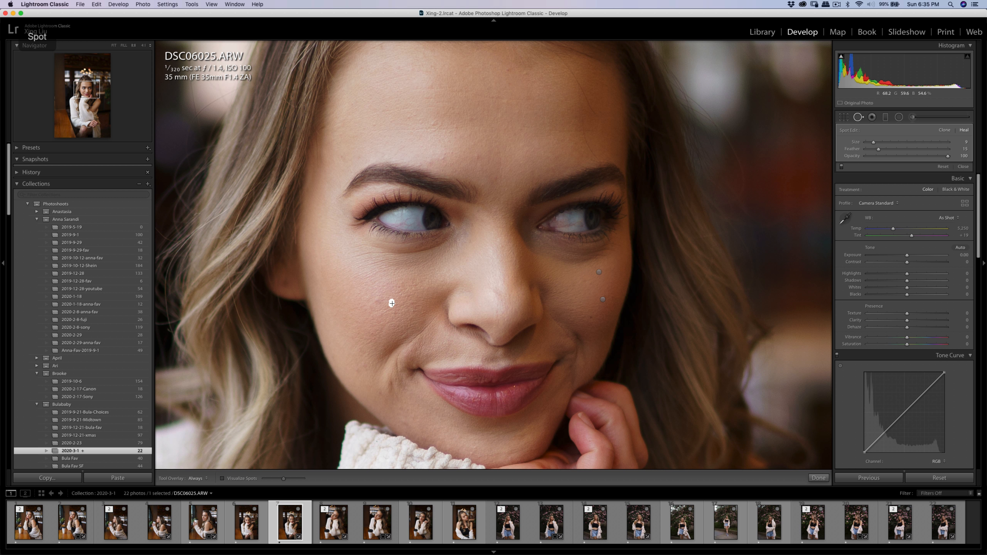
mouse_move(391, 302)
mouse_down()
mouse_move(403, 304)
mouse_move(394, 303)
mouse_up()
click(374, 302)
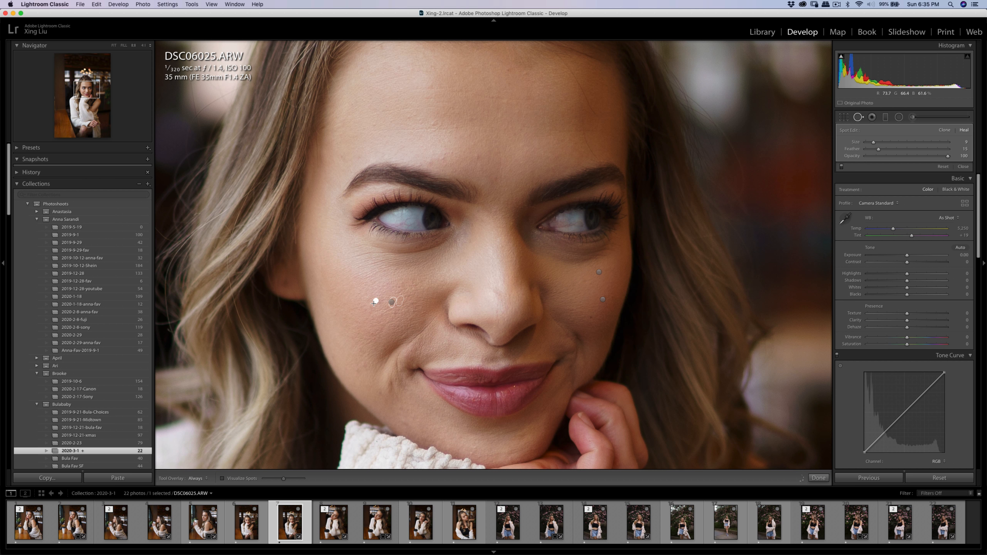
key(q)
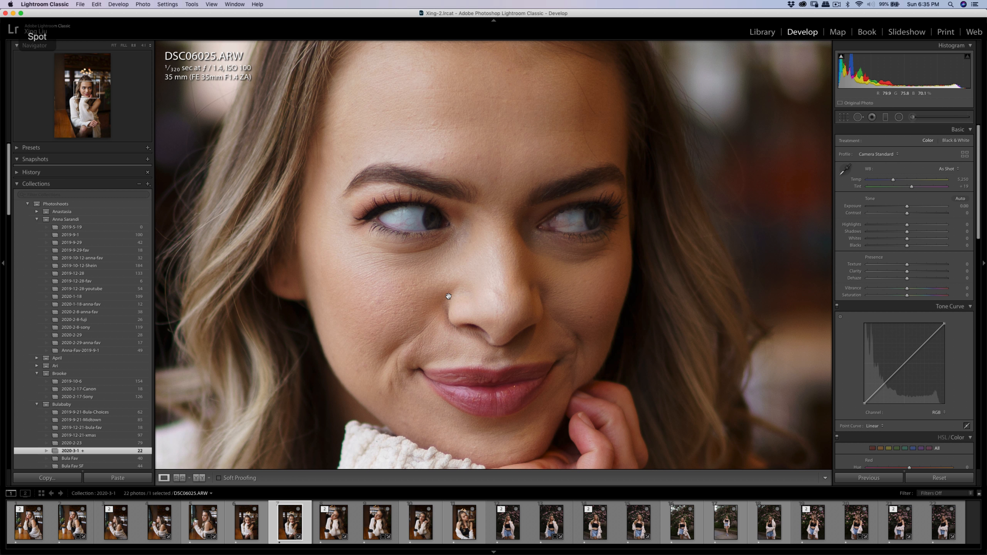
click(445, 296)
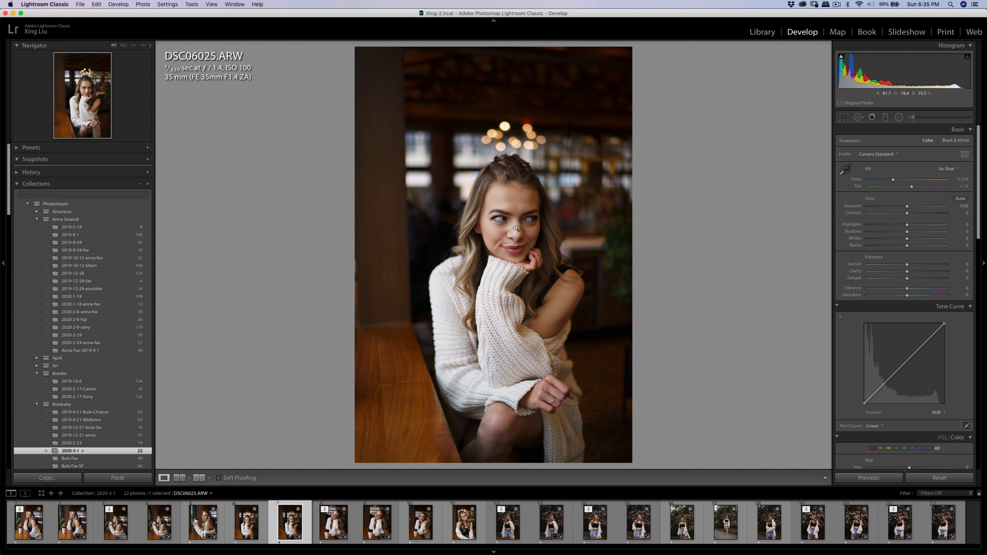
Paint more Soften Skin (Lite) under the woman's eyes with the adjustment brush reduced to size 4.0.
click(516, 228)
key(k)
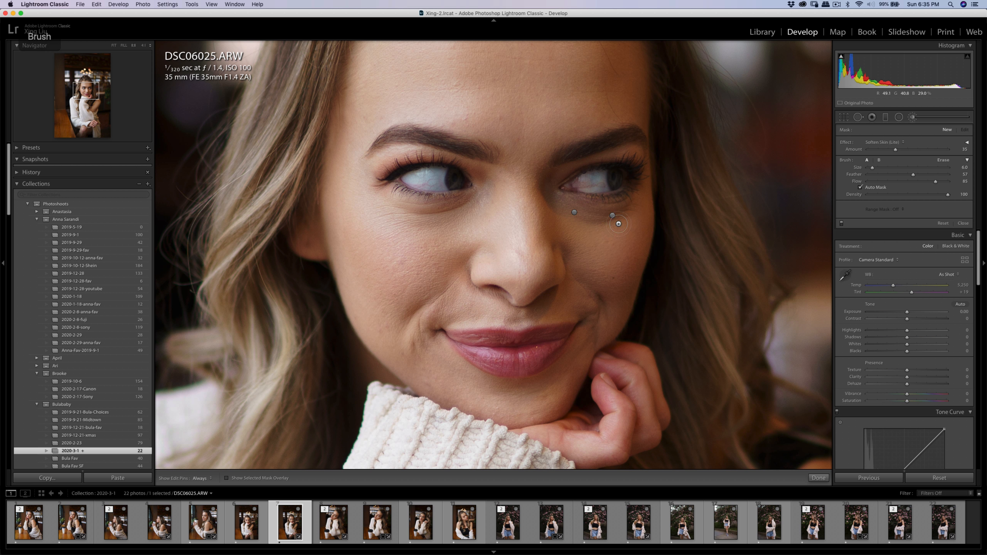
key(bracketleft)
key(bracketleft)
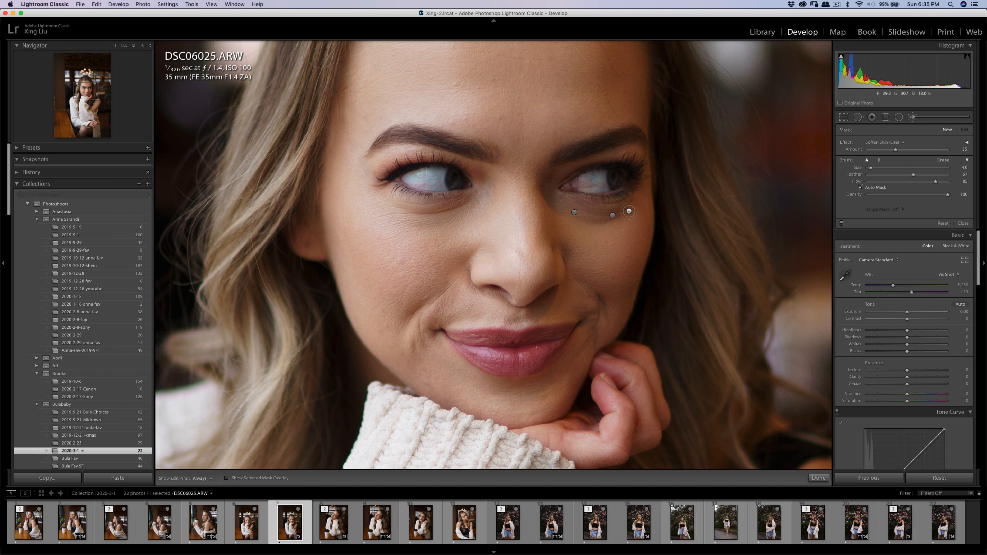
key(h)
click(427, 211)
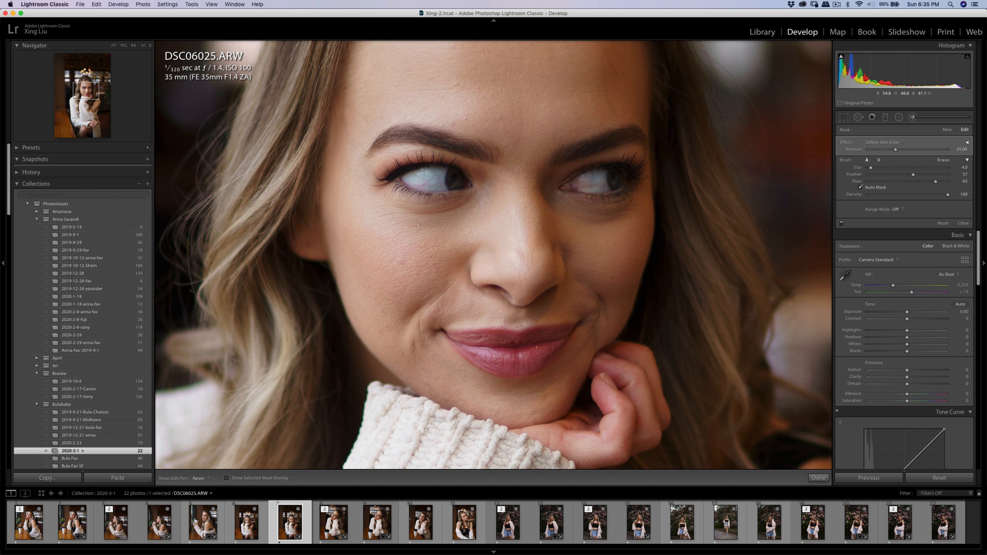
Heal the crease under the image-right eye with a Spot Removal stroke and reposition its source area.
key(q)
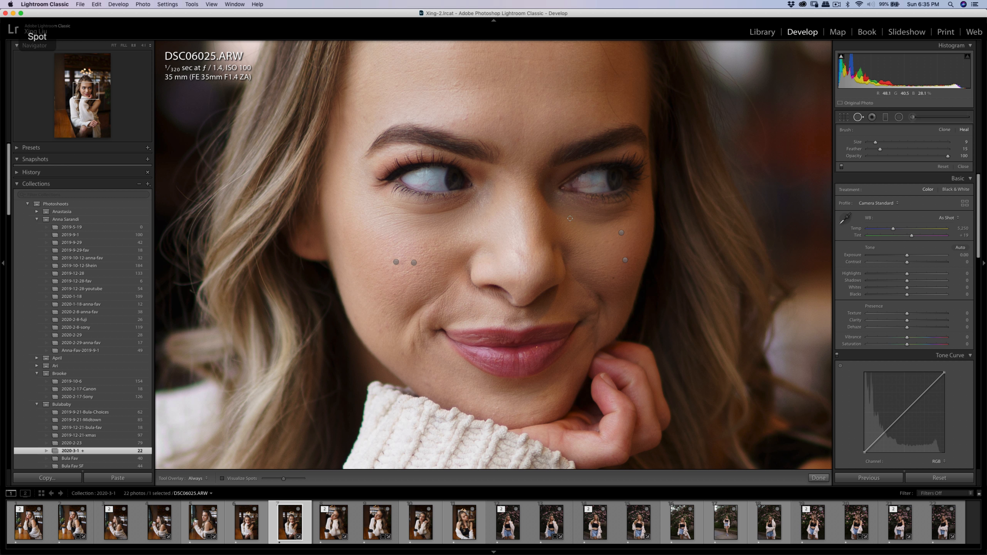
mouse_move(556, 208)
mouse_down()
mouse_move(598, 220)
mouse_move(631, 214)
mouse_up()
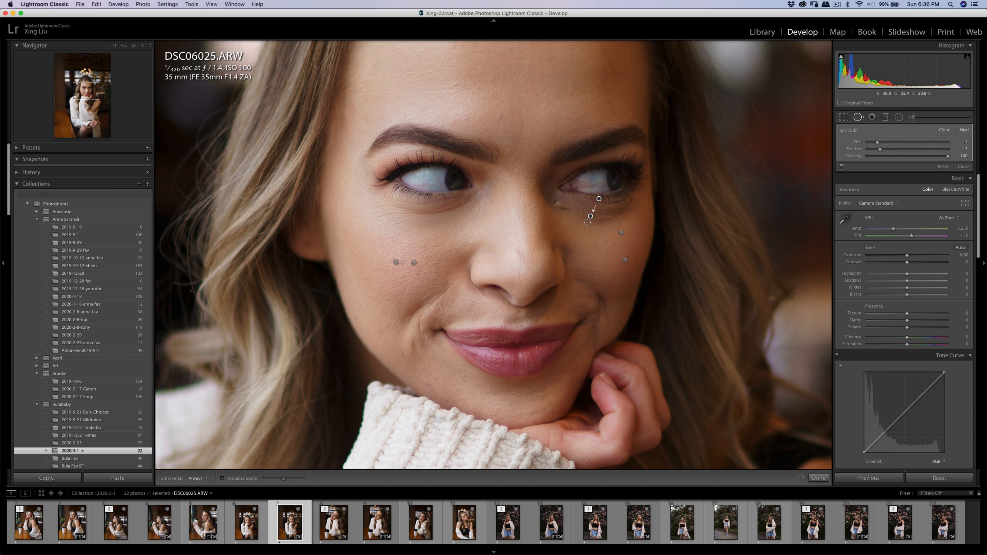
drag(601, 199, 599, 232)
key(q)
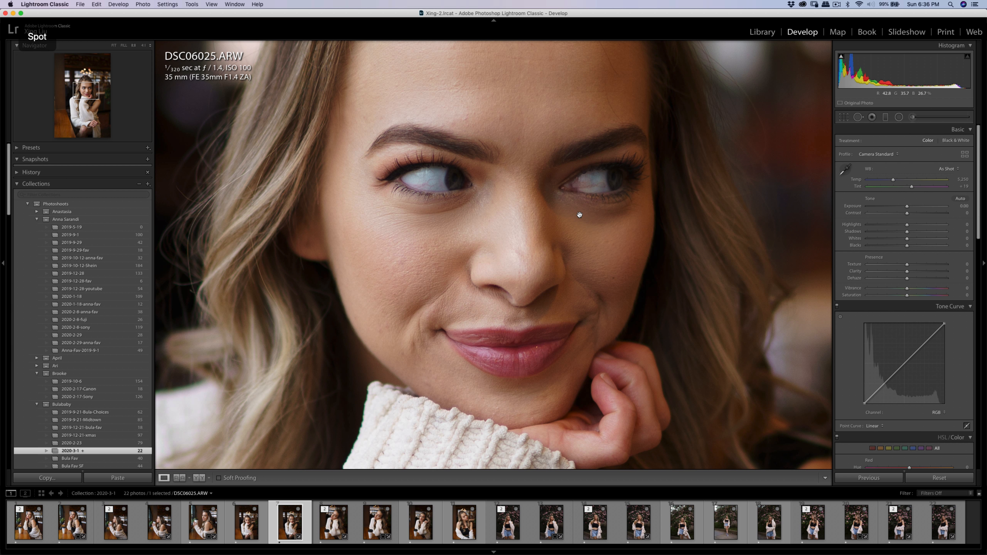
Brush another Soften Skin (Lite) mask from the inner corner of the image-right eye along the area beneath it.
key(q)
key(k)
key(k)
key(k)
key(h)
mouse_move(542, 188)
mouse_down()
mouse_move(560, 217)
mouse_move(554, 200)
mouse_move(607, 217)
mouse_up()
key(h)
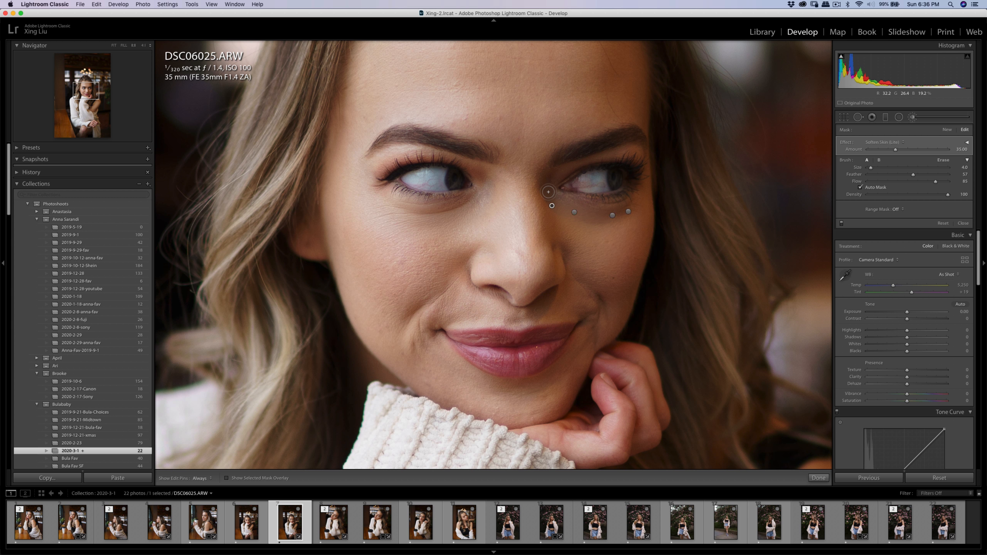
Heal another small blemish on the upper part of the image-right cheek with the Spot Removal tool.
key(q)
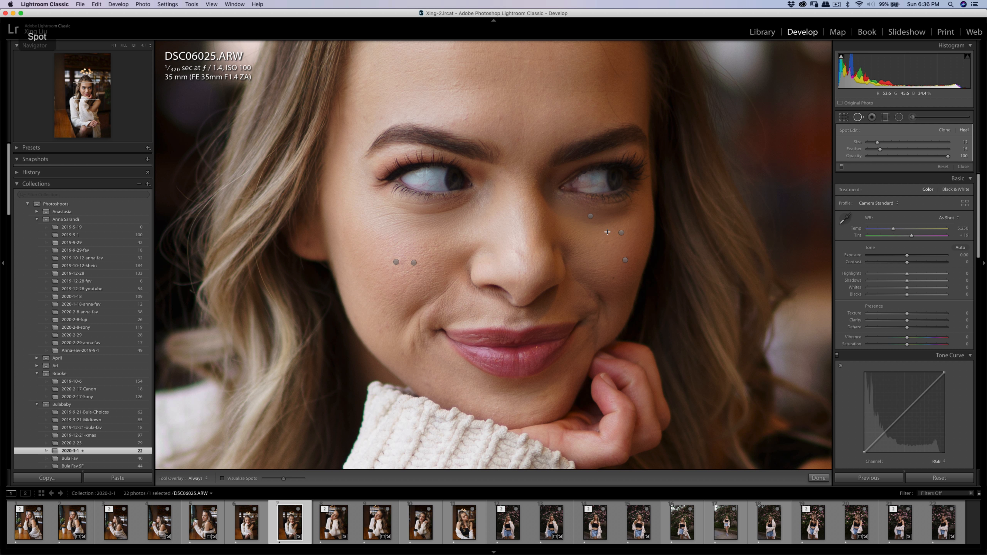
click(605, 242)
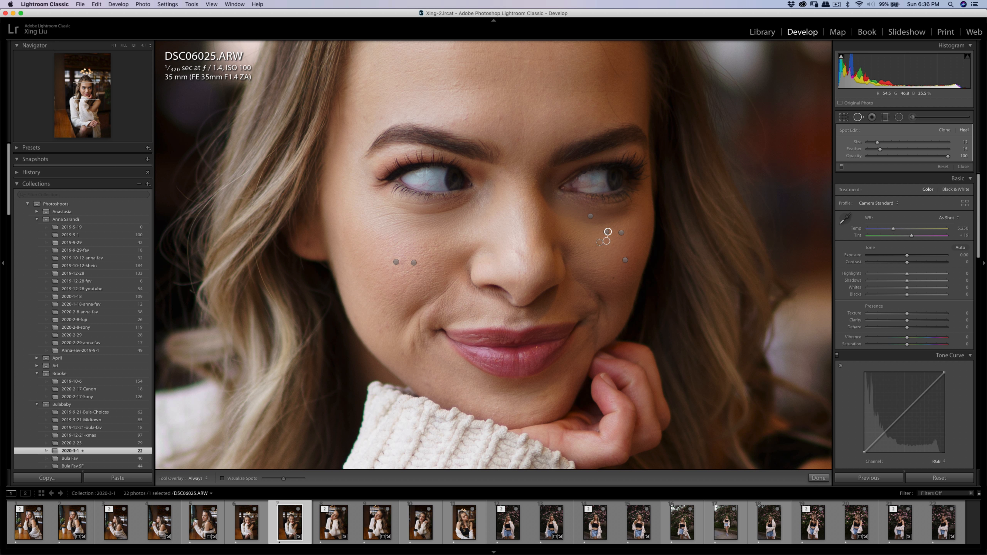
Undo the last heal spot on the upper part of the image-right cheek and leave the Spot Removal tool.
key(super+z)
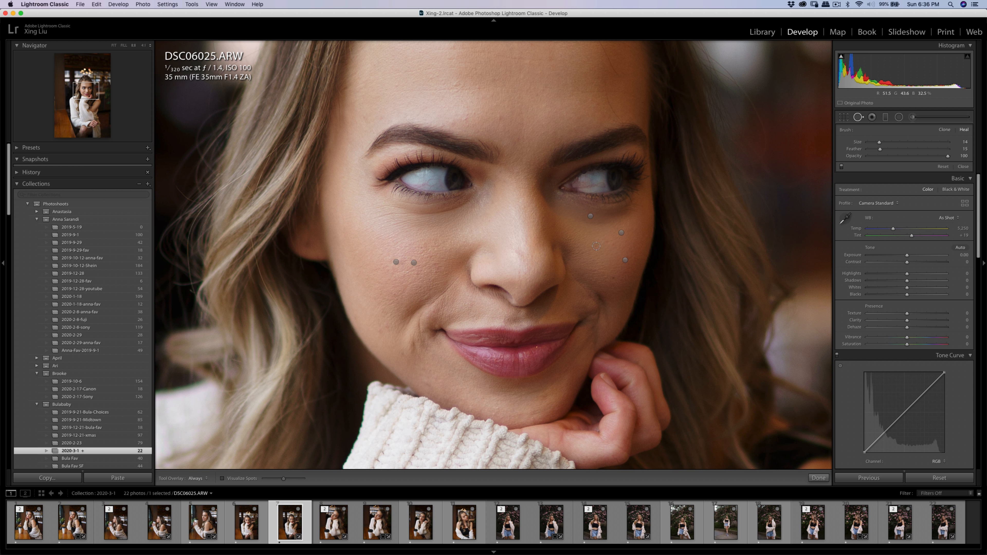
key(super+minus)
key(super+minus)
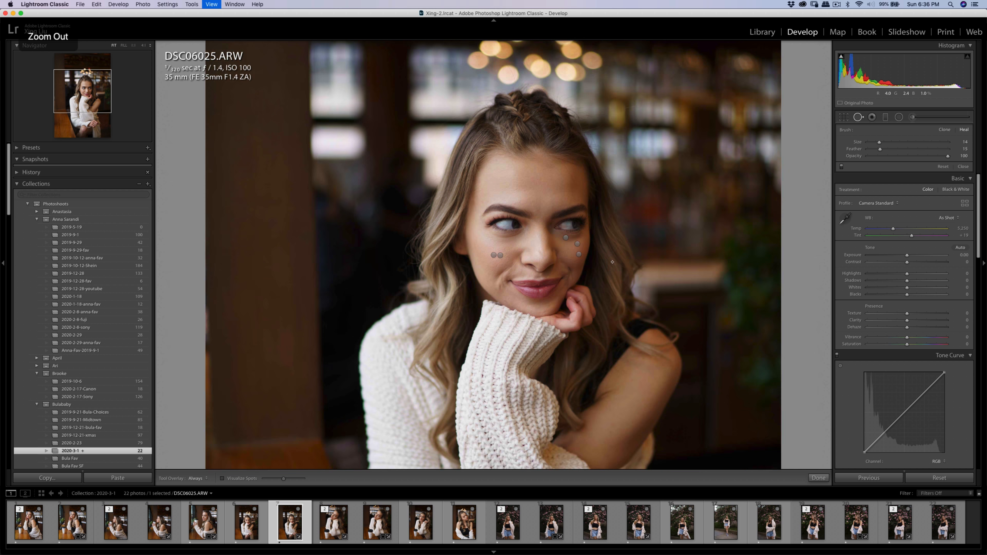
key(q)
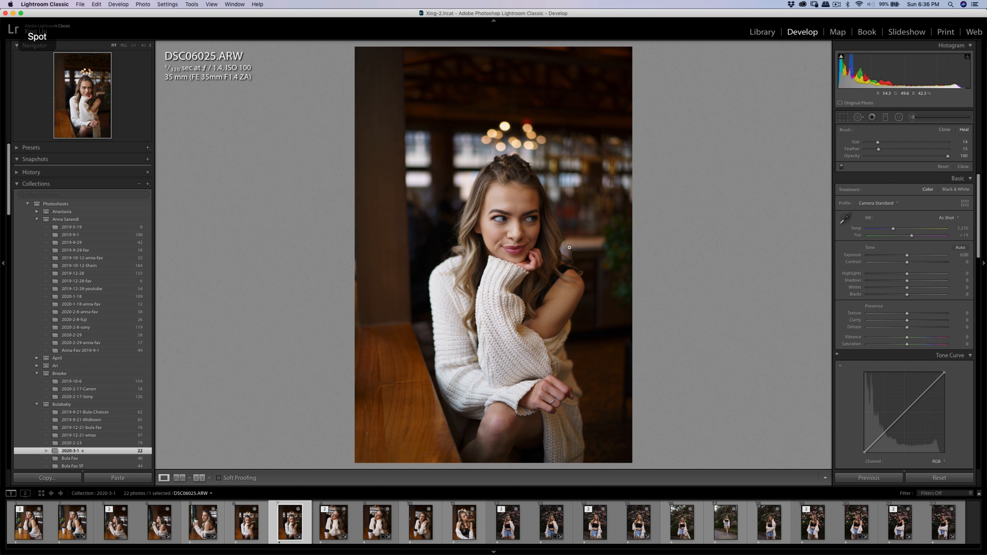
Brush another Soften Skin (Lite) mask beneath the image-right eye with the adjustment brush at size 3.0, and return to the full photo.
click(532, 233)
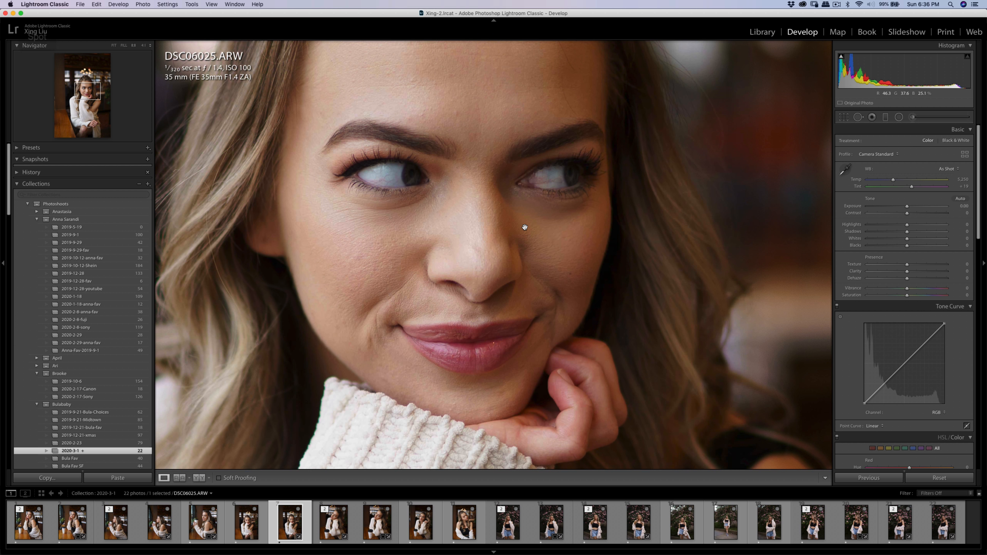
key(k)
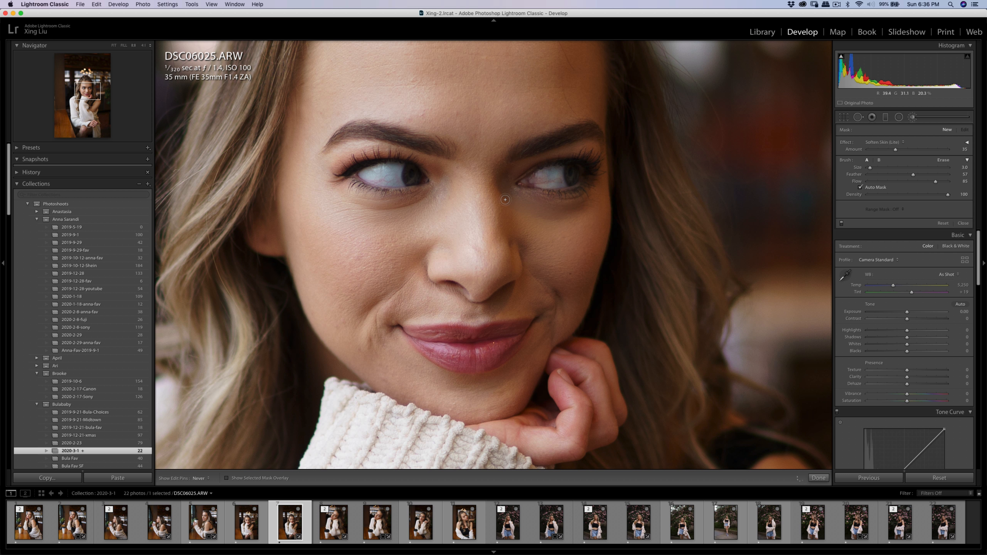
mouse_move(511, 206)
mouse_down()
mouse_move(579, 206)
mouse_move(544, 214)
mouse_up()
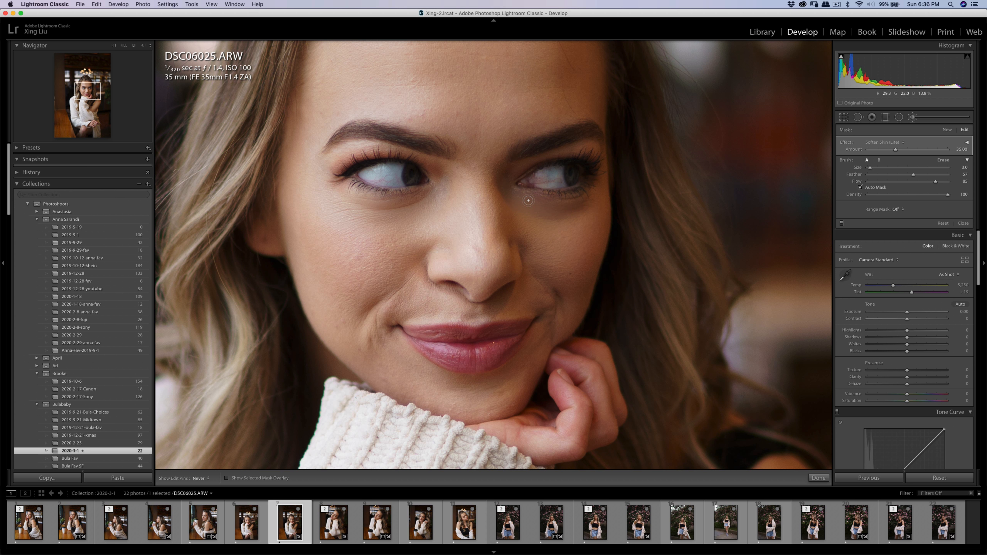
key(q)
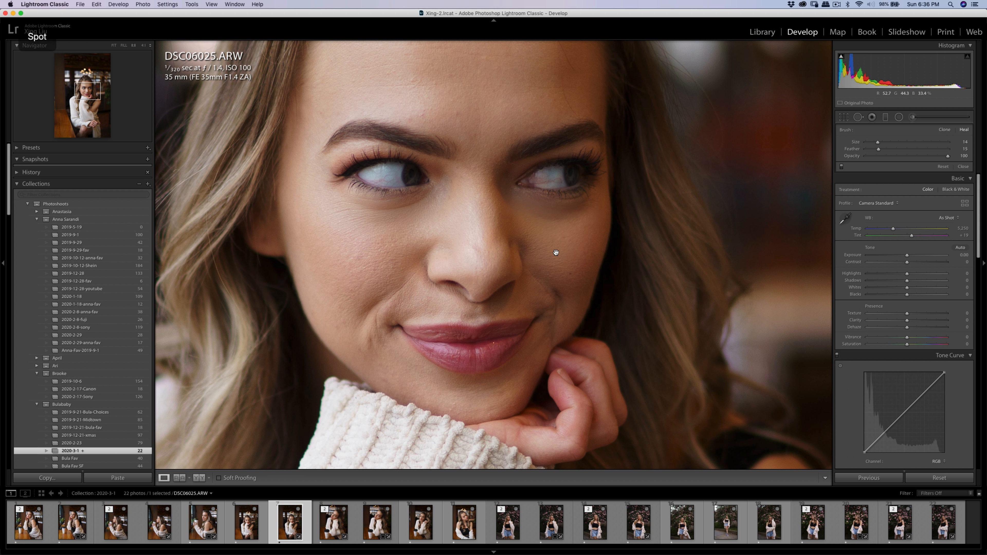
key(q)
click(556, 253)
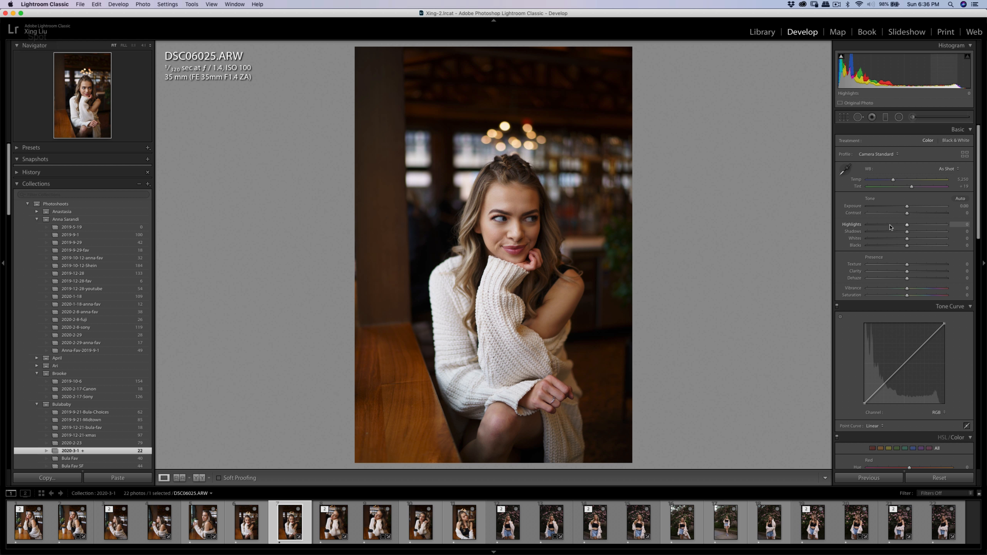
Adjust the portrait's tone to Exposure -0.05, Contrast +15 and Highlights -14.
drag(908, 214, 905, 226)
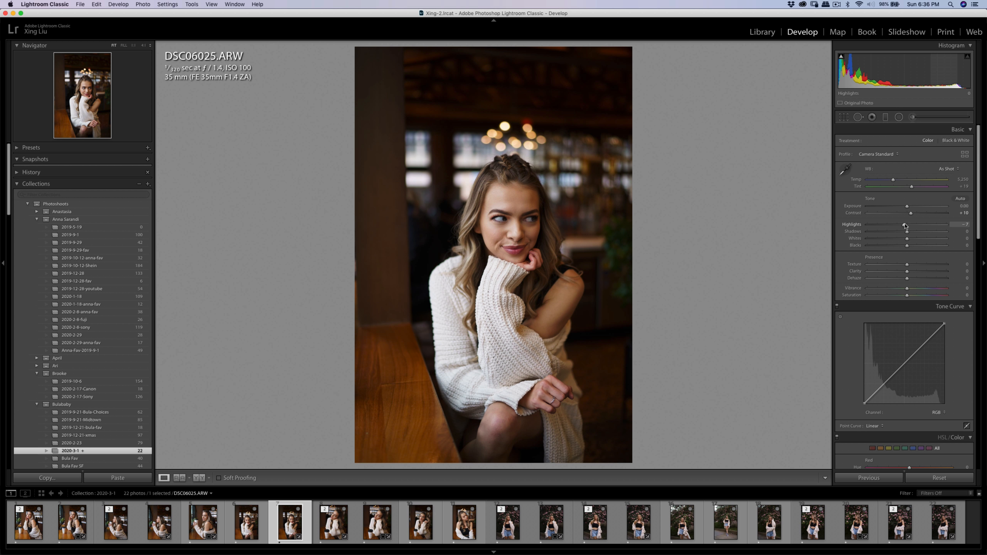
double_click(907, 207)
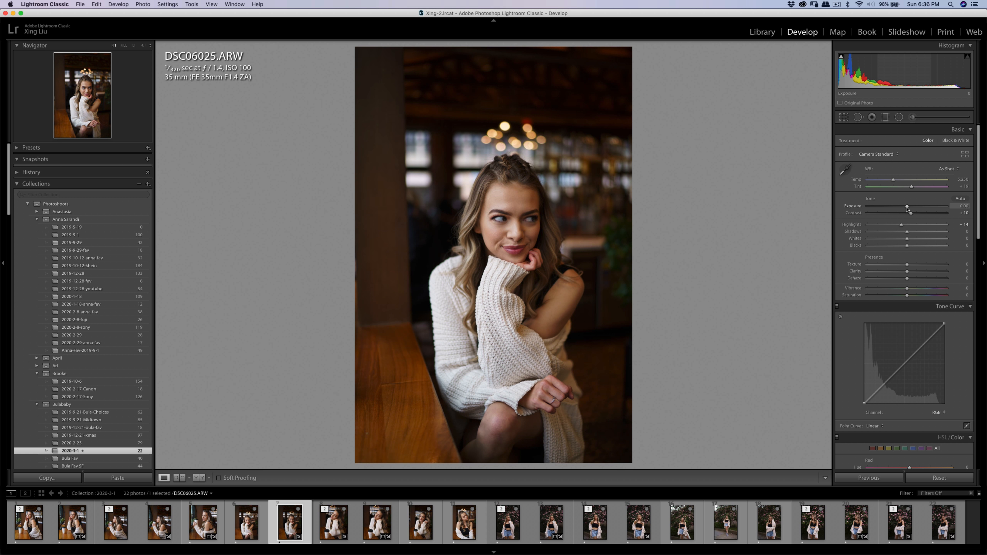
key(super+z)
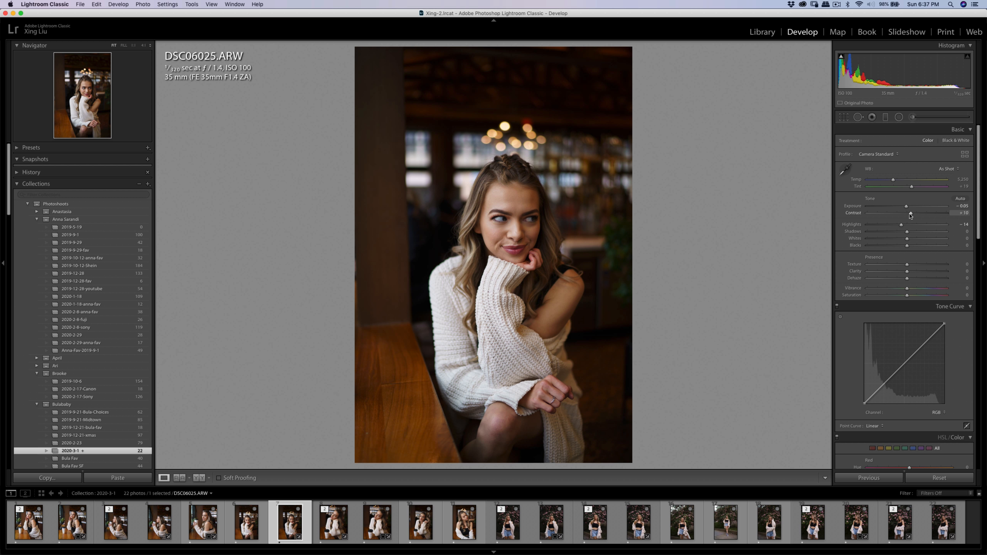
drag(909, 214, 912, 213)
Heal one more small blemish on the image-left cheek with the Spot Removal tool and return to the full photo.
click(495, 234)
key(q)
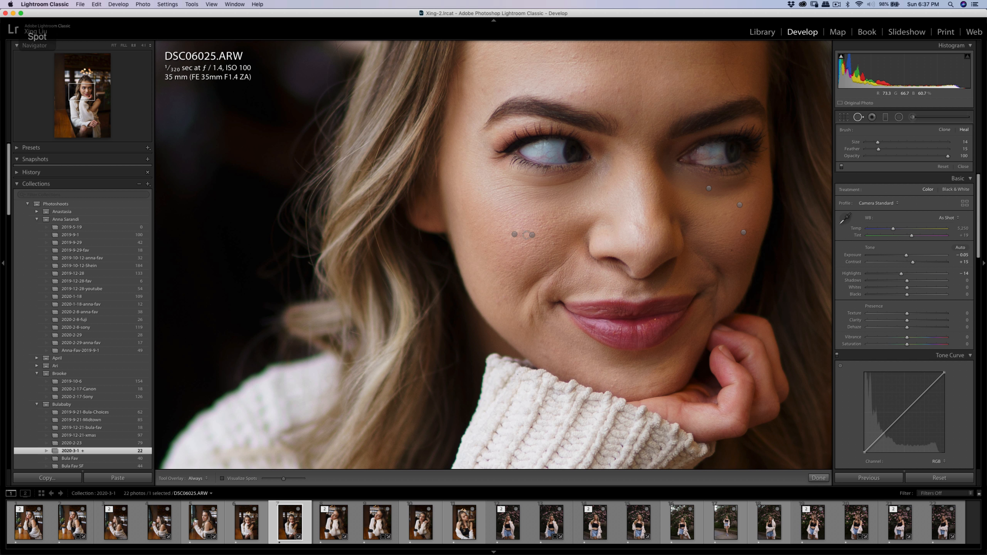
click(517, 234)
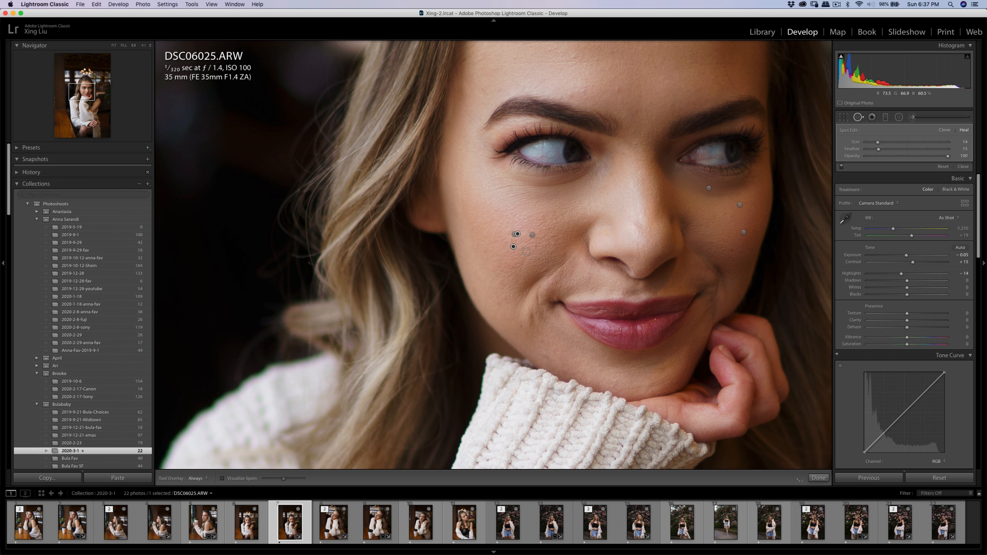
key(q)
click(551, 252)
Send the retouched portrait to Portraiture 3 as a TIFF copy for skin smoothing.
right_click(525, 233)
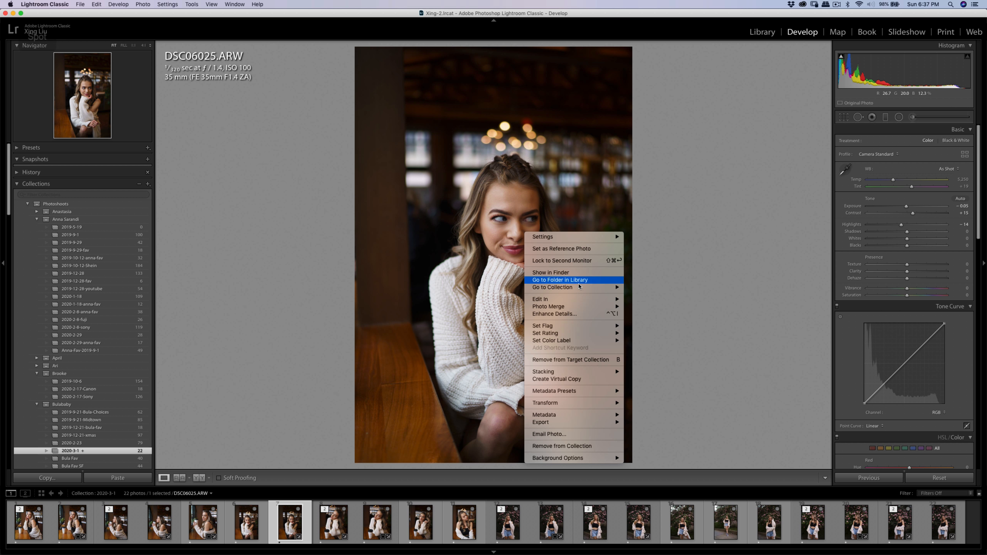
click(684, 313)
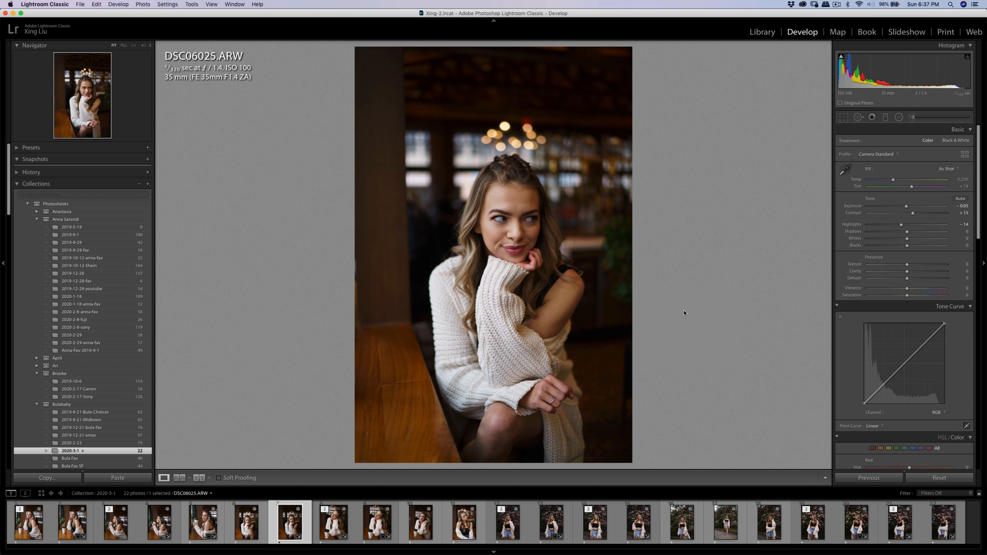
click(671, 258)
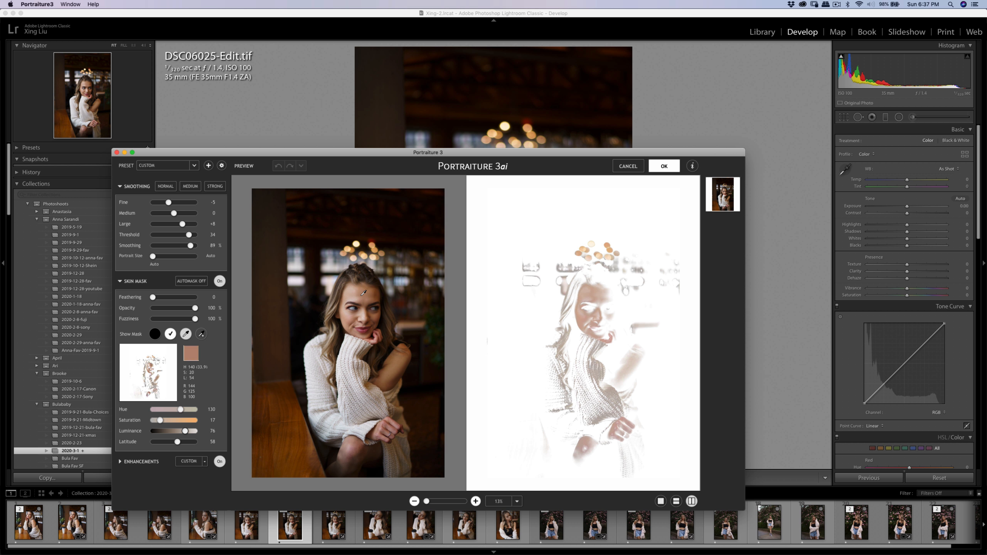
Sample several skin tones on the woman's forehead and face to extend the skin mask, and apply the smoothing.
click(347, 303)
click(356, 296)
click(358, 293)
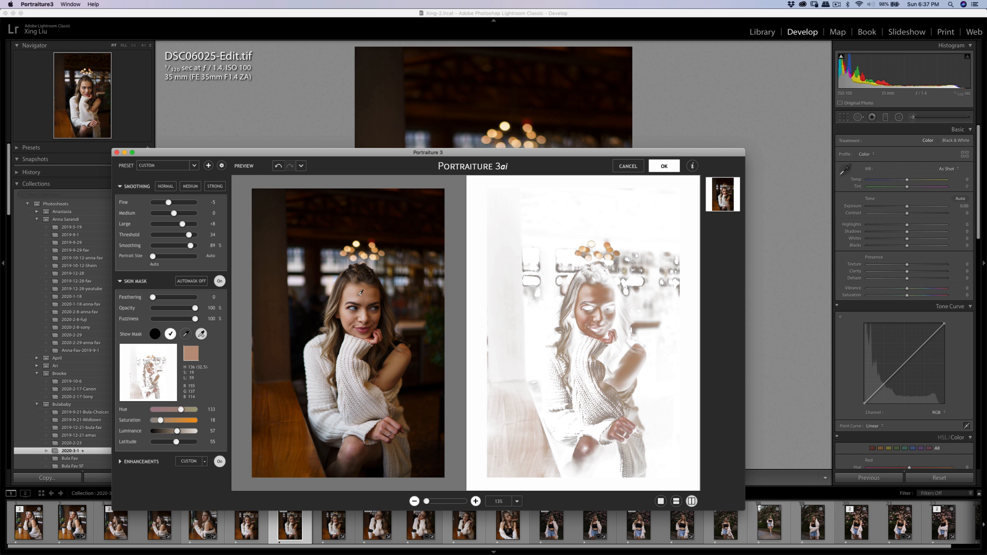
click(663, 166)
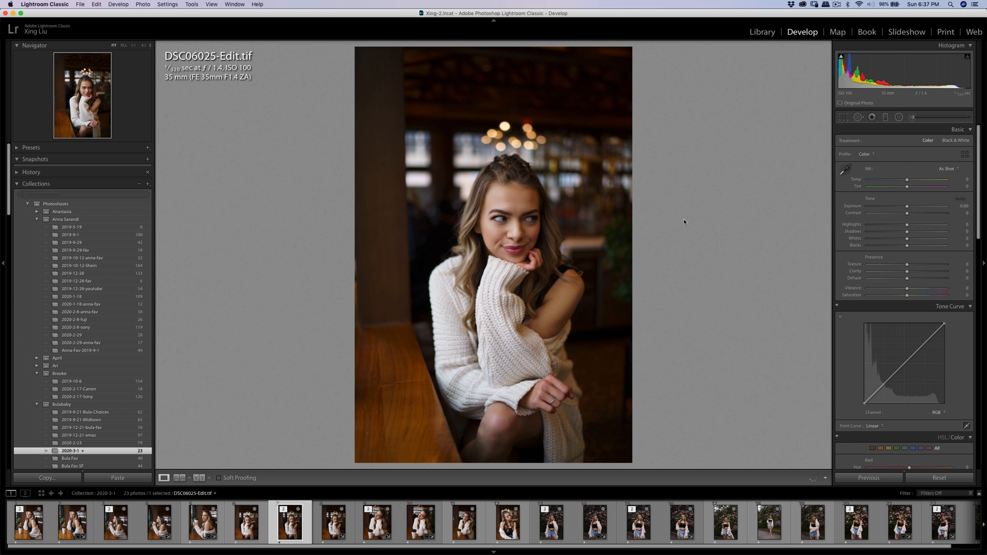
Export the smoothed TIFF portrait to the preset Dropbox folder on the hard drive with the existing export settings.
key(super+shift+e)
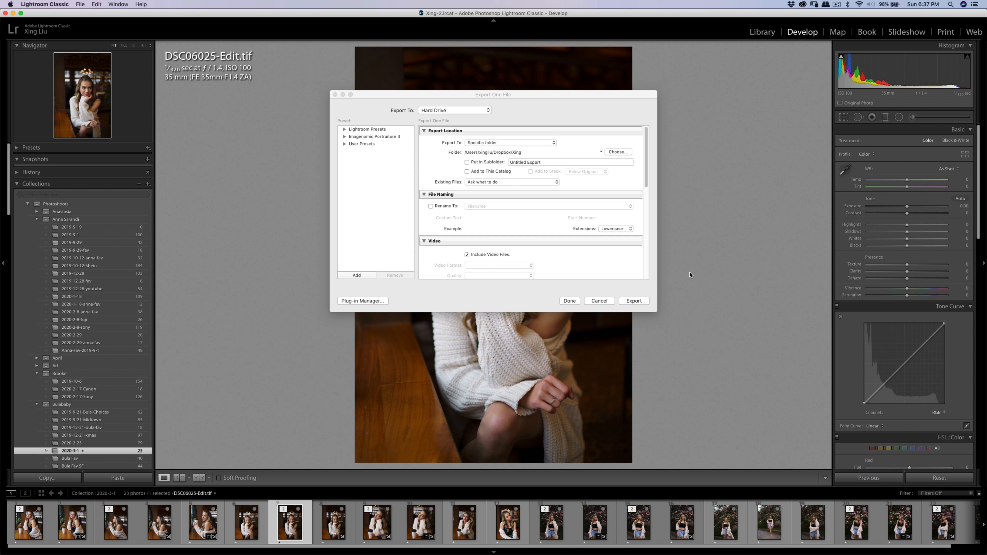
key(Return)
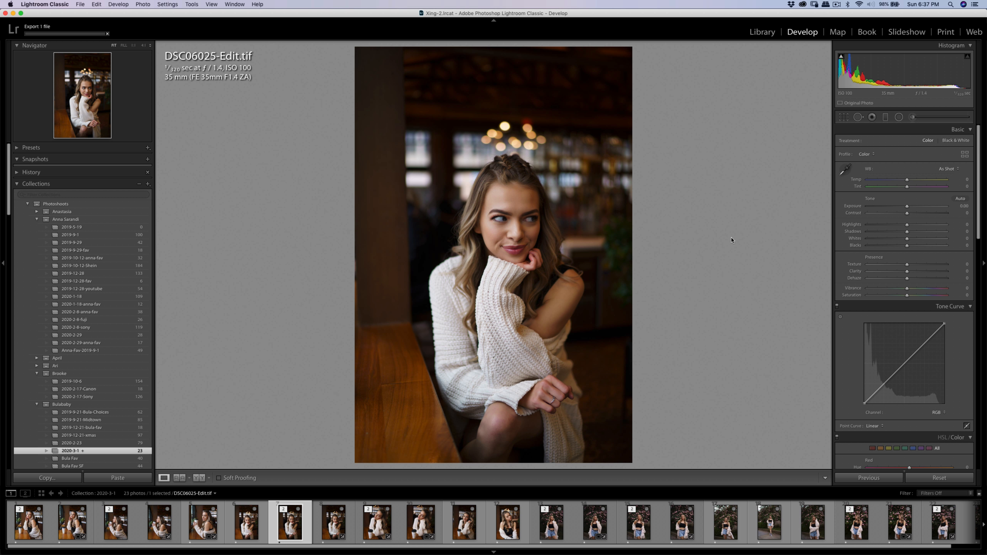